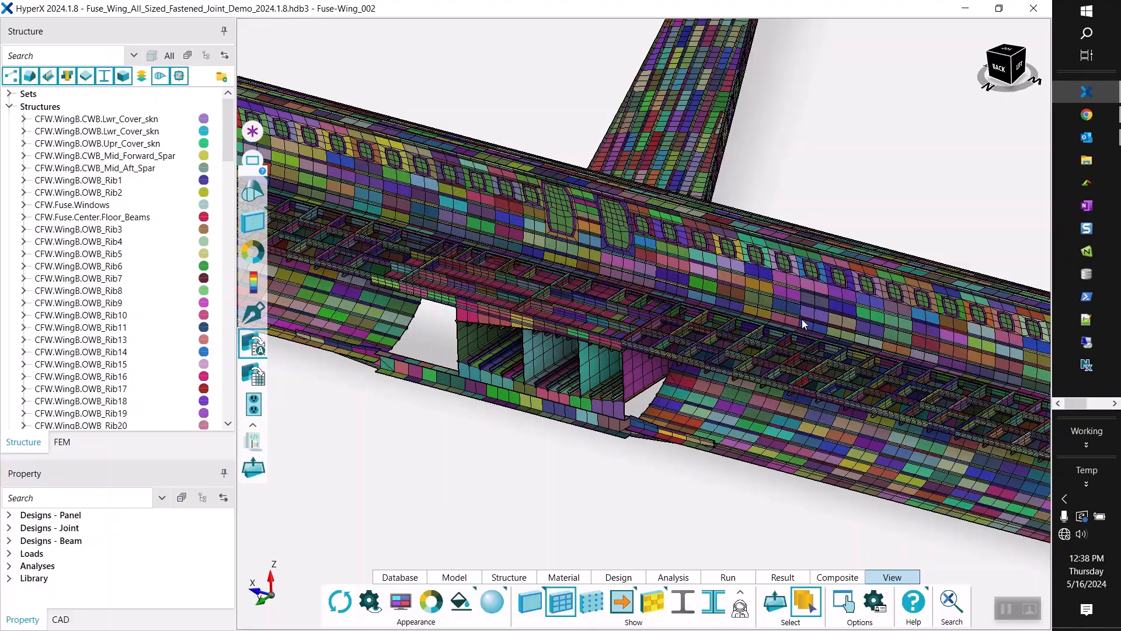
mouse_move(773, 268)
middle_mouse_down()
mouse_move(779, 177)
mouse_move(760, 265)
middle_mouse_up()
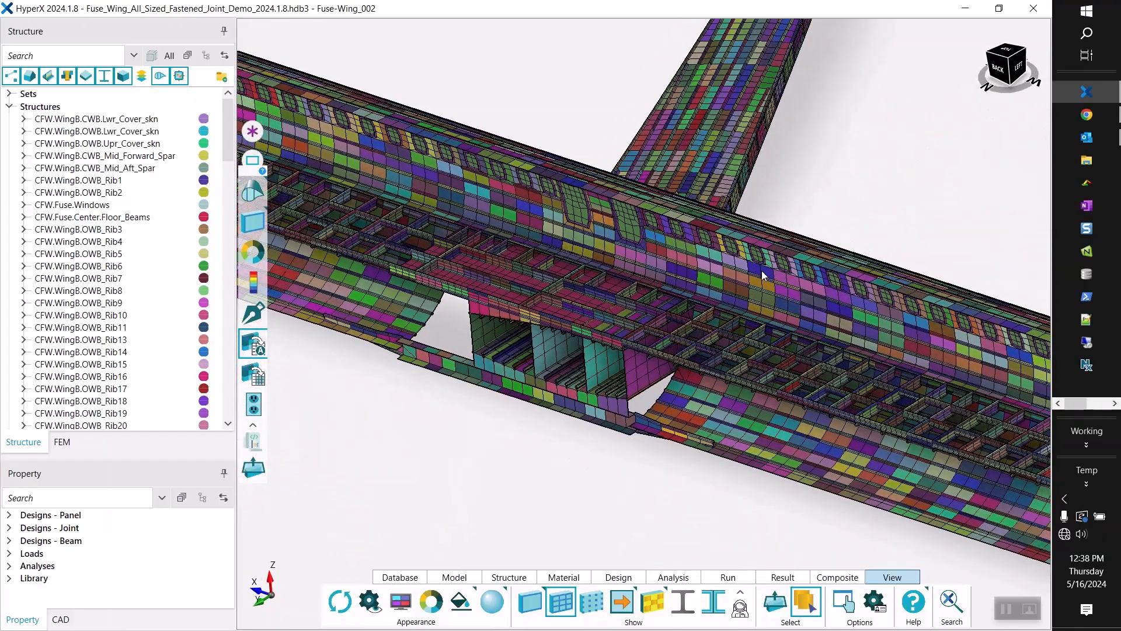
middle_click_drag(789, 321, 780, 320, "ctrl")
scroll(797, 341, "down", 5)
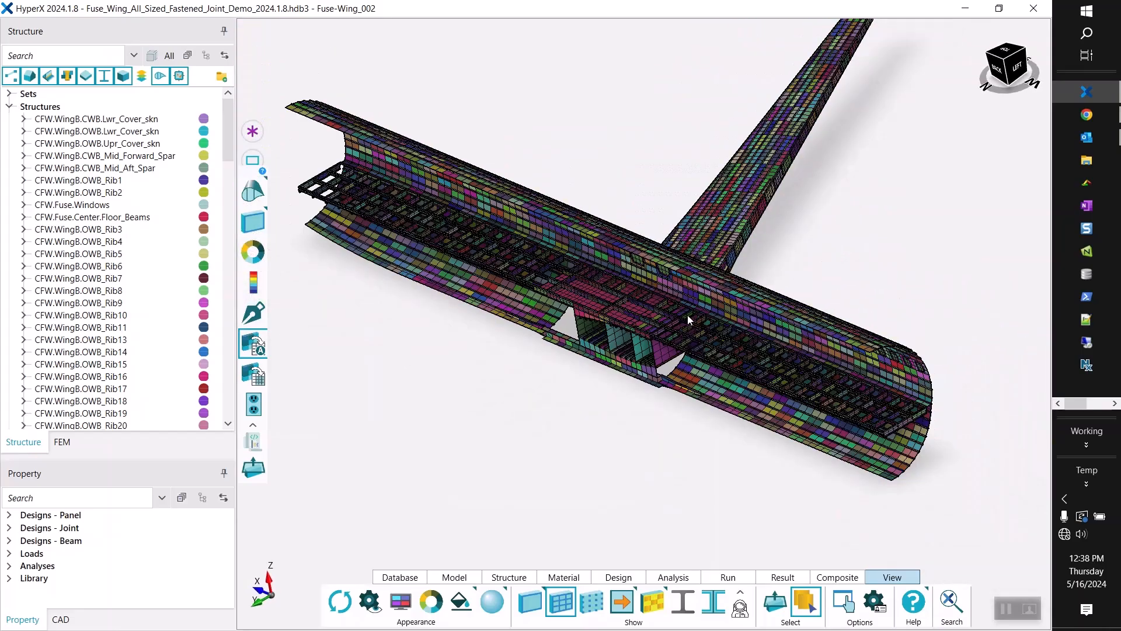
scroll(688, 314, "up", 5)
scroll(733, 345, "down", 5)
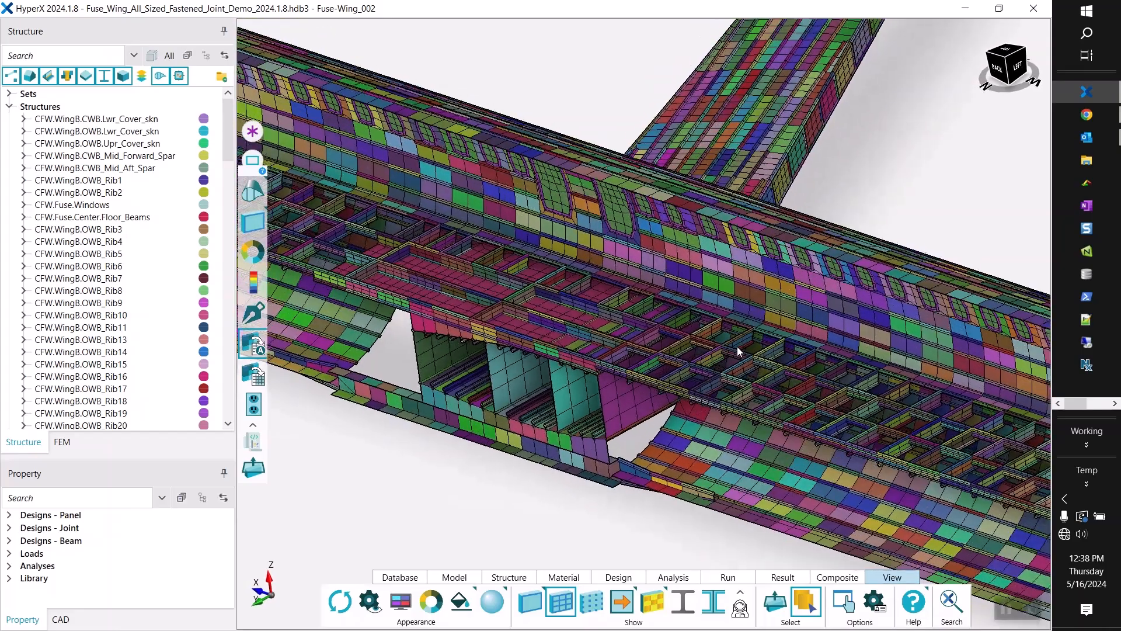
scroll(730, 325, "up", 5)
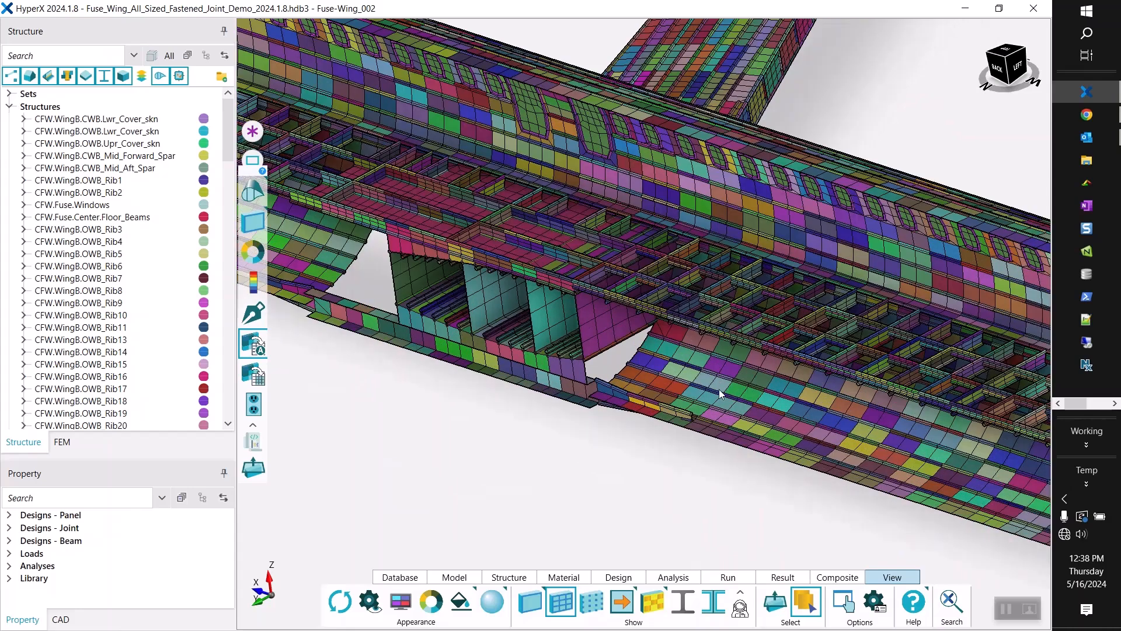
Place a human scale figure on the lower fuselage beside the center wing box and delete it again
left_click(740, 608)
left_click(691, 422)
left_click_drag(676, 418, 781, 407)
left_click(740, 591)
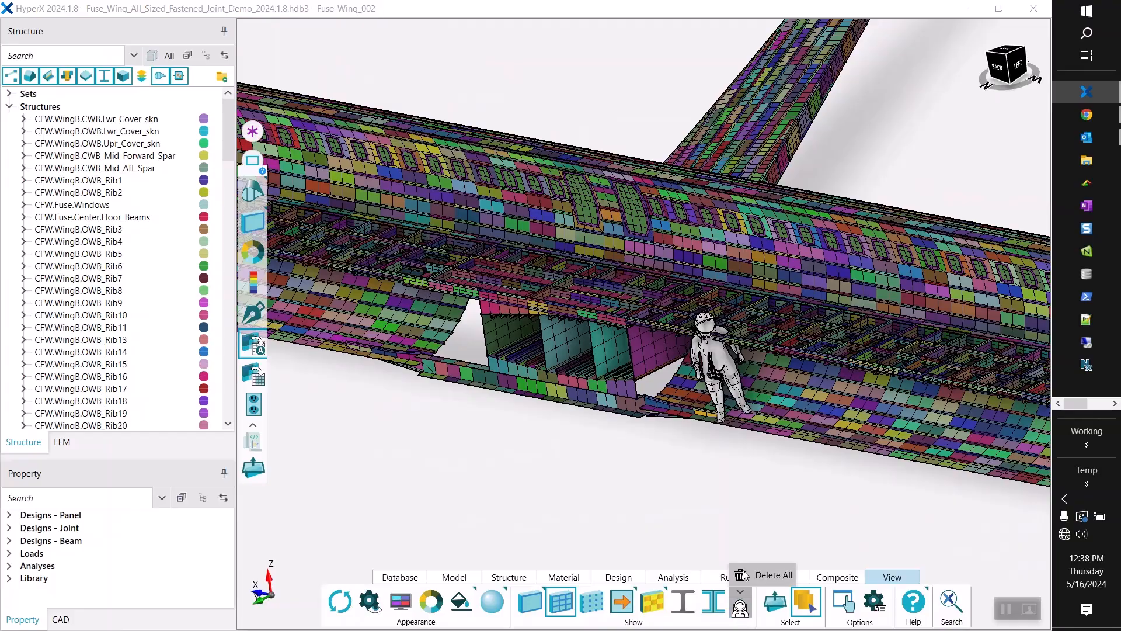
left_click(765, 575)
Color the fuselage and wing model by structure
left_click_drag(749, 391, 797, 237)
scroll(817, 197, "up", 4)
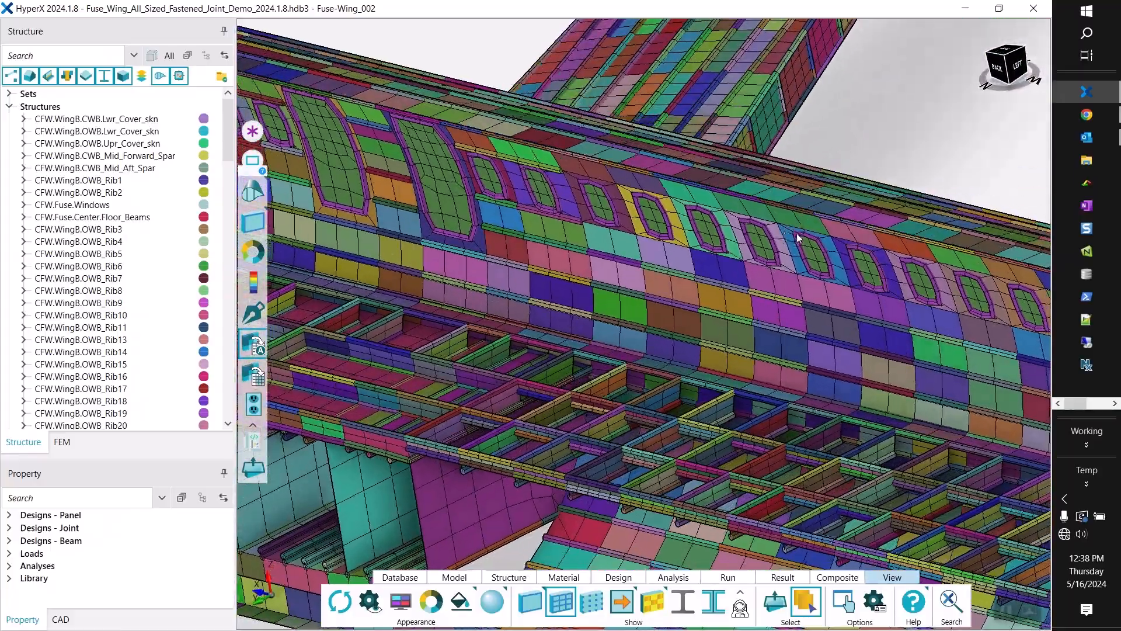
scroll(884, 206, "down", 5)
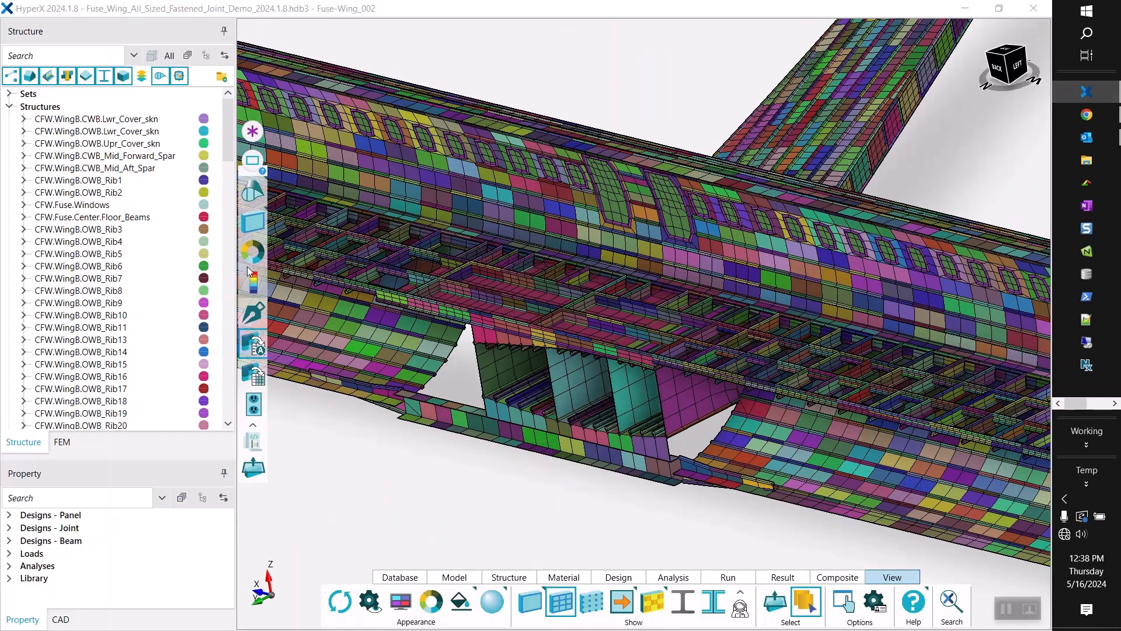
left_click(252, 252)
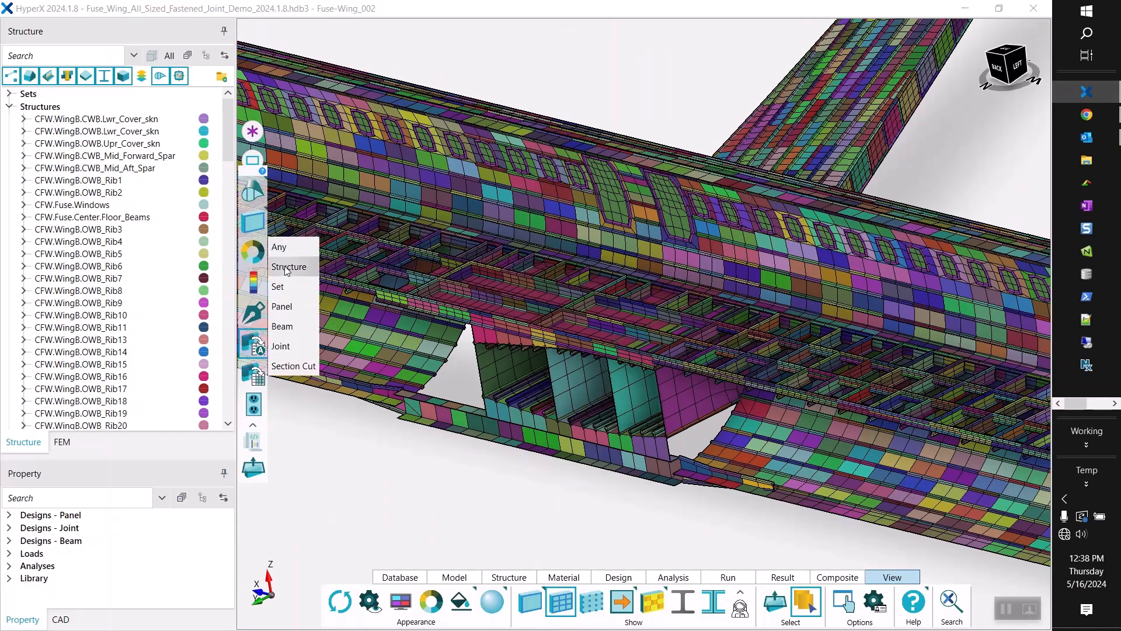
left_click(286, 267)
Examine the structure-colored fuselage barrel sections, window belt, door cutouts and center wing box
left_click_drag(453, 225, 538, 170)
middle_click_drag(537, 170, 593, 288)
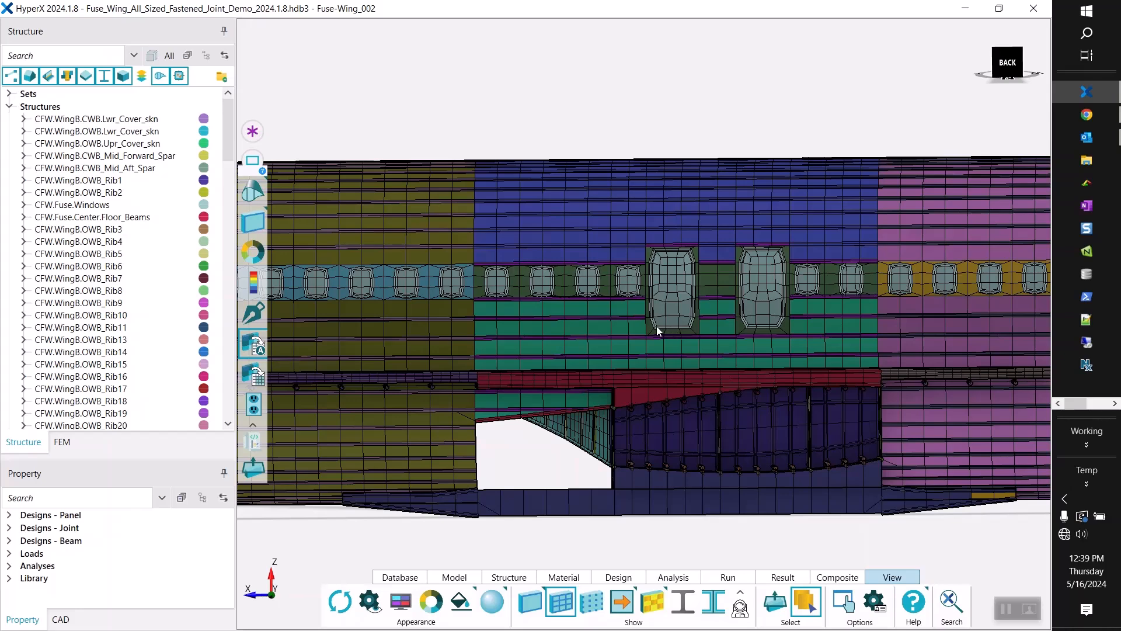
middle_click_drag(699, 317, 643, 318)
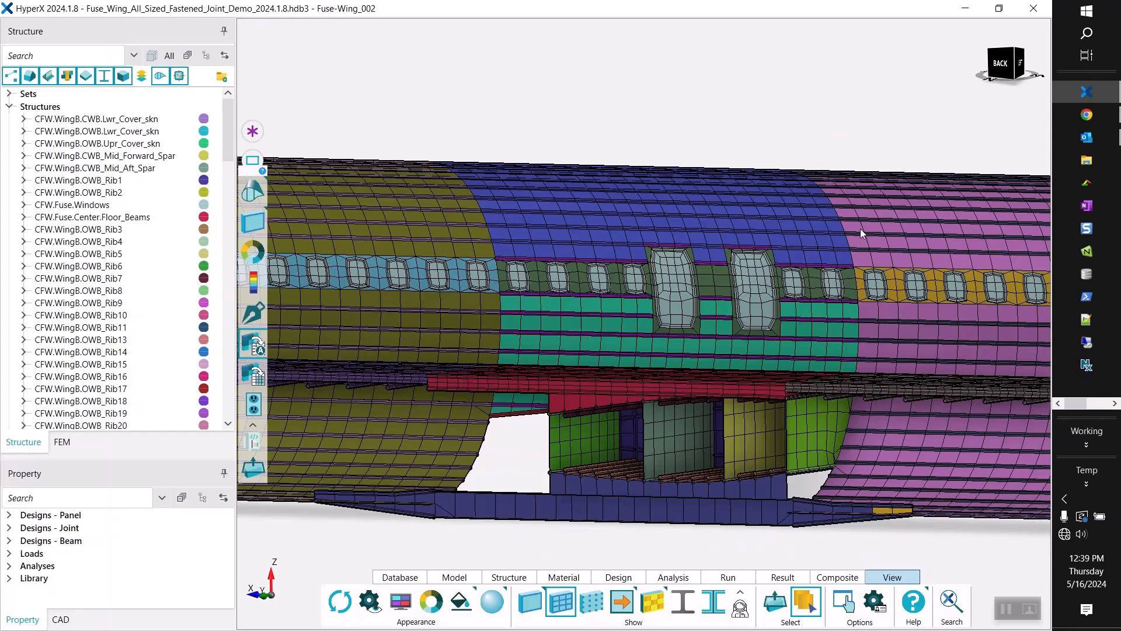
scroll(859, 229, "down", 3)
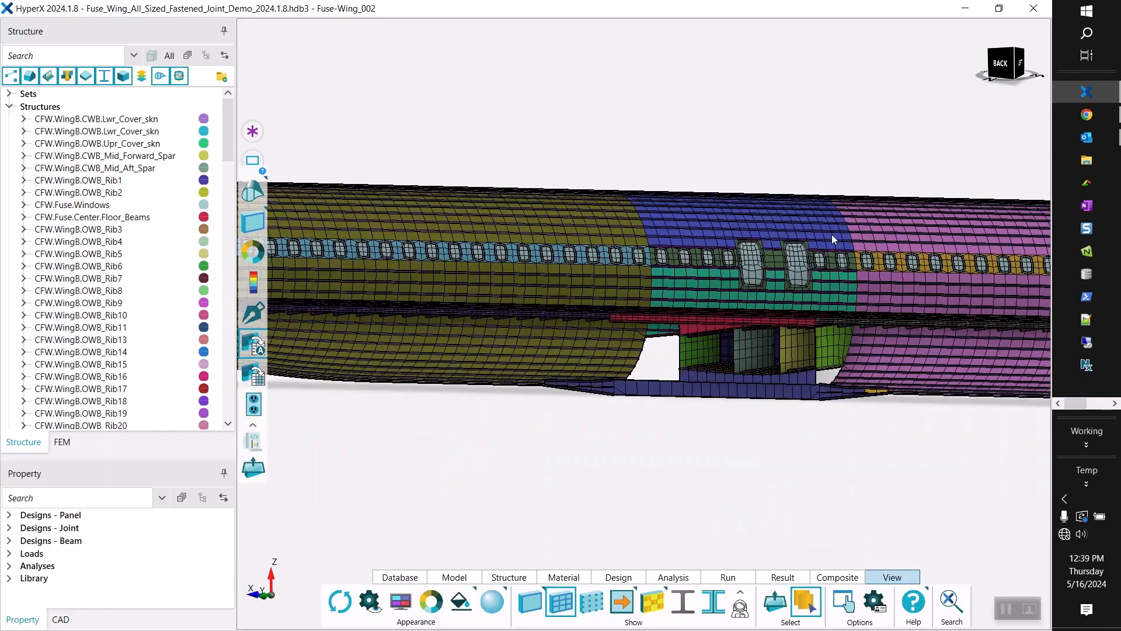
scroll(866, 226, "up", 3)
middle_click_drag(856, 241, 838, 209)
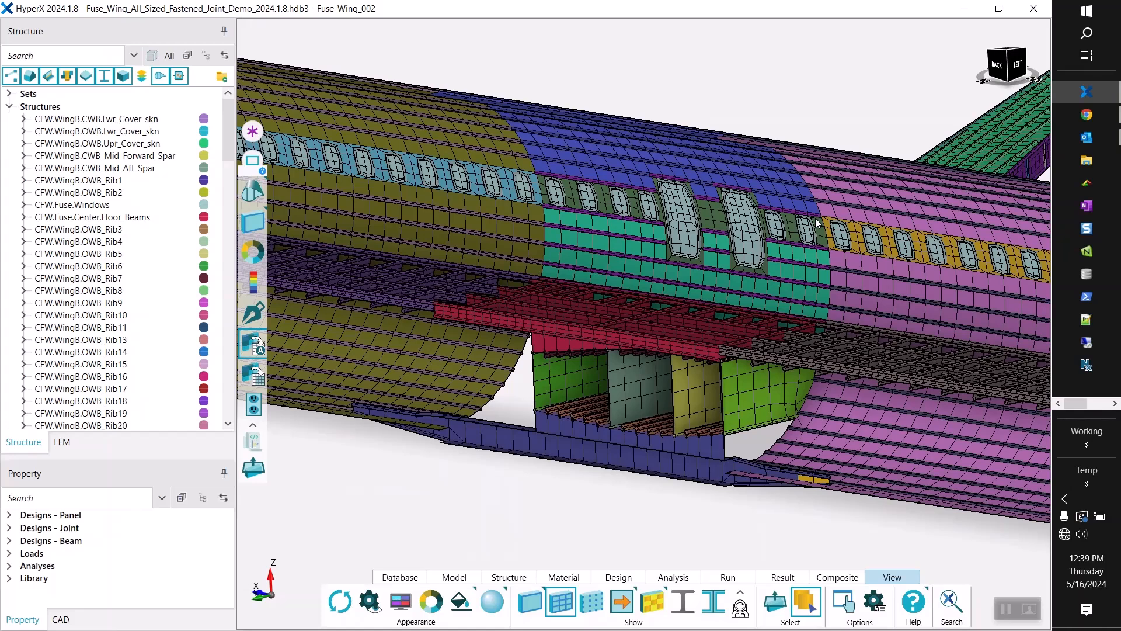
Turn on the composite ply display for the fuselage skins and inspect the outer skin surface
left_click(141, 76)
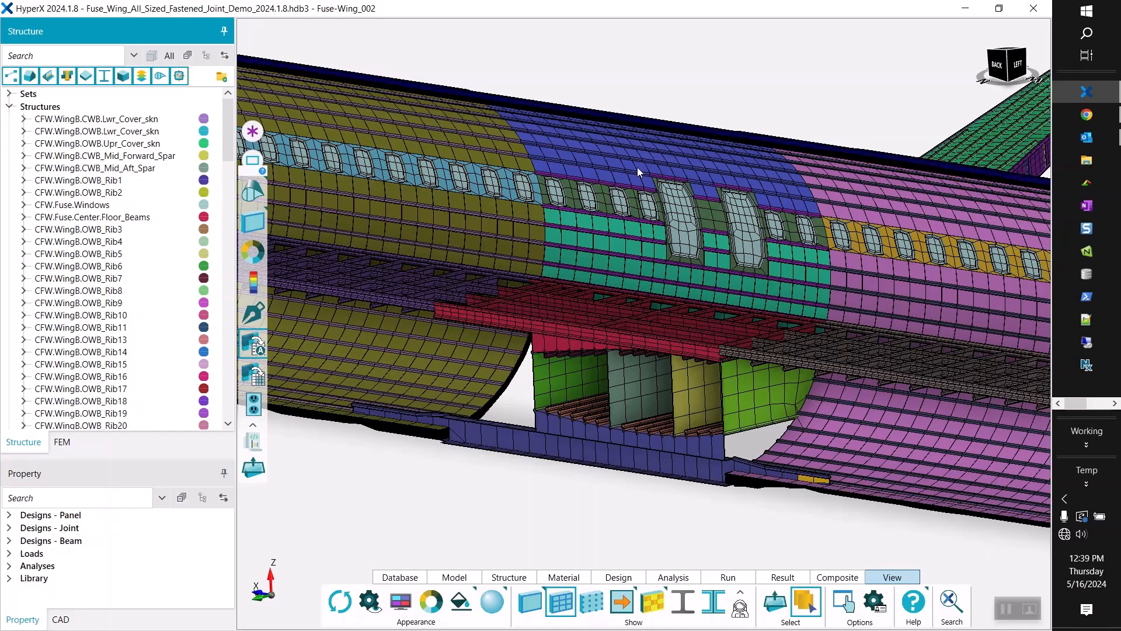
scroll(734, 124, "up", 4)
scroll(737, 141, "up", 4)
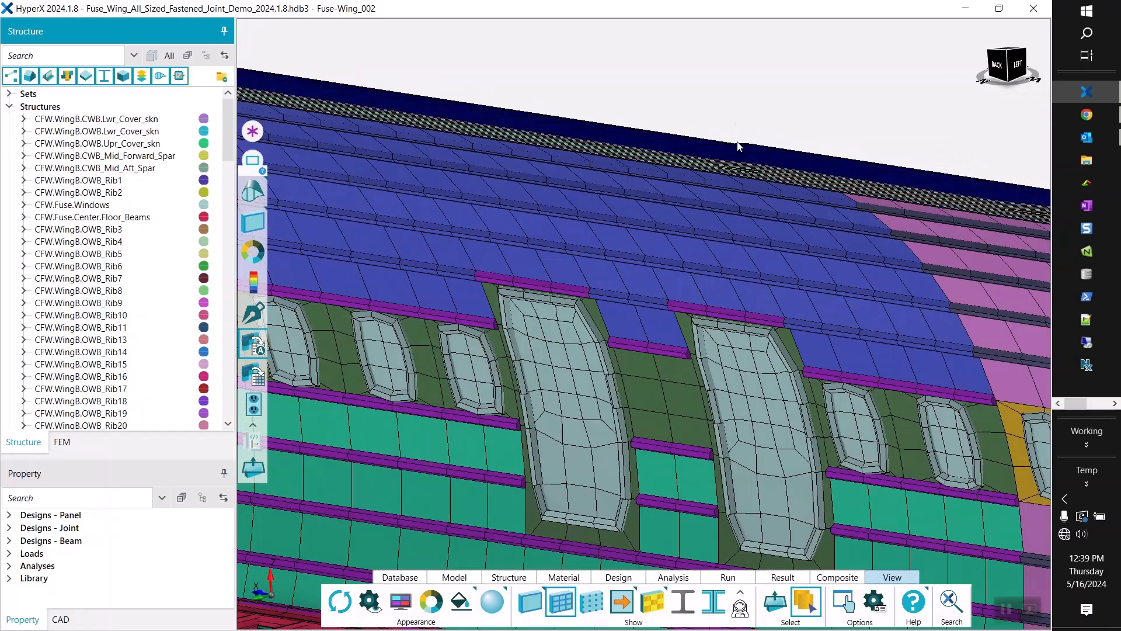
left_click_drag(735, 143, 696, 152)
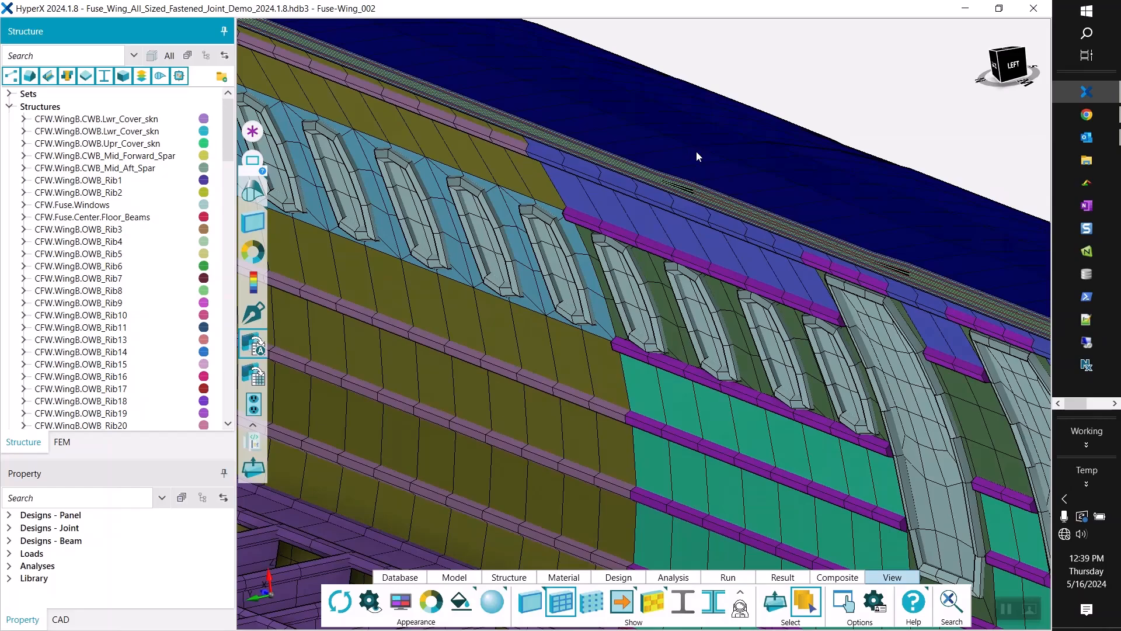
scroll(696, 151, "down", 8)
mouse_move(828, 208)
left_mouse_down()
mouse_move(738, 187)
mouse_move(971, 222)
mouse_move(815, 227)
mouse_move(816, 252)
mouse_move(827, 209)
left_mouse_up()
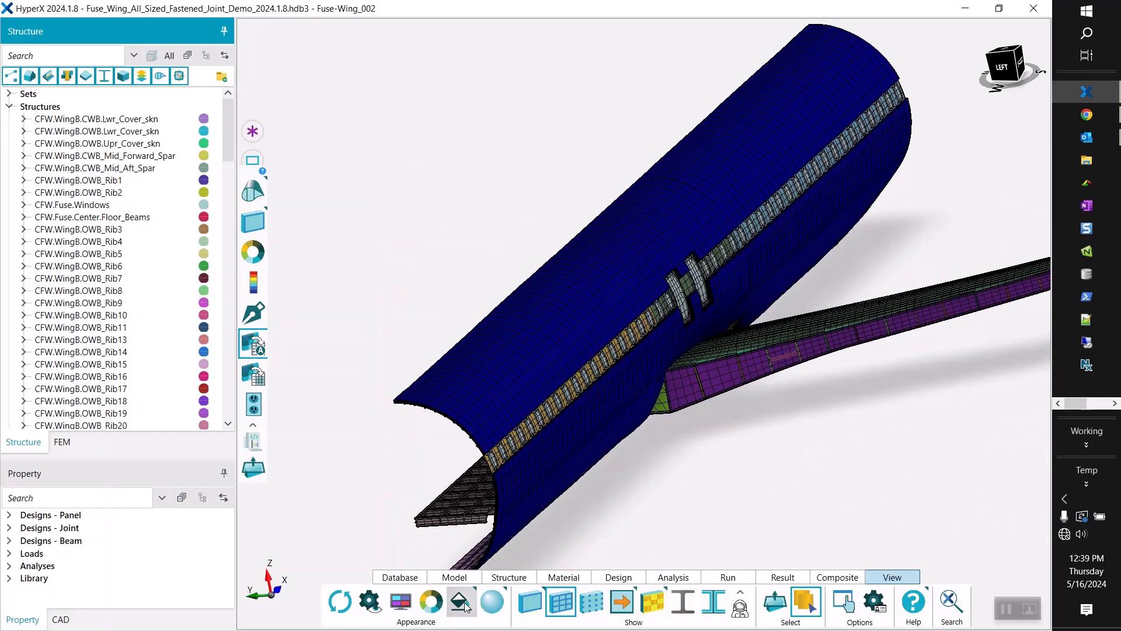
Draw a ply section cut line along the full length of the upper fuselage skin
left_click(829, 578)
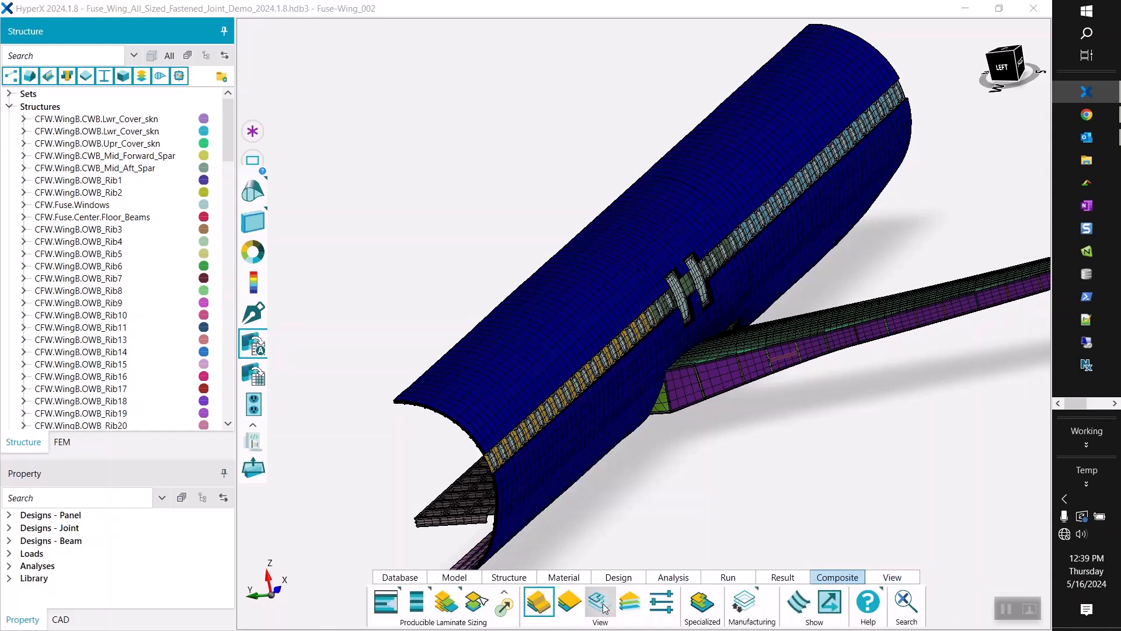
left_click(628, 605)
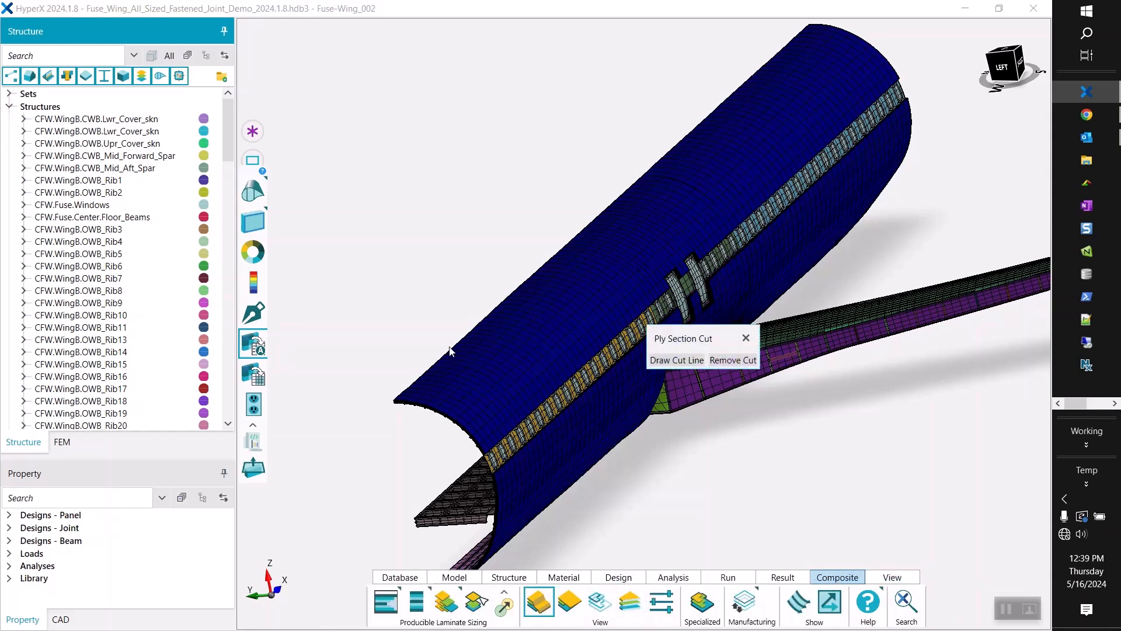
mouse_move(418, 418)
left_mouse_down()
mouse_move(661, 175)
mouse_move(853, 28)
left_mouse_up()
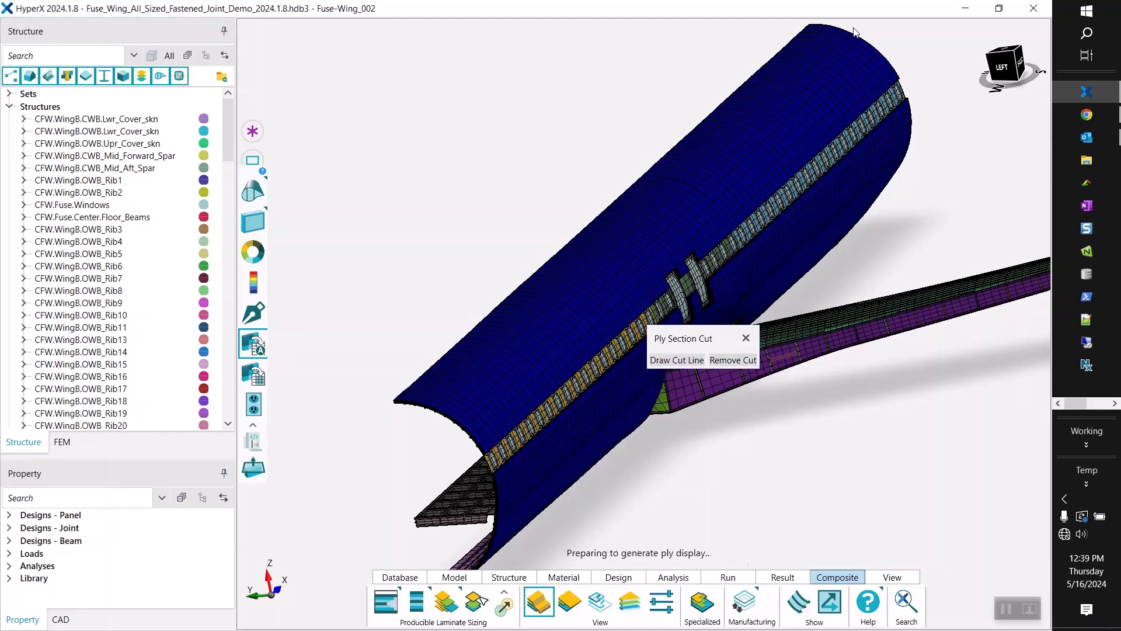
Examine the cut ply stack where the blue center crown skin meets the pink fuselage section
middle_click_drag(711, 454, 855, 395)
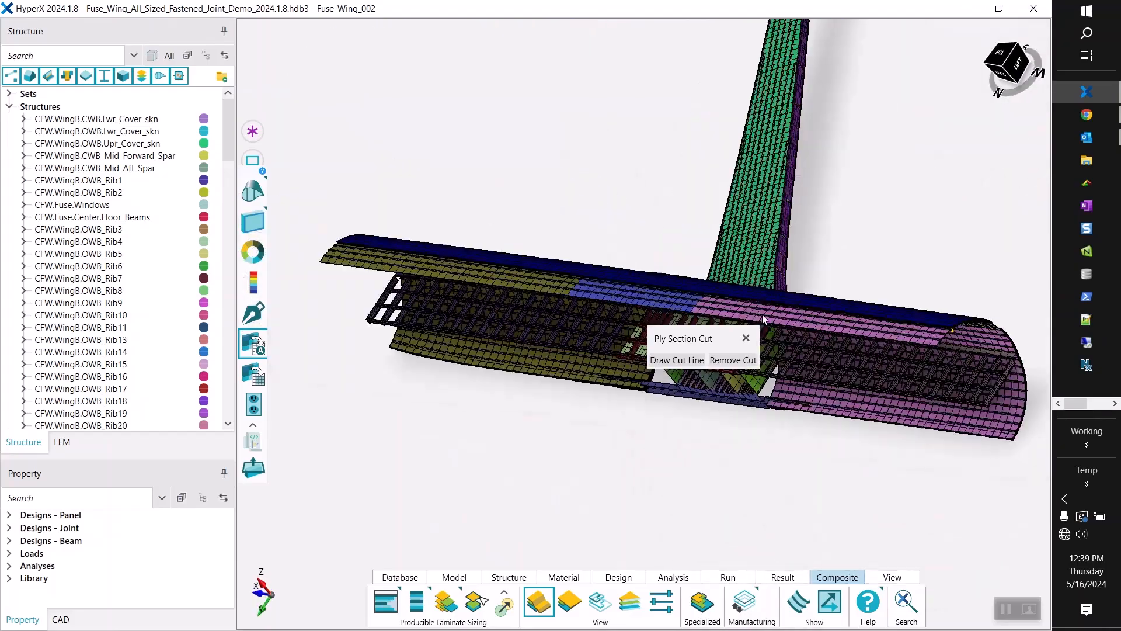
scroll(667, 289, "up", 12)
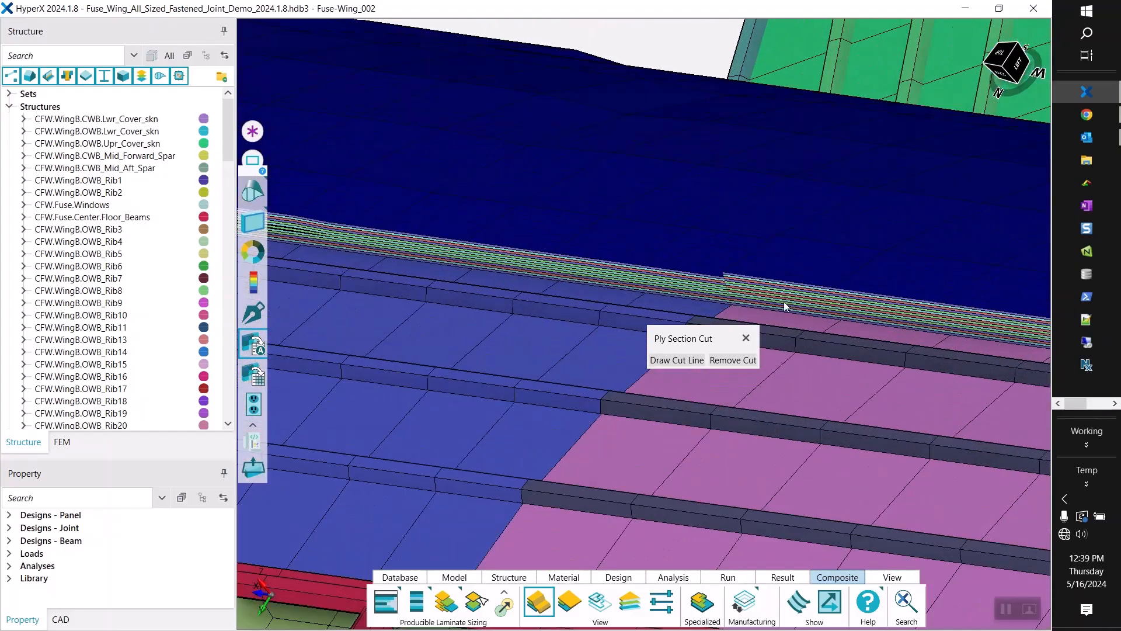
middle_click_drag(787, 306, 832, 273)
scroll(715, 310, "up", 4)
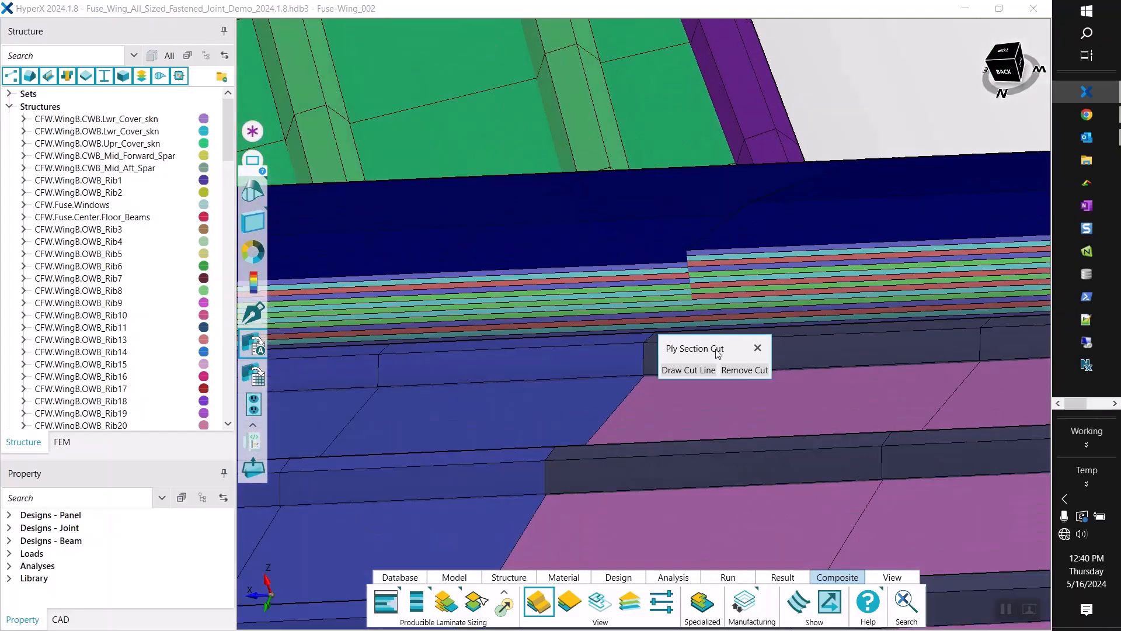
middle_click_drag(726, 333, 686, 275)
scroll(775, 264, "down", 2)
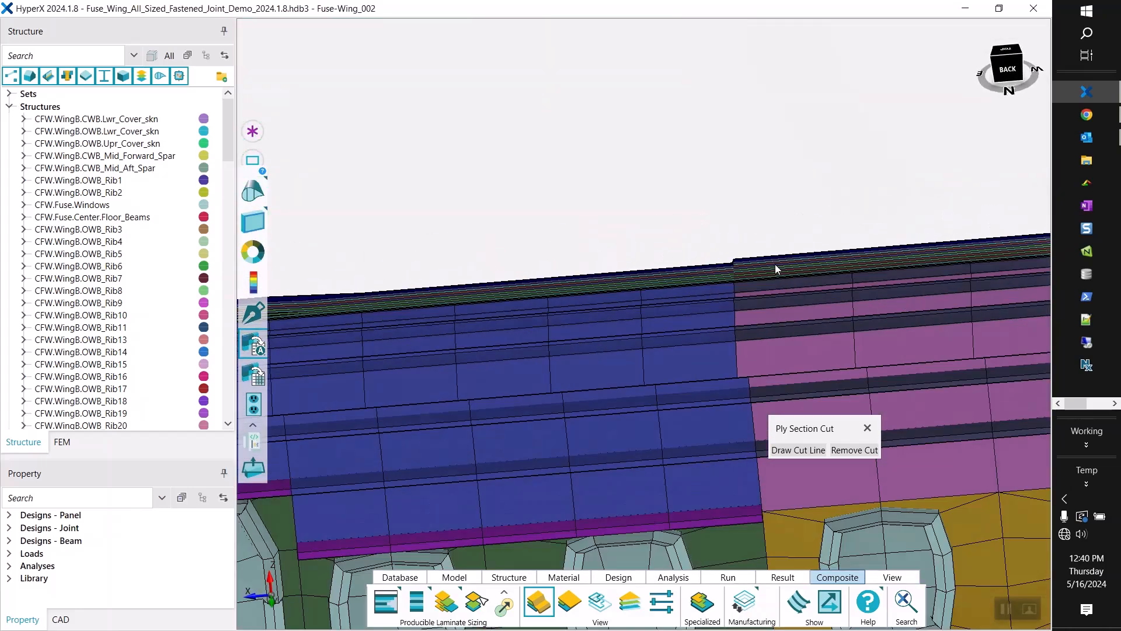
Examine the ply drops in the cut laminate where the blue center crown skin meets the olive fuselage section
middle_click_drag(609, 268, 911, 138)
scroll(531, 205, "down", 2)
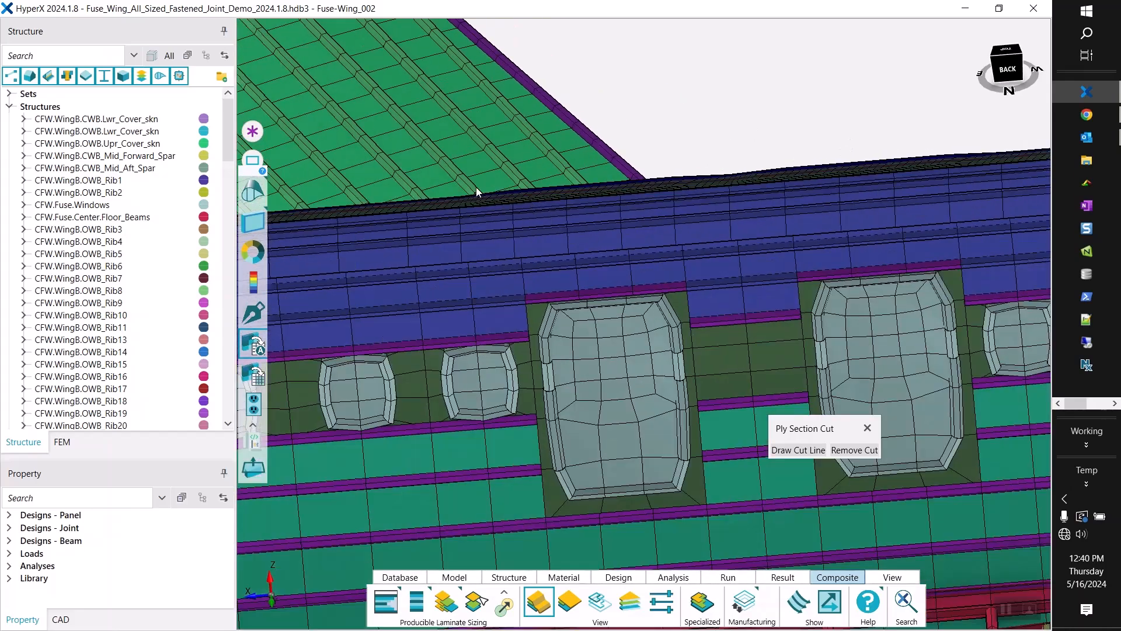
middle_click_drag(520, 187, 874, 180)
middle_click_drag(505, 187, 595, 163)
scroll(407, 201, "up", 5)
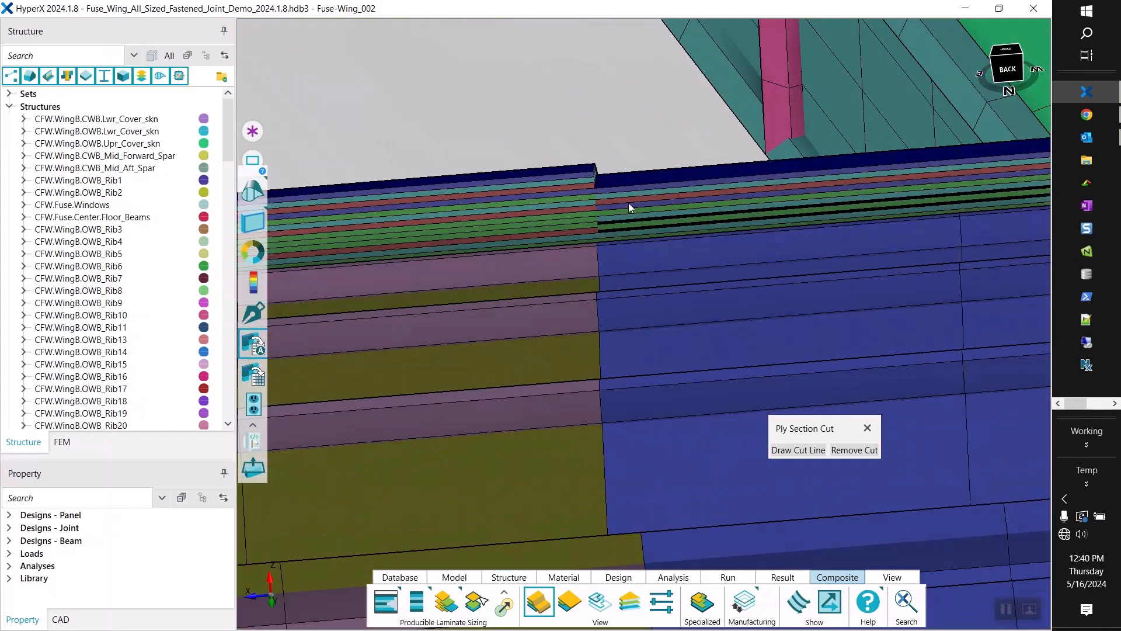
scroll(654, 202, "up", 3)
middle_click_drag(654, 202, 596, 202)
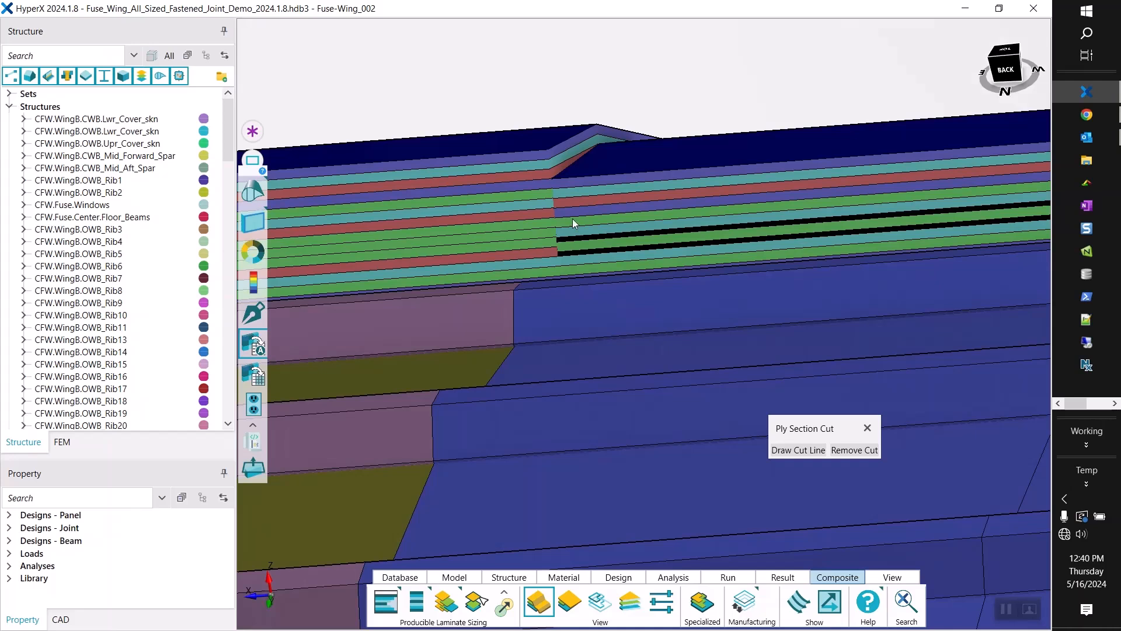
Remove the ply section cut and turn off the composite ply display
left_click(849, 455)
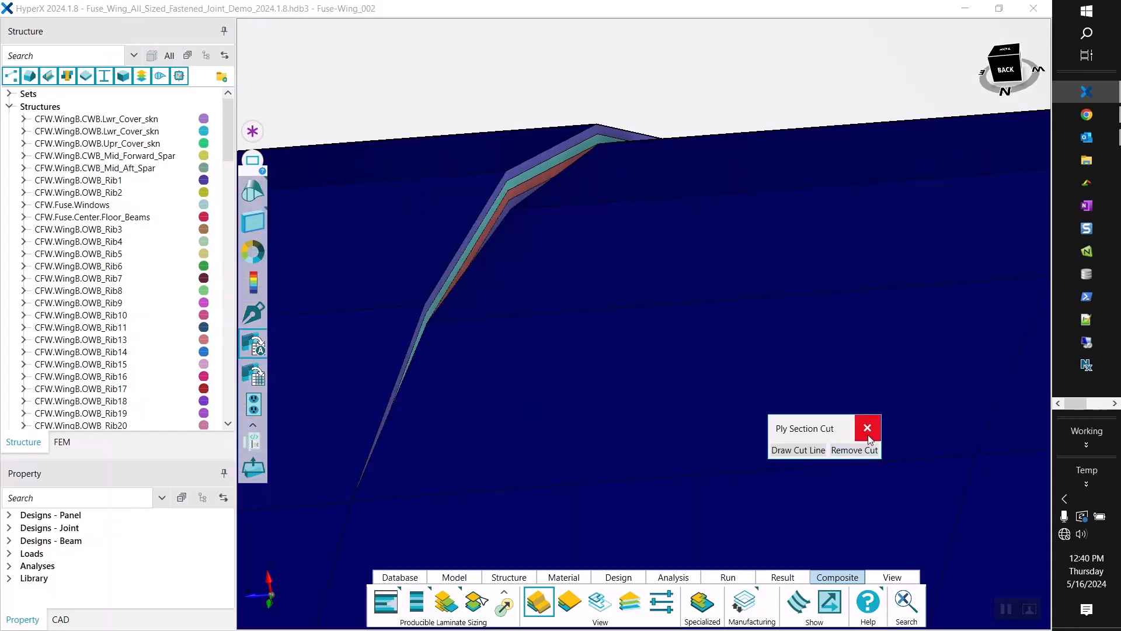
left_click(868, 429)
left_click(142, 80)
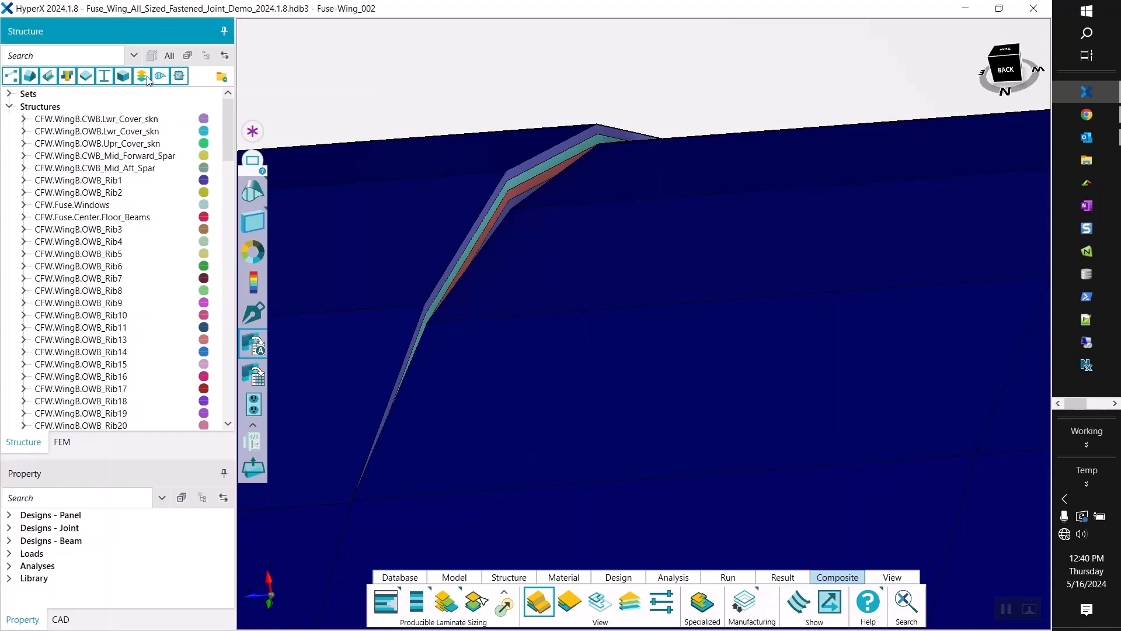
scroll(507, 227, "down", 6)
scroll(510, 233, "down", 4)
middle_click_drag(517, 261, 546, 200)
middle_click_drag(614, 314, 709, 220)
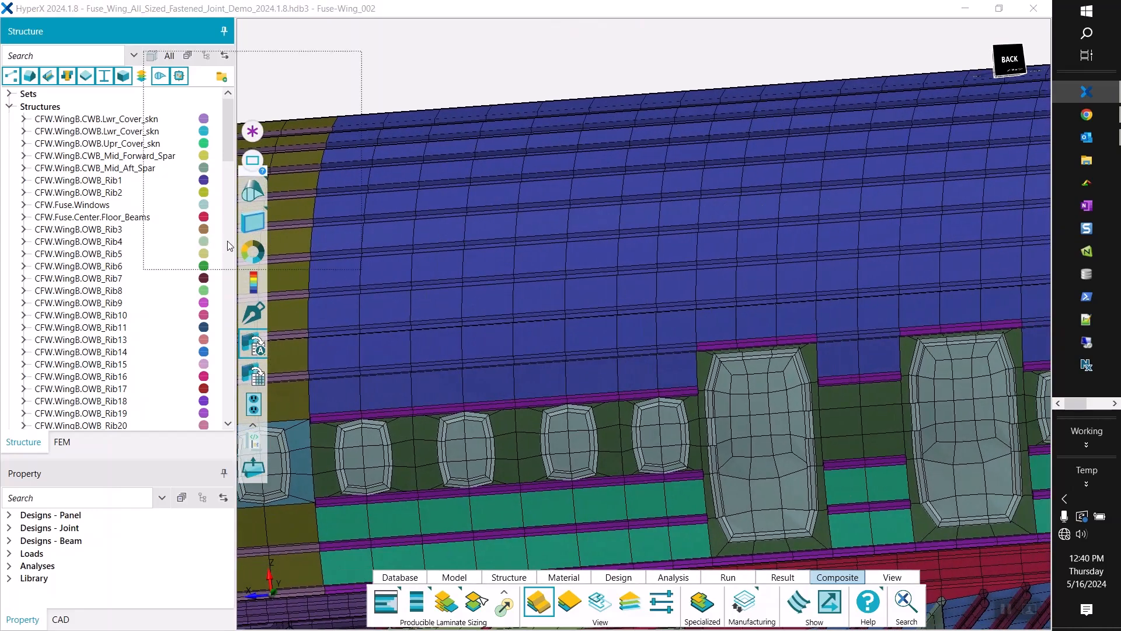
Narrow the structure tree pane to enlarge the model area, and switch the pick filter to highlight the joints across the fuselage
left_click_drag(235, 241, 150, 244)
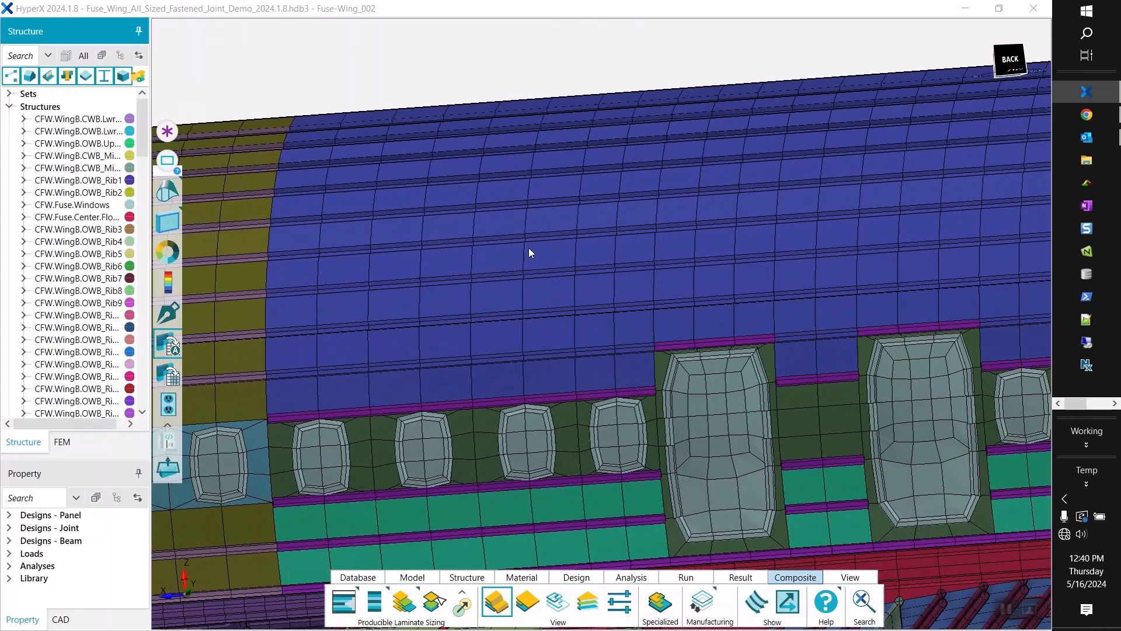
scroll(594, 240, "down", 3)
middle_click_drag(636, 243, 582, 247)
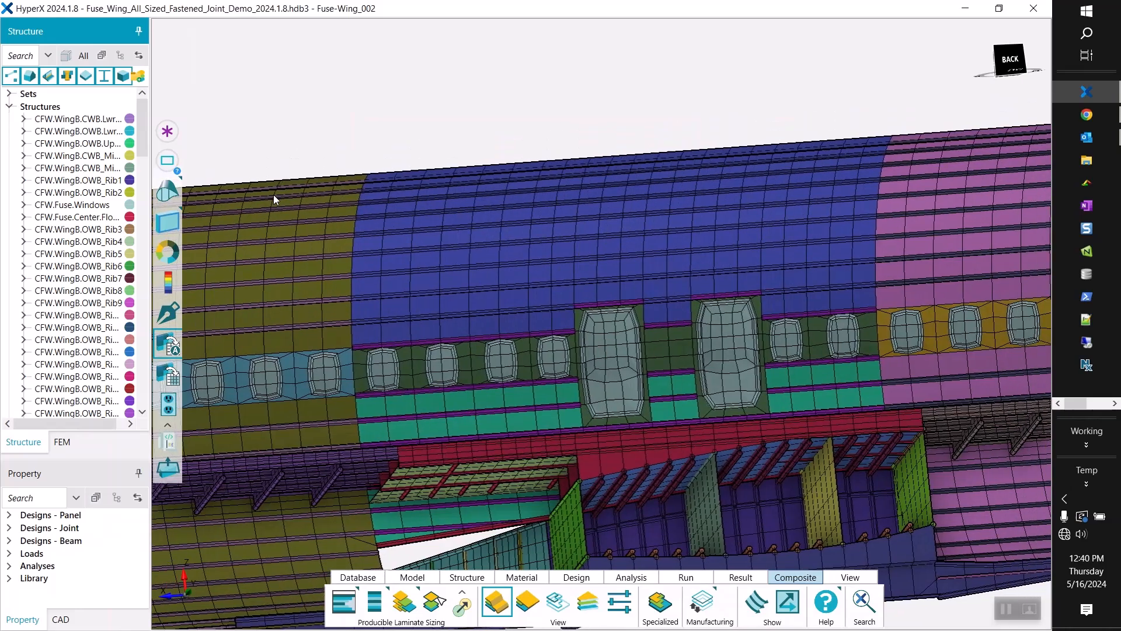
left_click(166, 134)
left_click(138, 103)
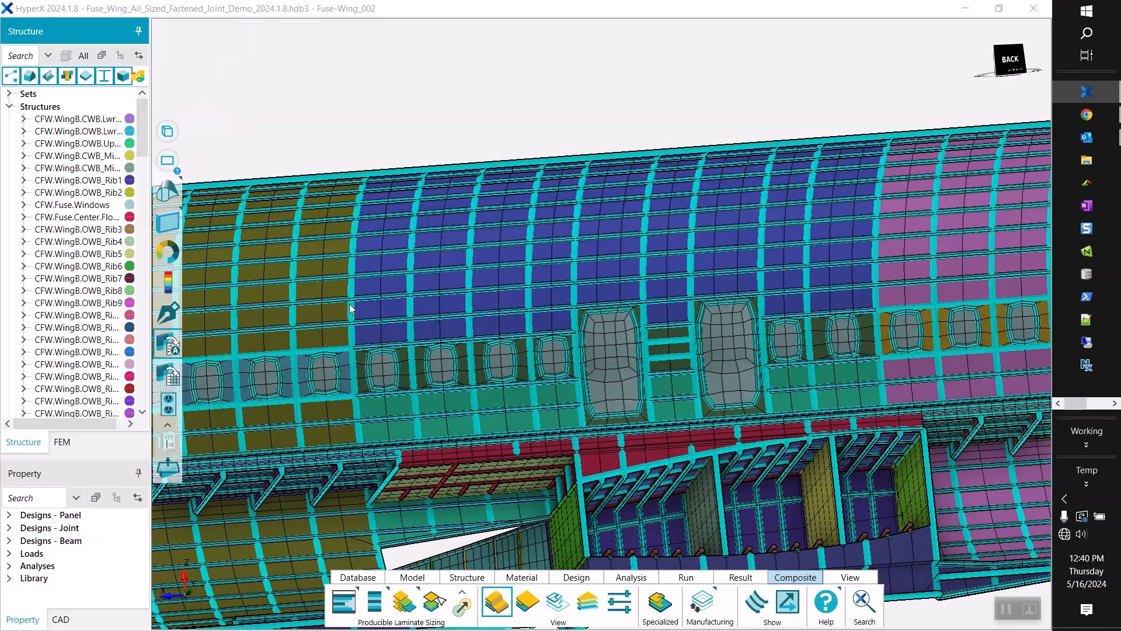
middle_click_drag(388, 296, 362, 269)
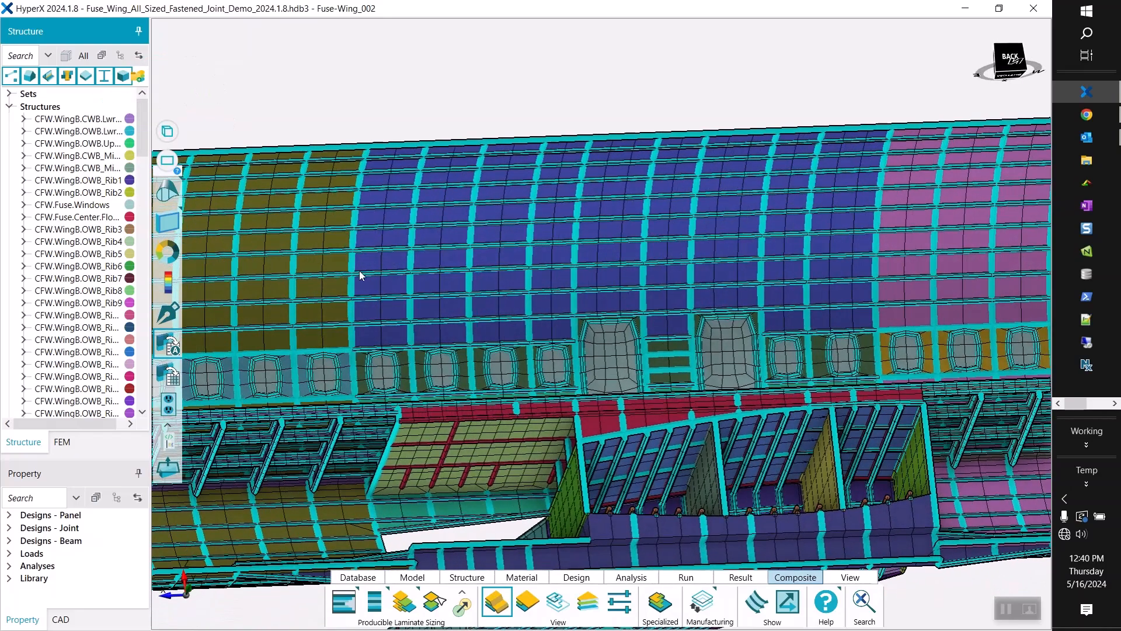
scroll(348, 287, "up", 3)
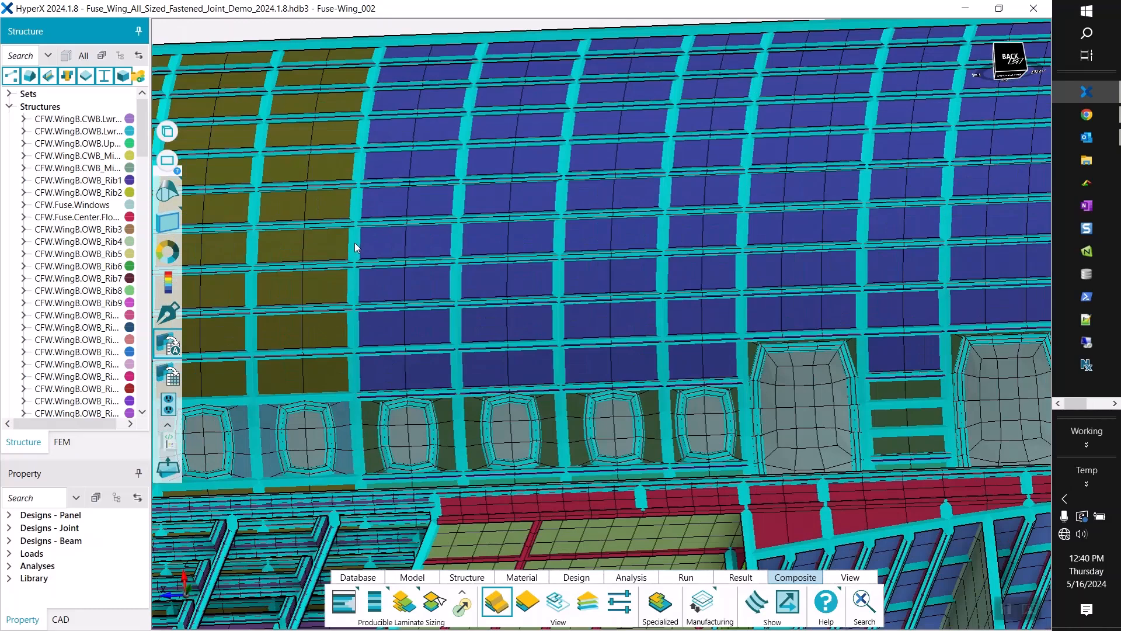
scroll(355, 244, "up", 2)
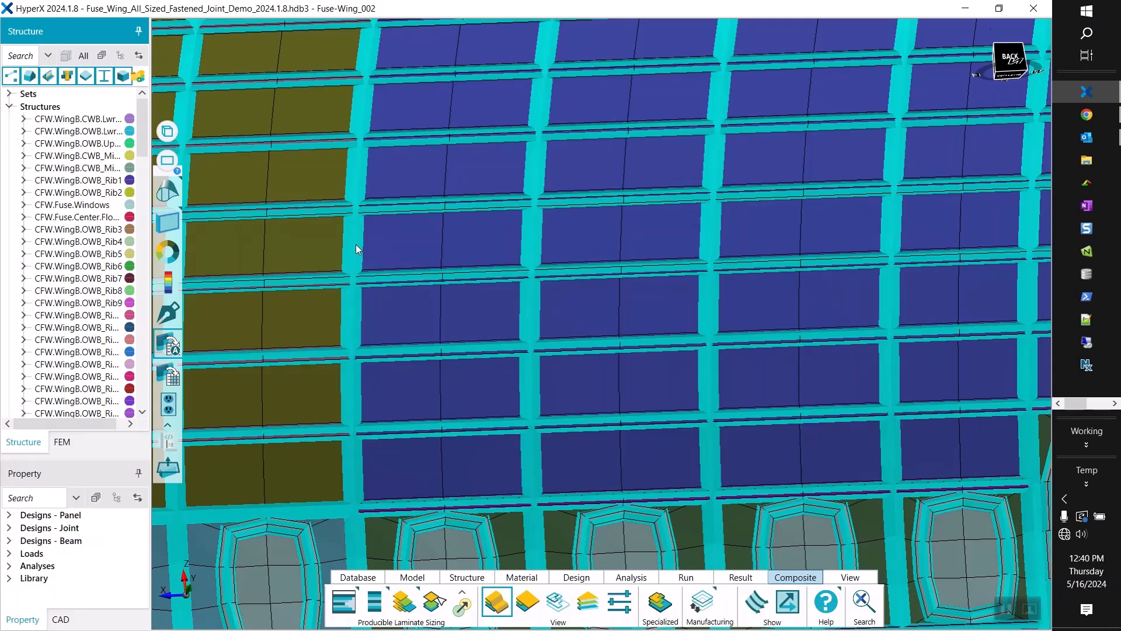
Select four adjacent edge segments along the boundary between the olive and blue fuselage skins and start creating a joint from them
scroll(355, 245, "down", 2)
left_click(355, 244)
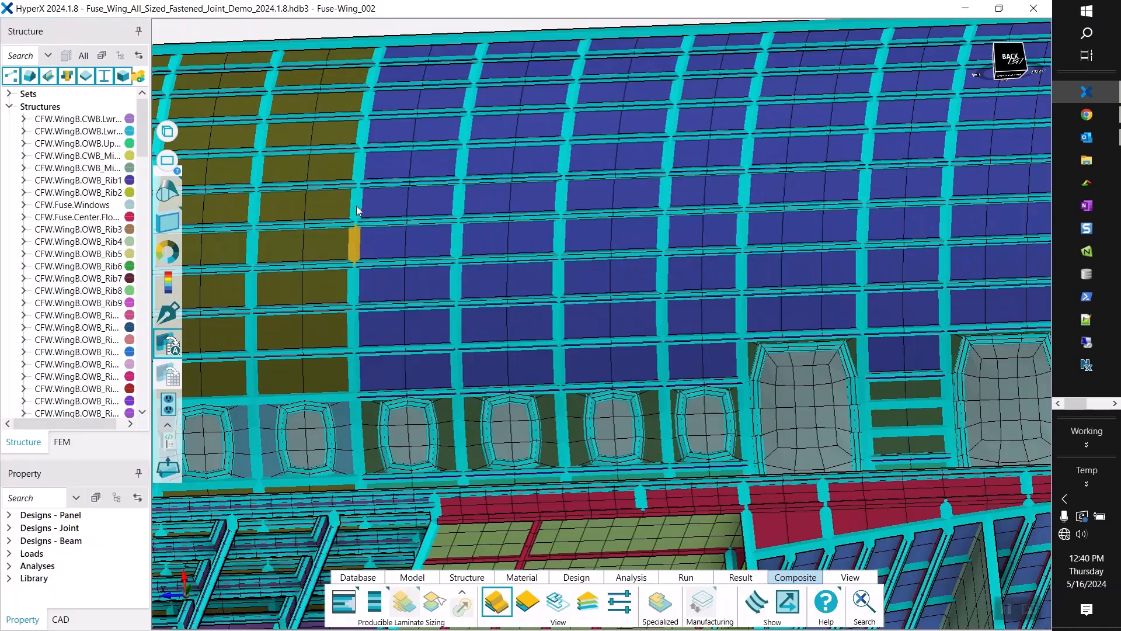
right_click(363, 136)
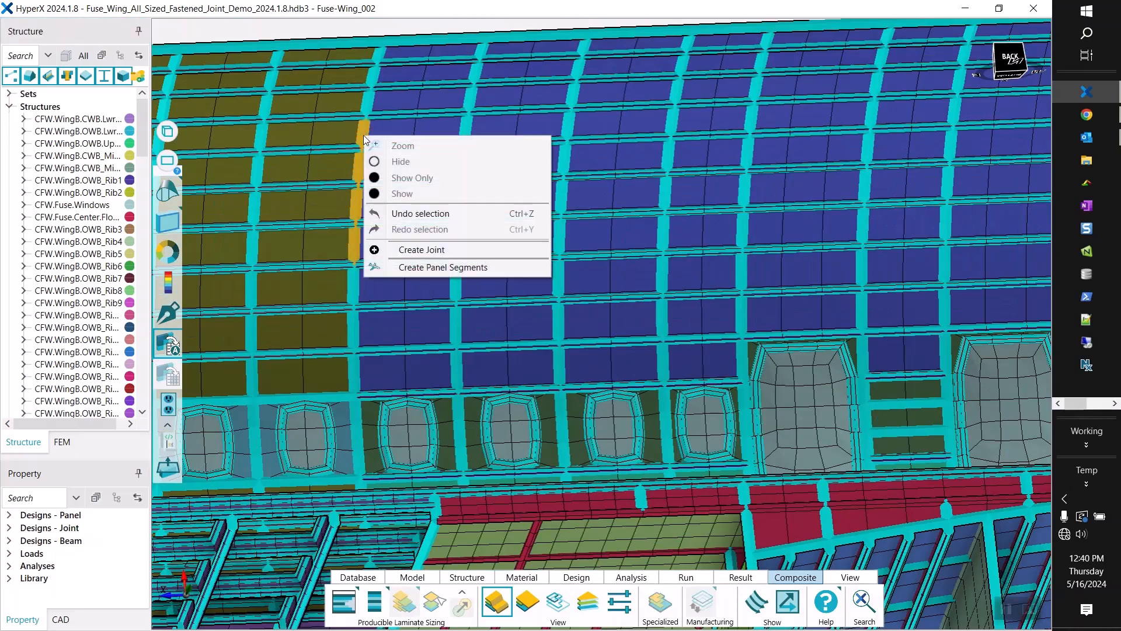
left_click(433, 250)
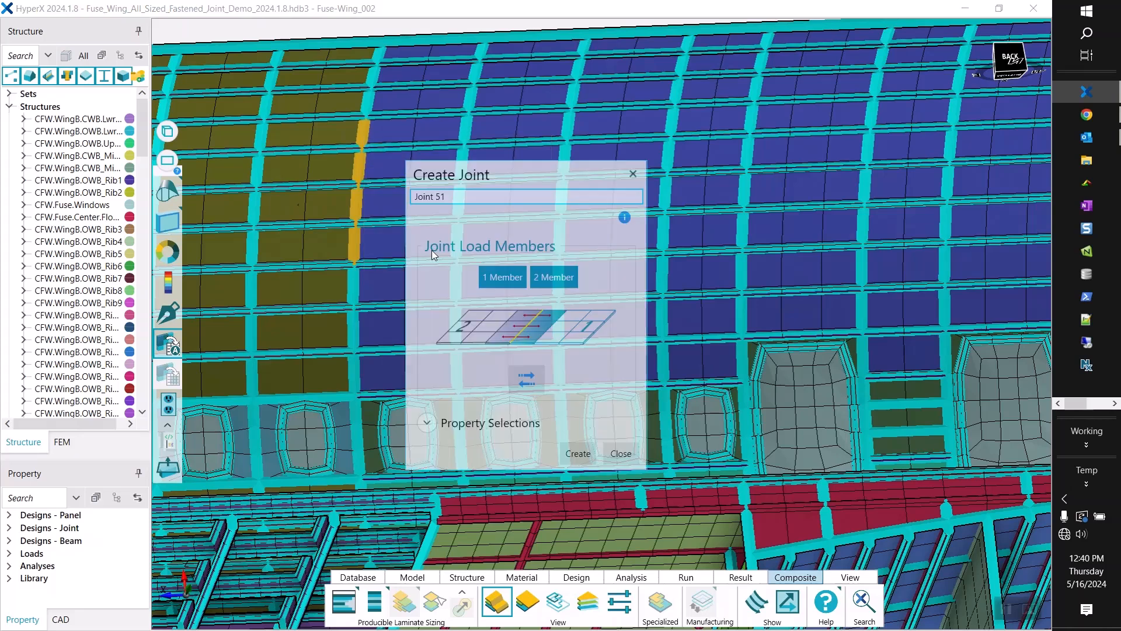
Restrict the new joint to one load member on the blue skin side, and move its settings clear of the model
left_click_drag(474, 185, 517, 117)
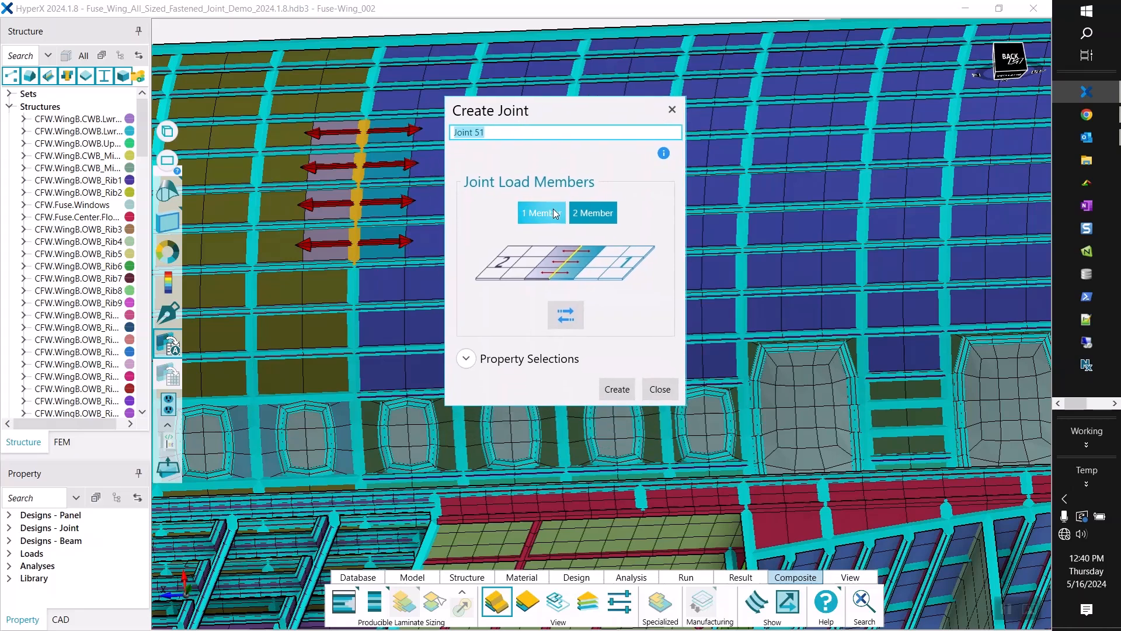
left_click(664, 155)
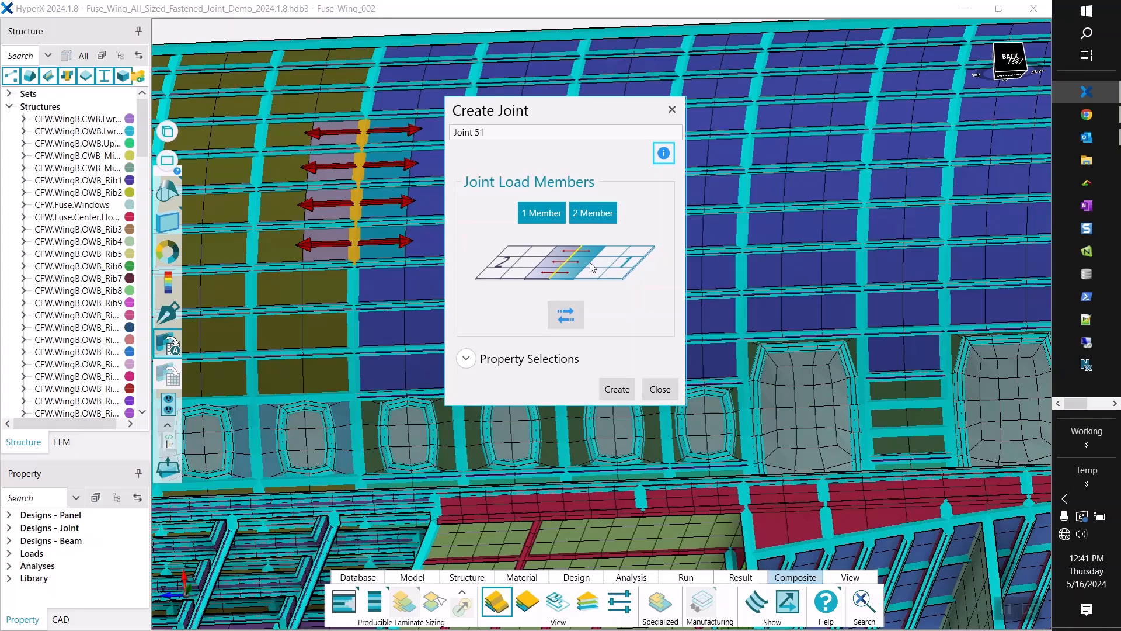
left_click_drag(556, 113, 568, 68)
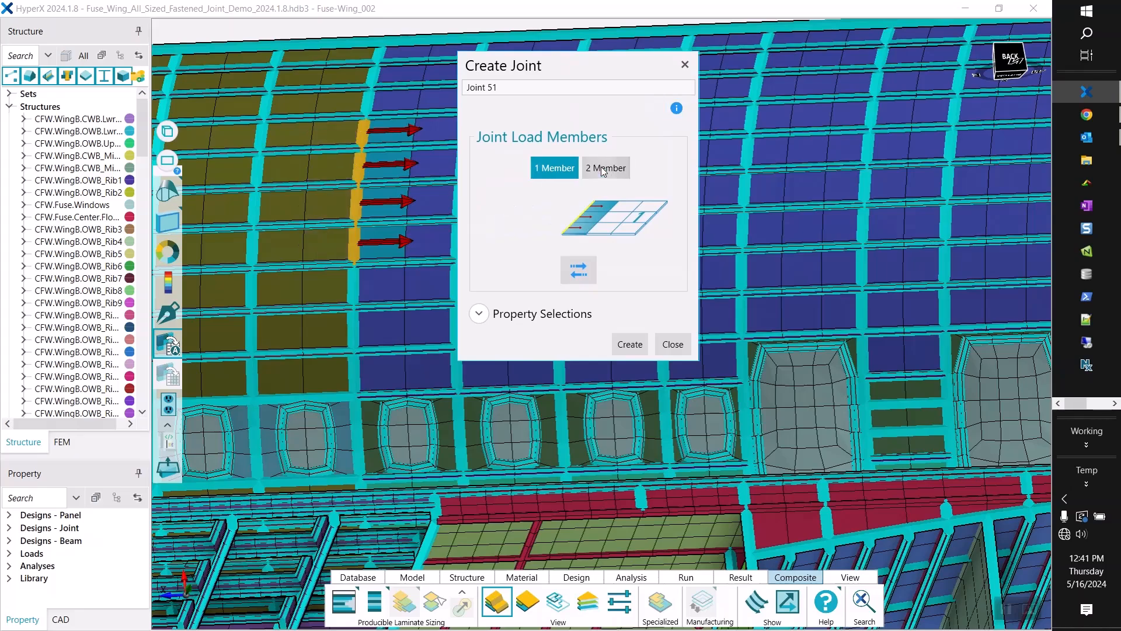
left_click_drag(396, 195, 370, 172)
left_click_drag(546, 71, 151, 46)
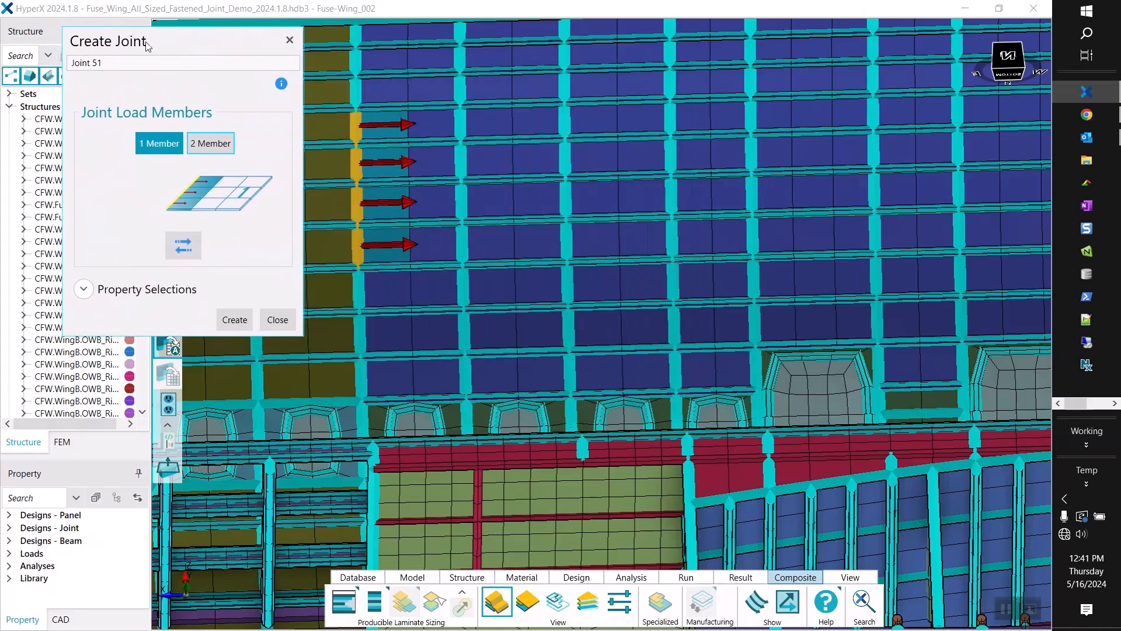
Open the Single Shear - Bolted fastened joint design for editing
left_click(10, 528)
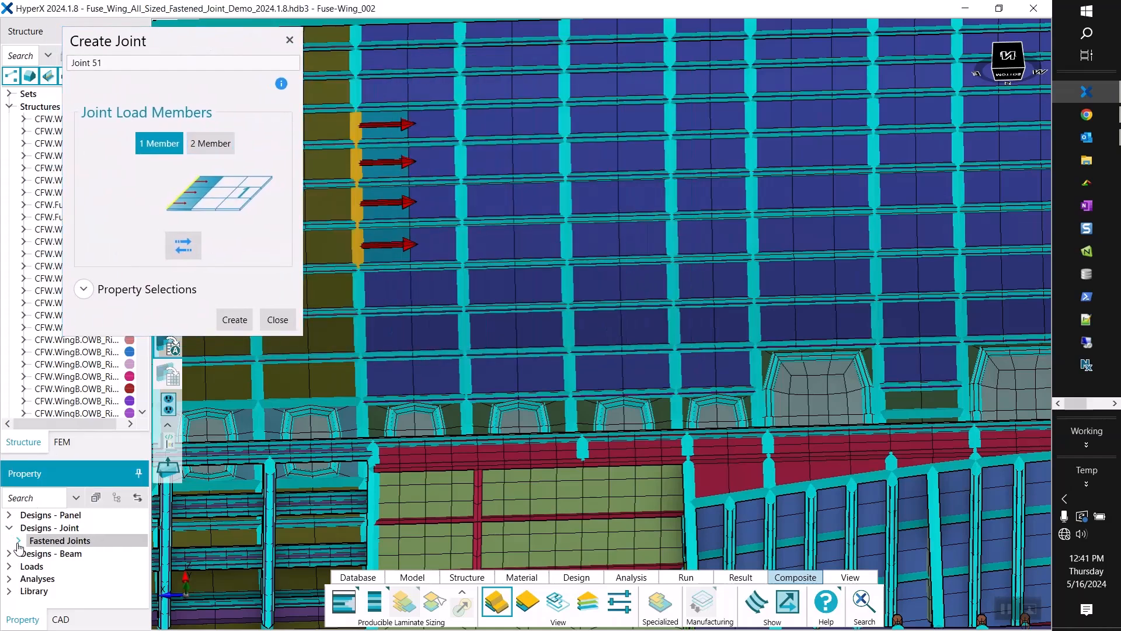
left_click(18, 541)
left_click(64, 553)
right_click(64, 554)
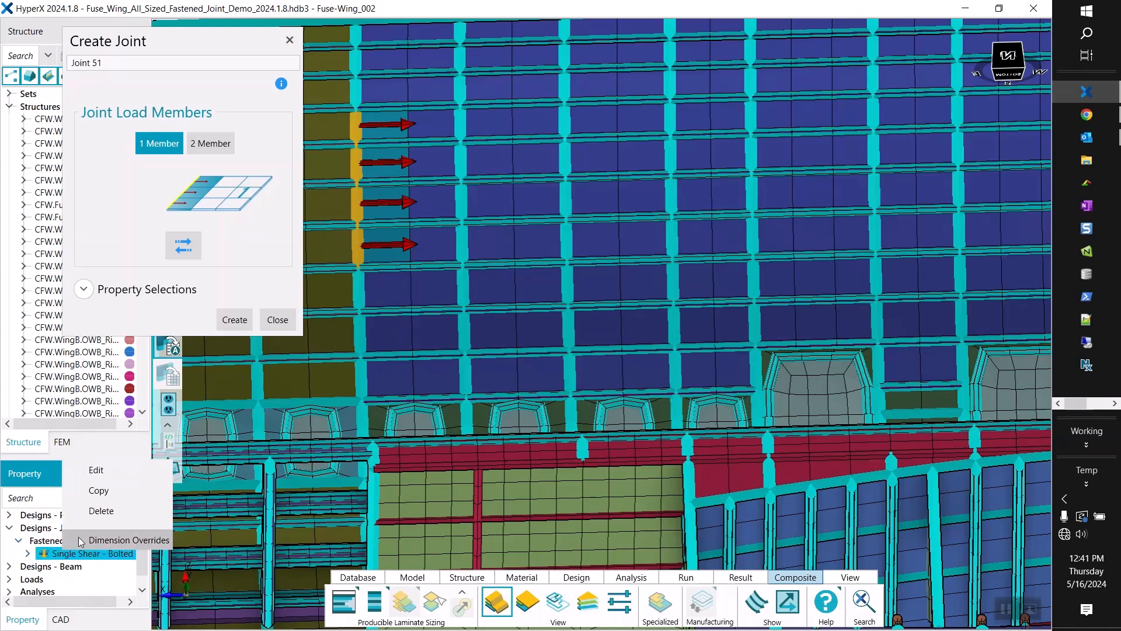
left_click(101, 475)
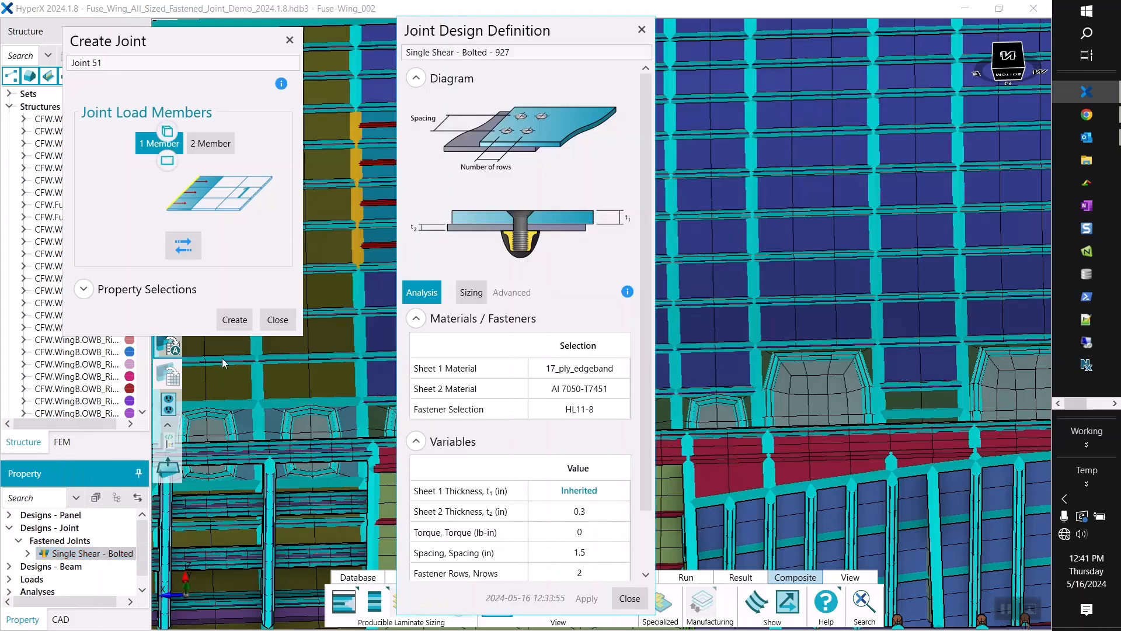
Examine the joint design's help on bearing and bypass formulas for continuous and discontinuous skin joints
left_click(628, 291)
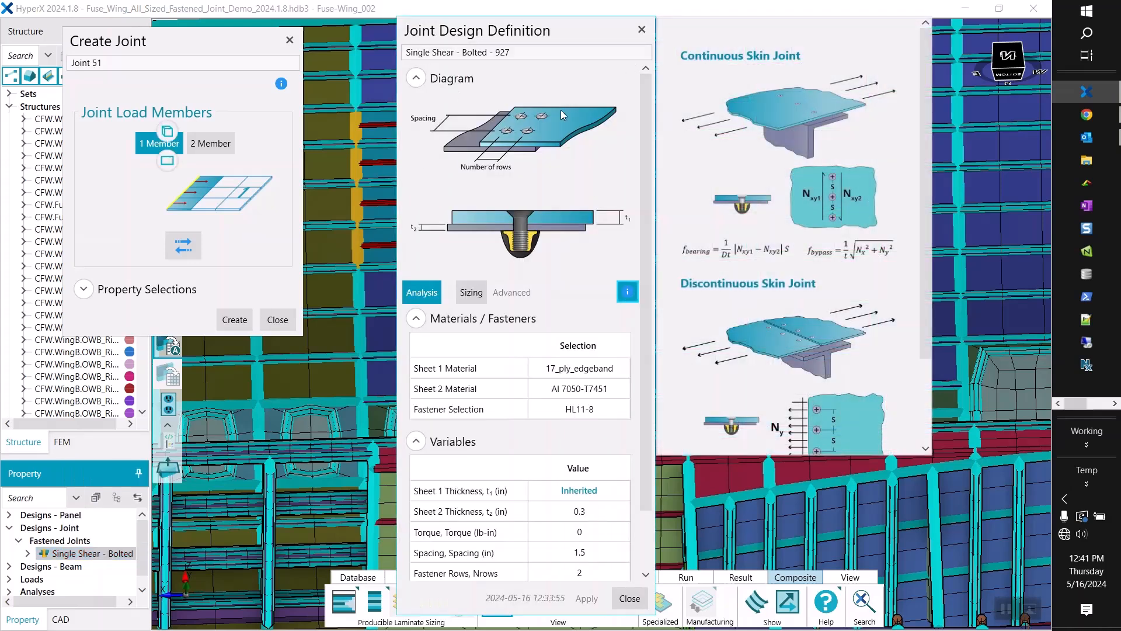
mouse_move(543, 26)
left_mouse_down()
mouse_move(515, 36)
mouse_move(548, 43)
left_mouse_up()
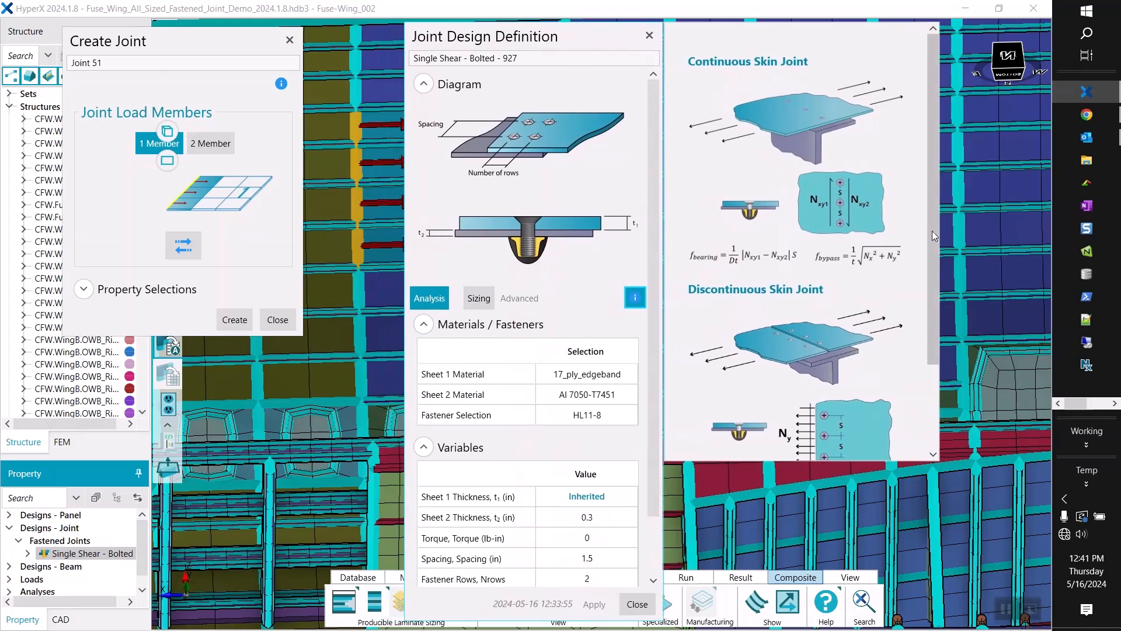
left_click_drag(930, 232, 933, 261)
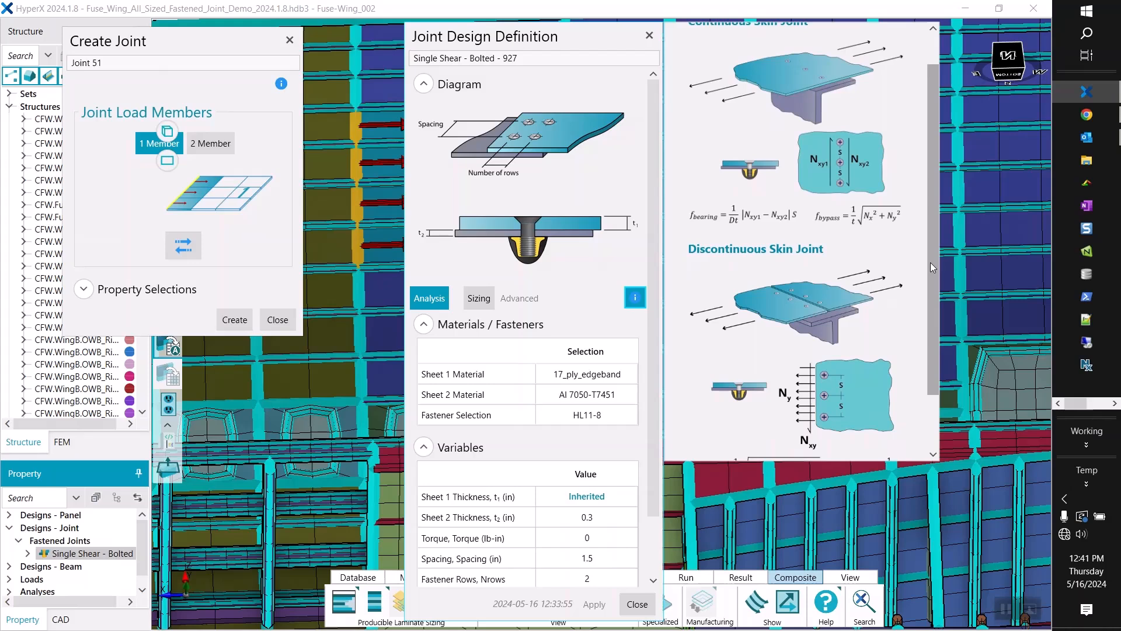
left_click_drag(930, 261, 930, 269)
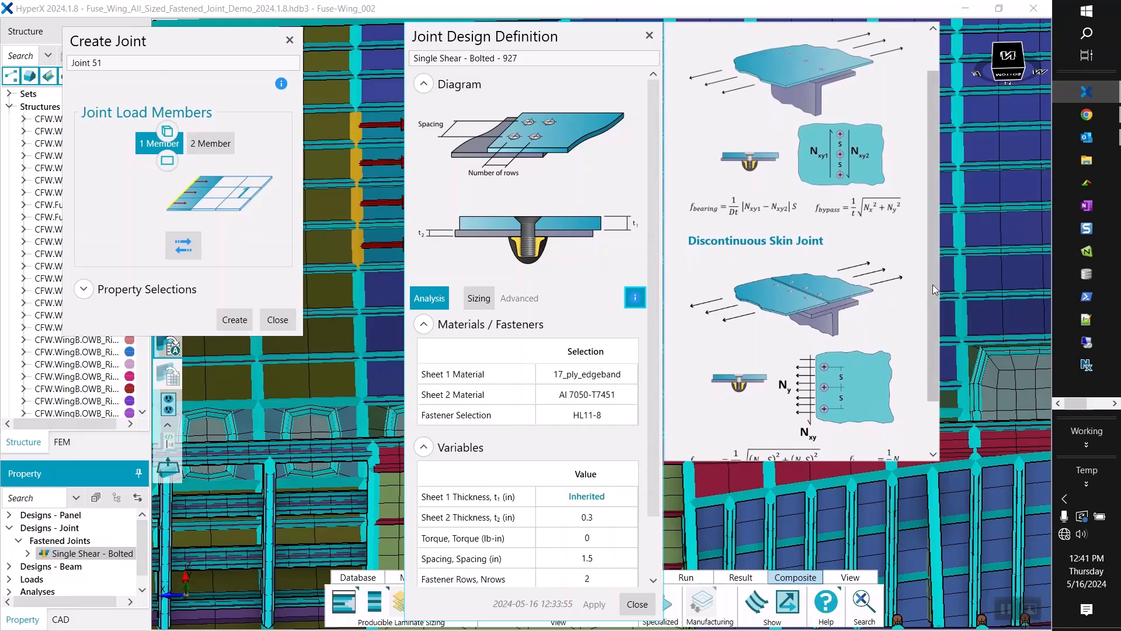
scroll(806, 329, "down", 2)
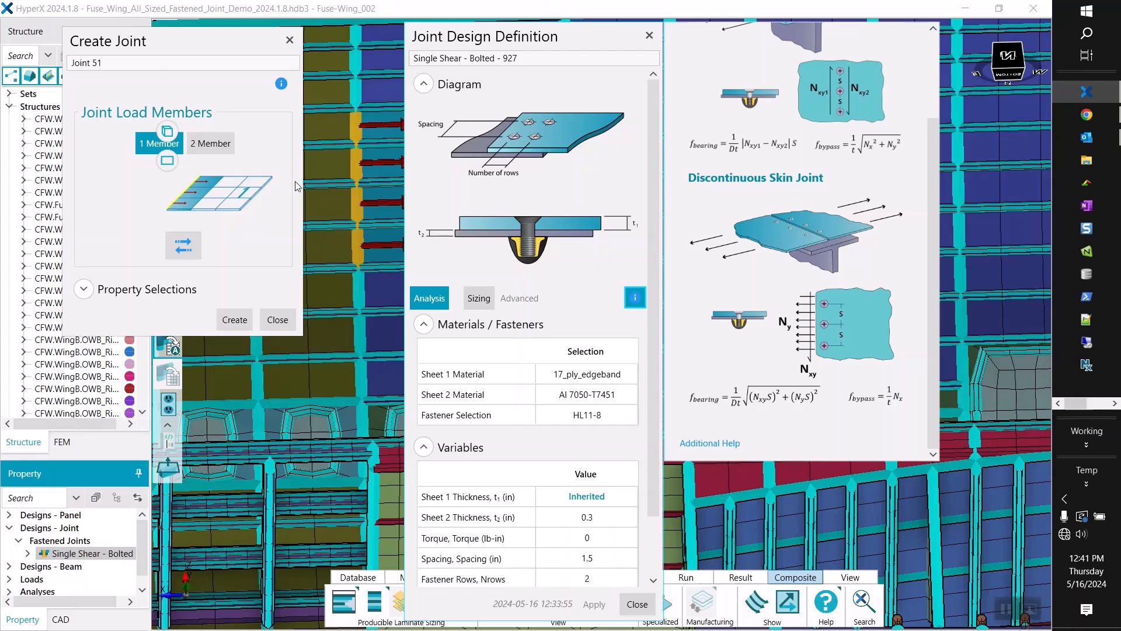
left_click_drag(184, 46, 204, 47)
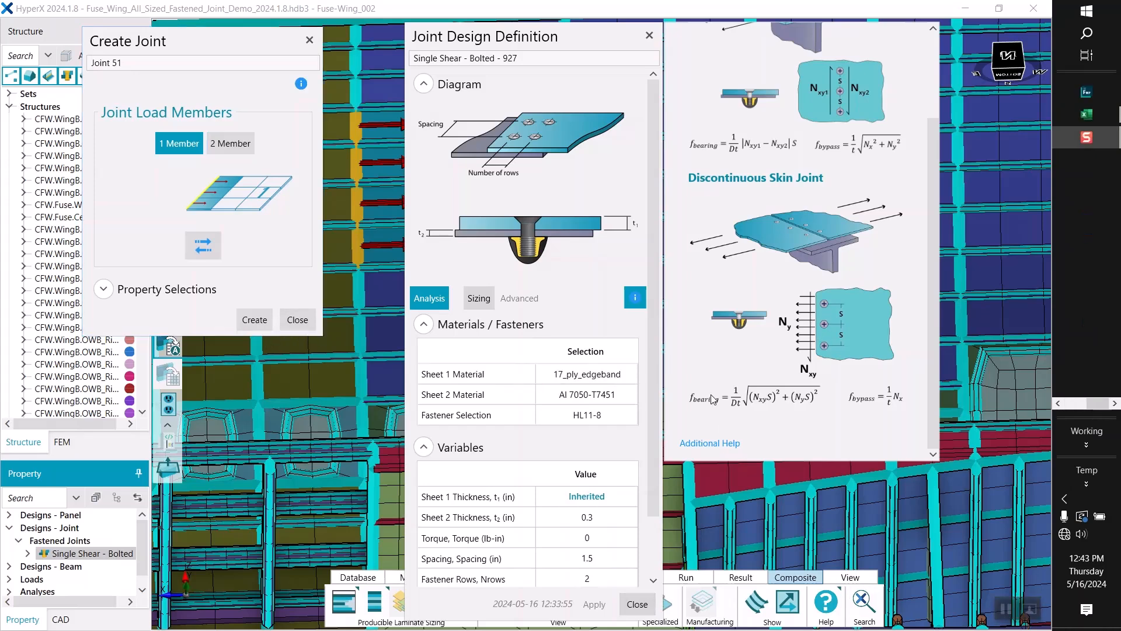
scroll(750, 209, "up", 3)
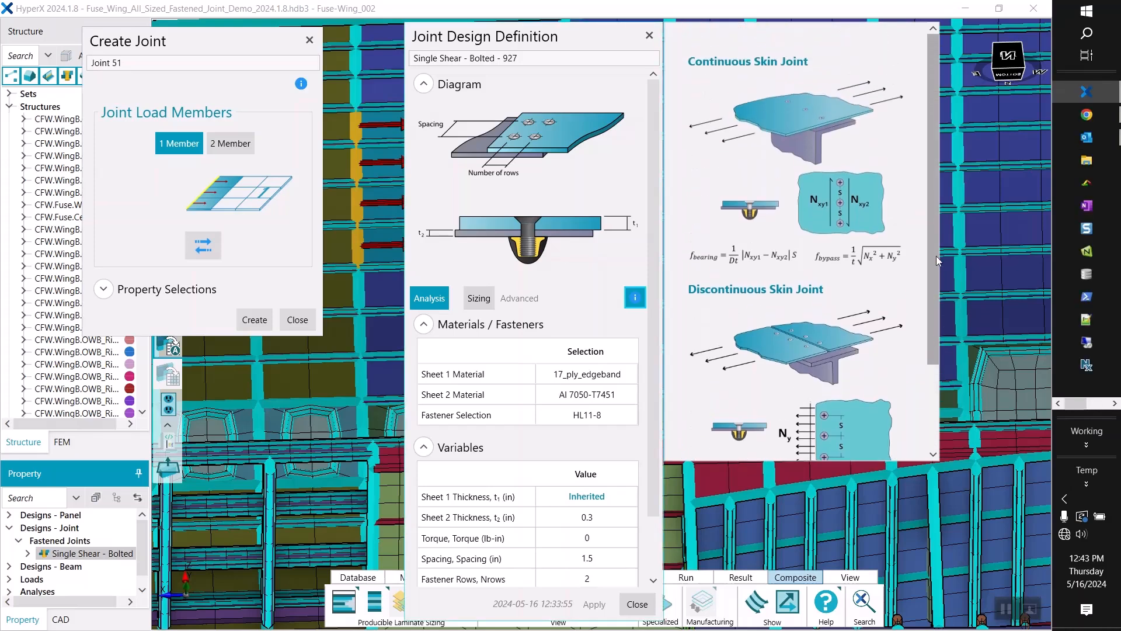
Add the second load member on the olive side and compare the two-member setup with the skin joint diagrams
left_click(230, 143)
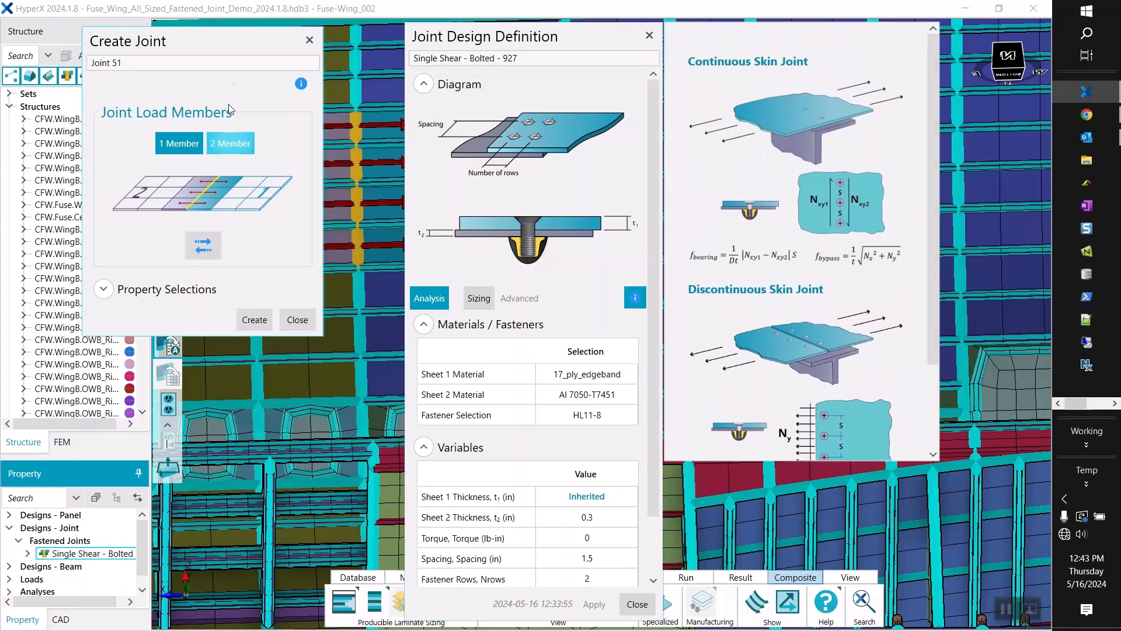
left_click_drag(229, 44, 140, 63)
left_click_drag(476, 38, 603, 40)
left_click_drag(691, 41, 523, 42)
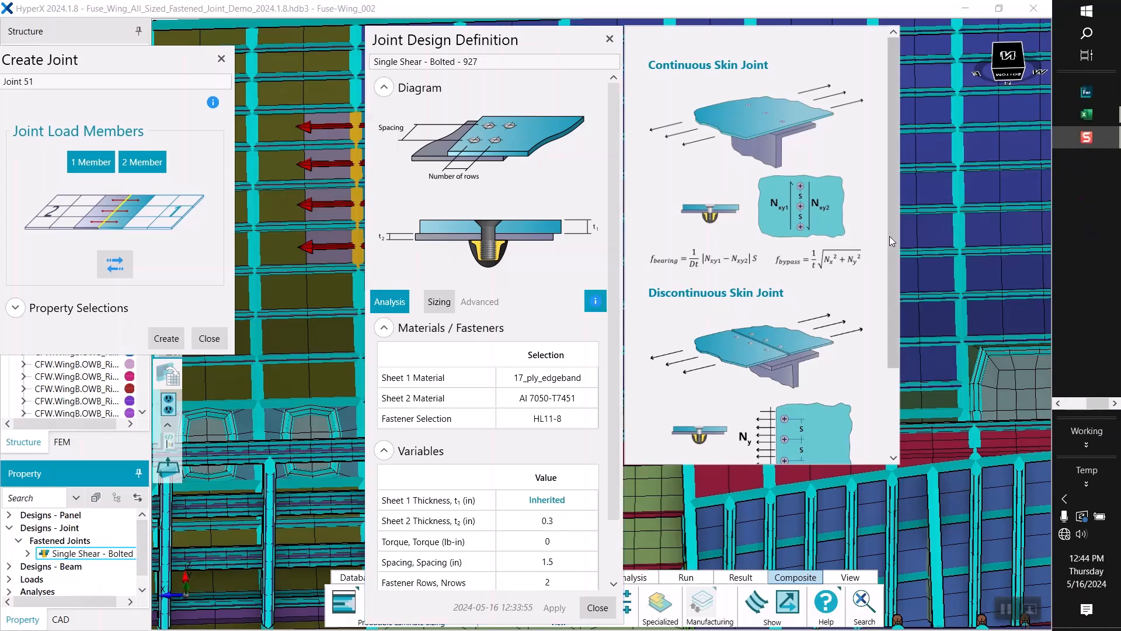
left_click_drag(892, 236, 892, 336)
left_click_drag(537, 45, 610, 40)
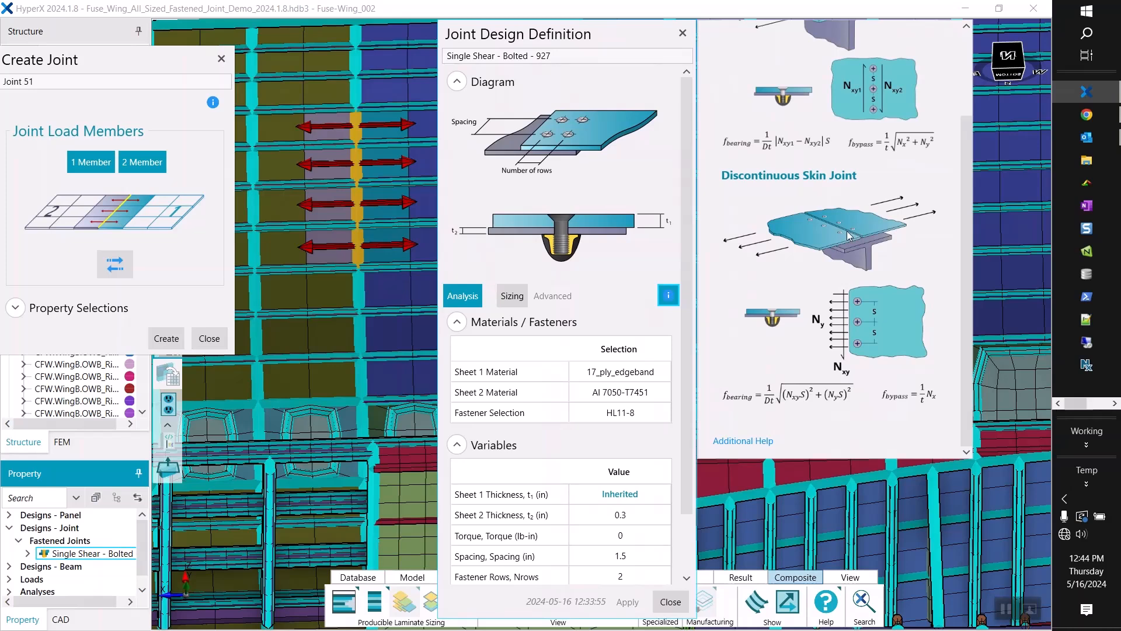
Return to one load member on the blue skin side and create the joint along the four selected segments
left_click(149, 165)
left_click_drag(138, 63, 195, 62)
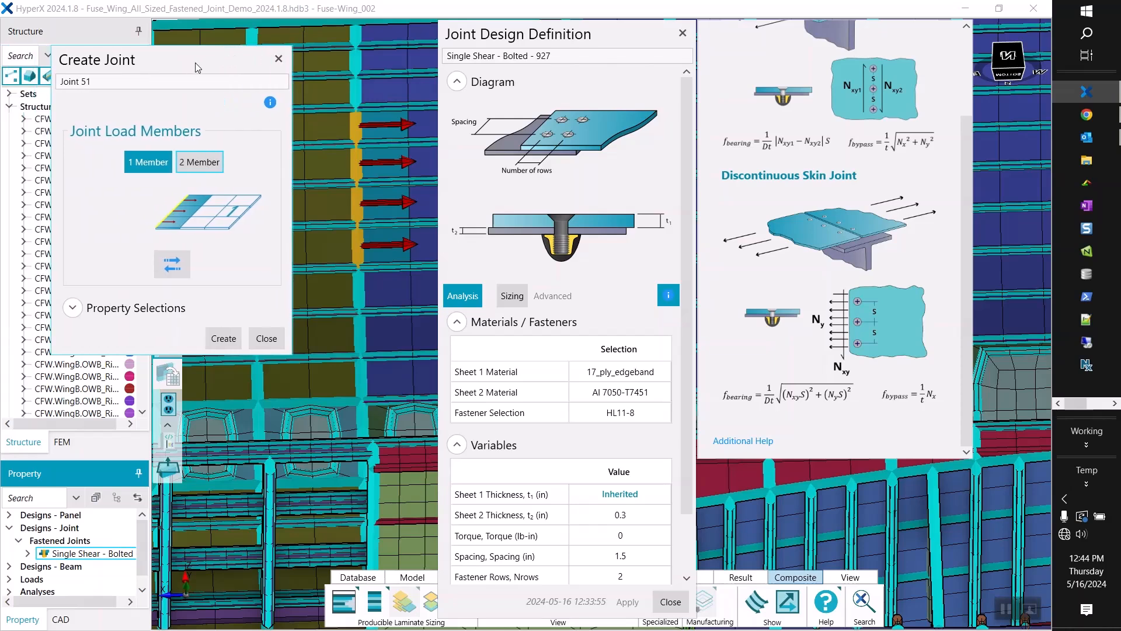
left_click(682, 33)
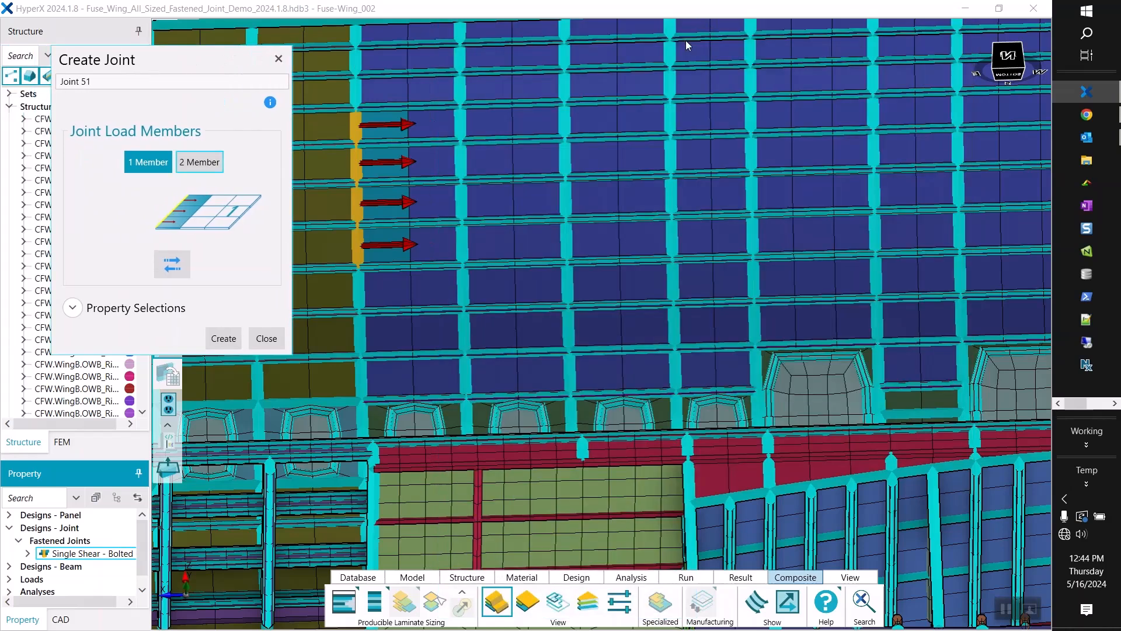
left_click_drag(210, 65, 685, 80)
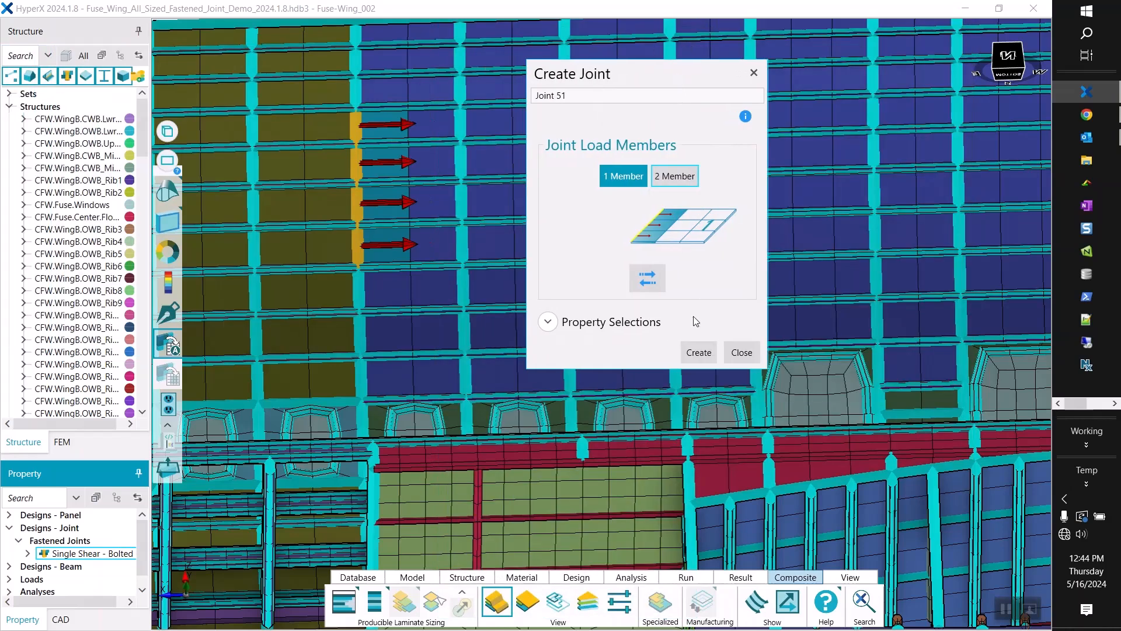
left_click(700, 352)
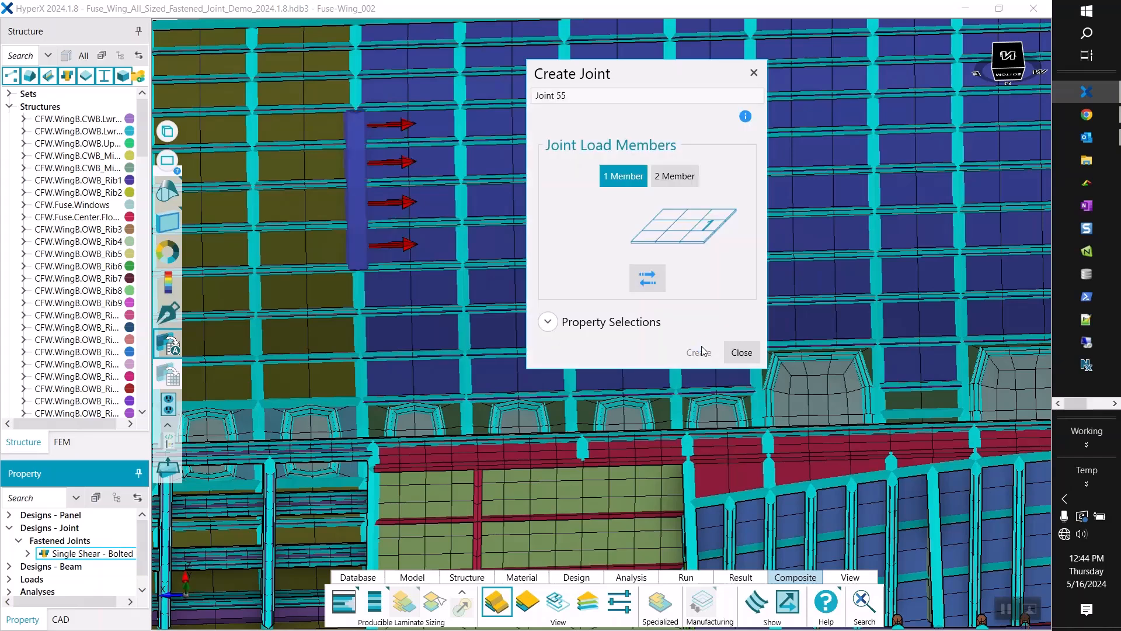
Switch the pick filter to Structure and pick individual segments of the new joint to inspect how it is divided
scroll(354, 154, "up", 1)
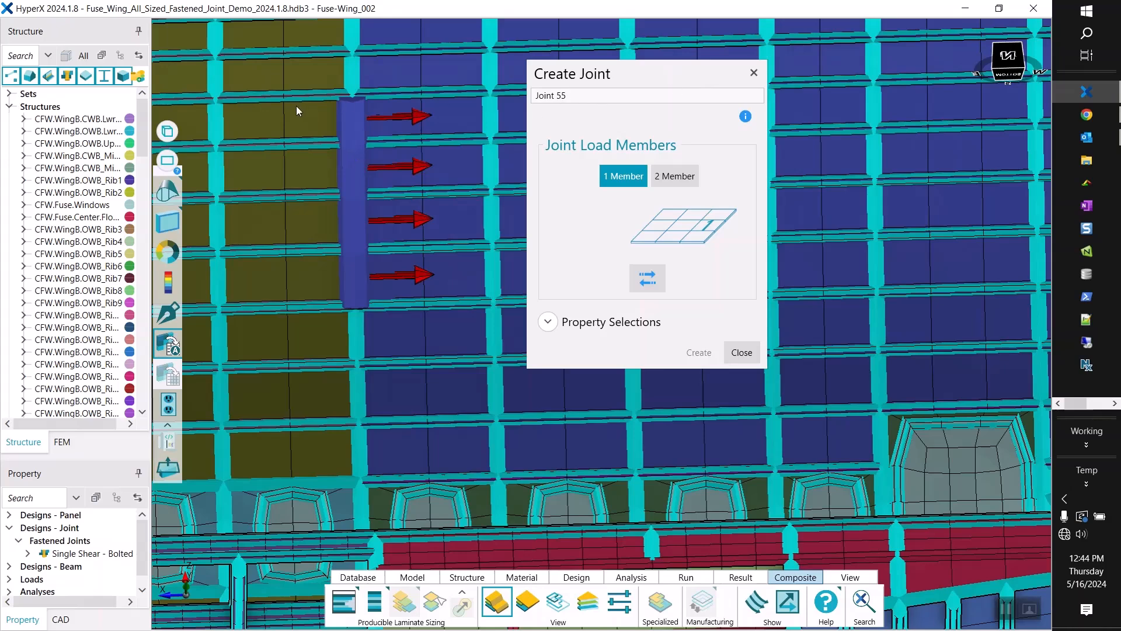
left_click(176, 131)
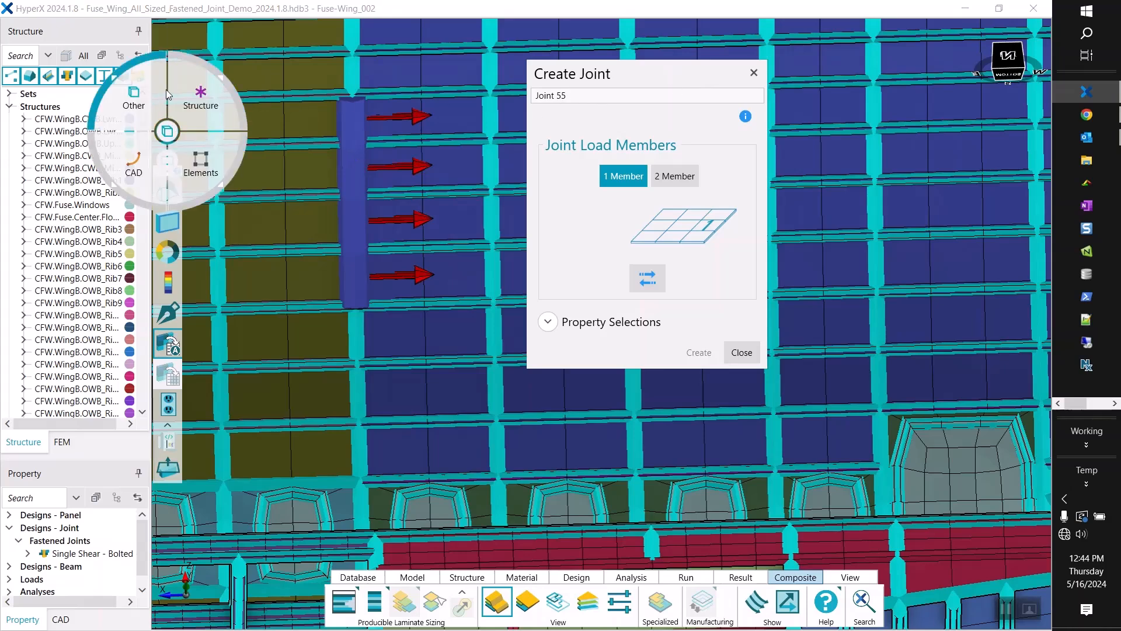
left_click(199, 93)
left_click(356, 190)
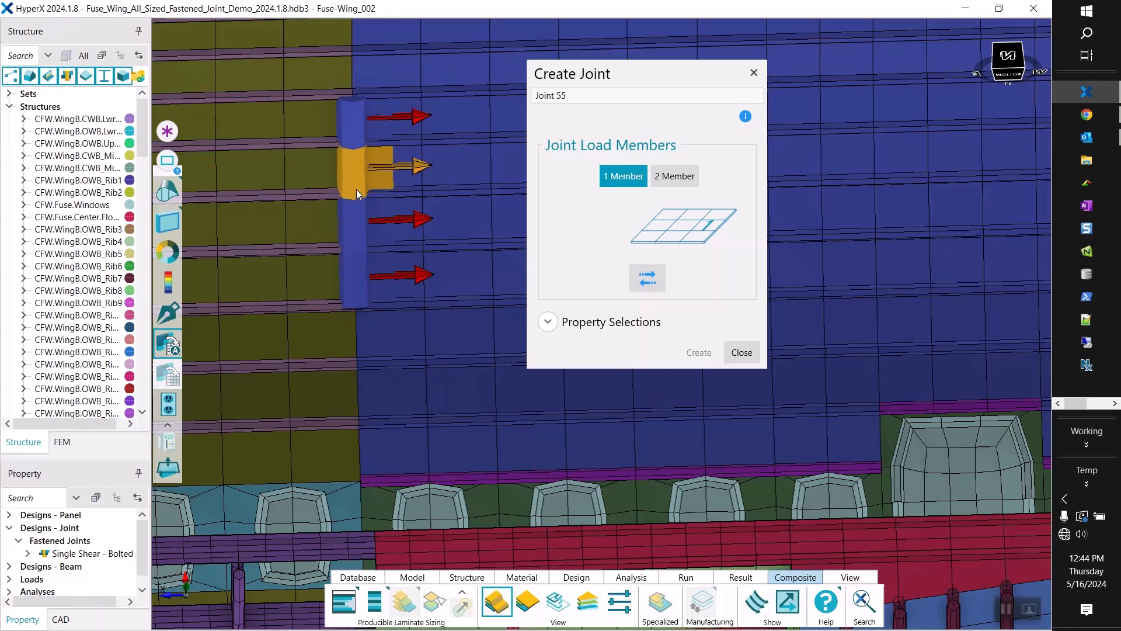
left_click(358, 222)
left_click(359, 276)
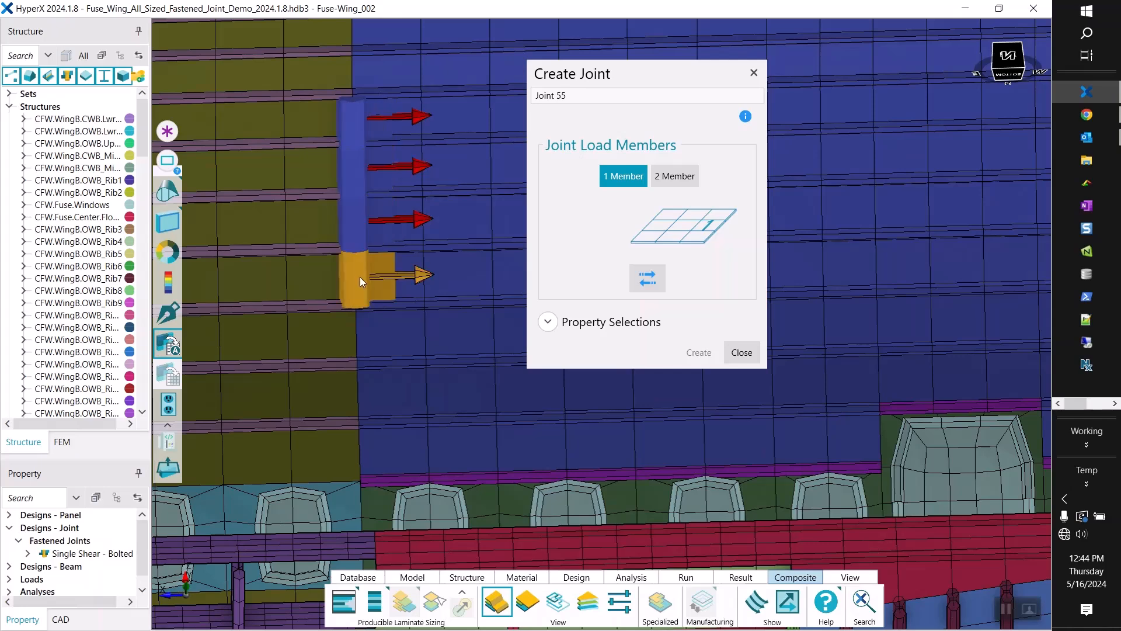
mouse_move(359, 277)
middle_mouse_down()
mouse_move(311, 244)
mouse_move(308, 265)
mouse_move(349, 264)
middle_mouse_up()
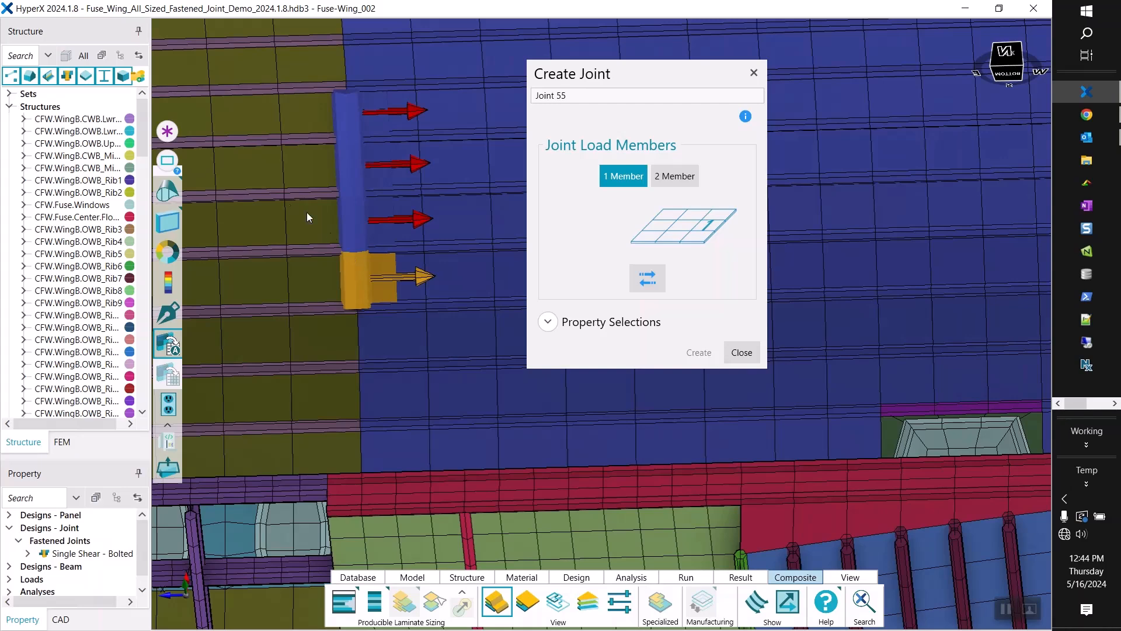
Switch the pick filter from Structure to Other and select the four edge segments between the olive and blue skins
left_click(168, 160)
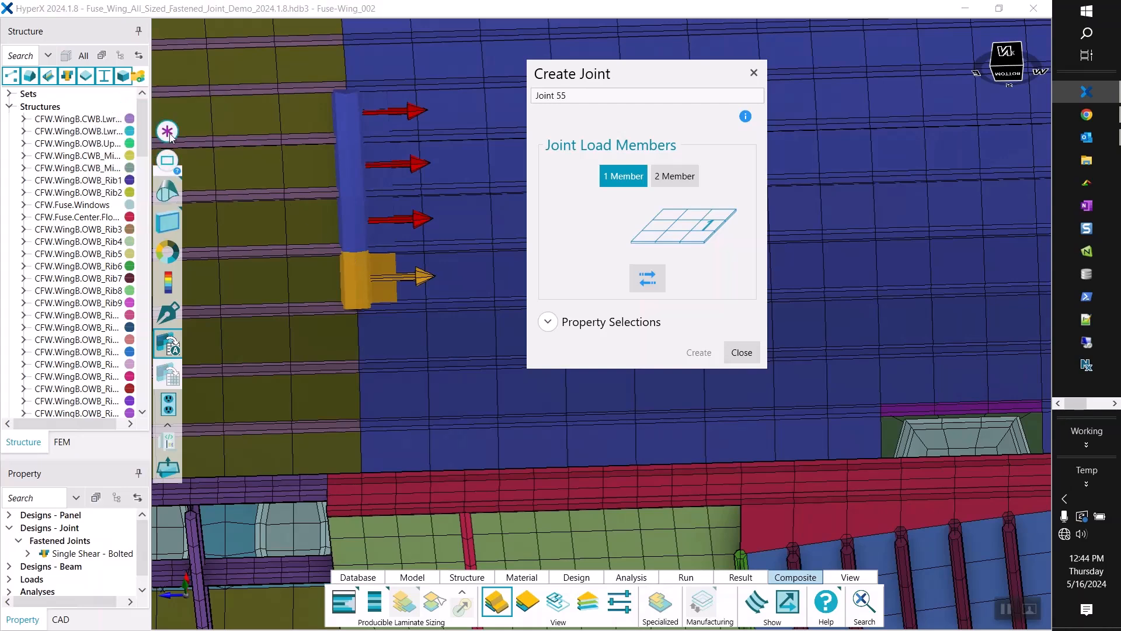
left_click(167, 131)
left_click(147, 95)
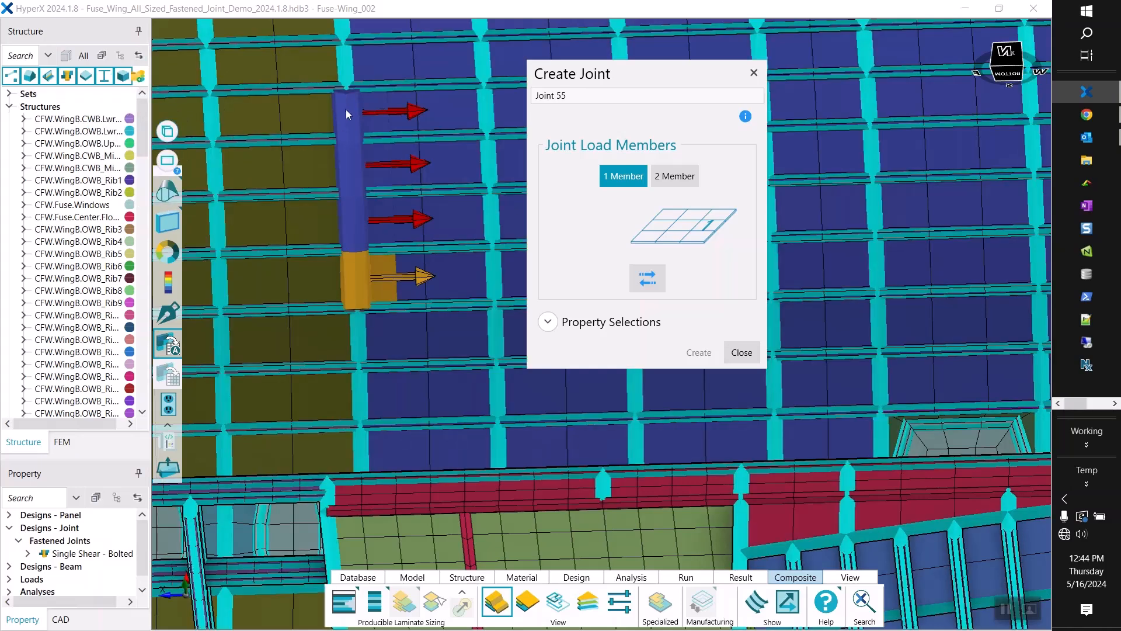
left_click(363, 132)
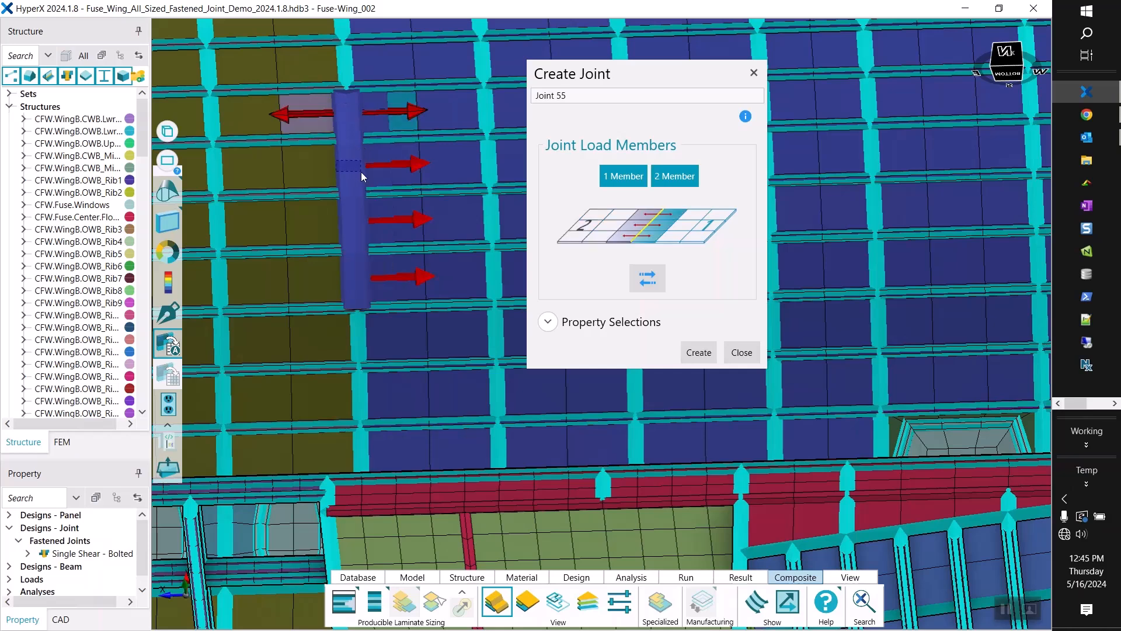
left_click(363, 230)
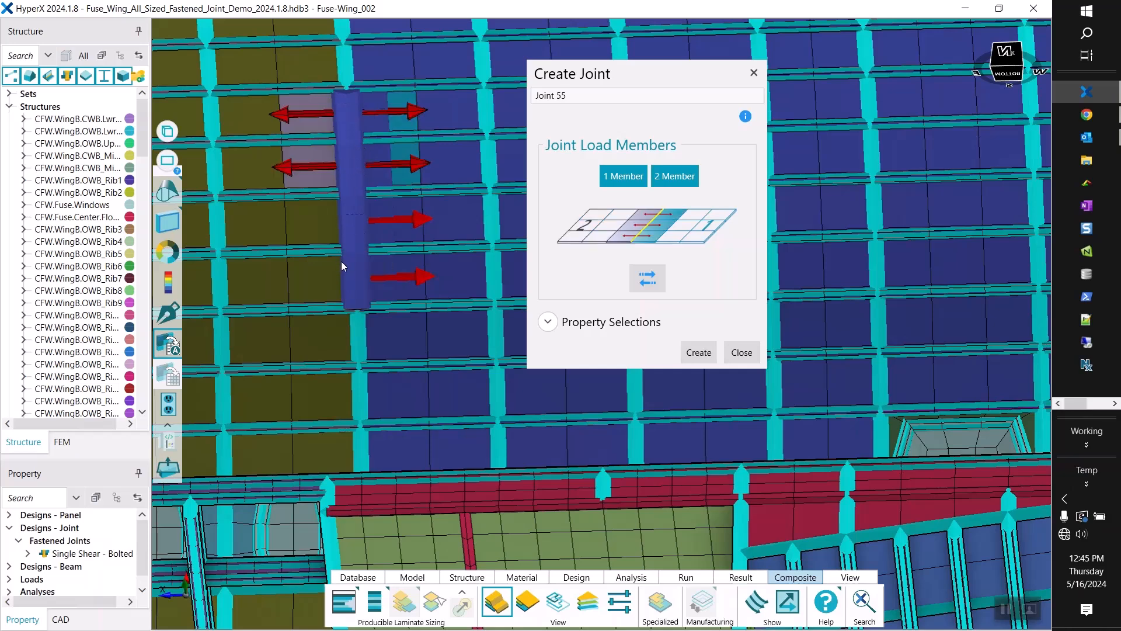
left_click(364, 285)
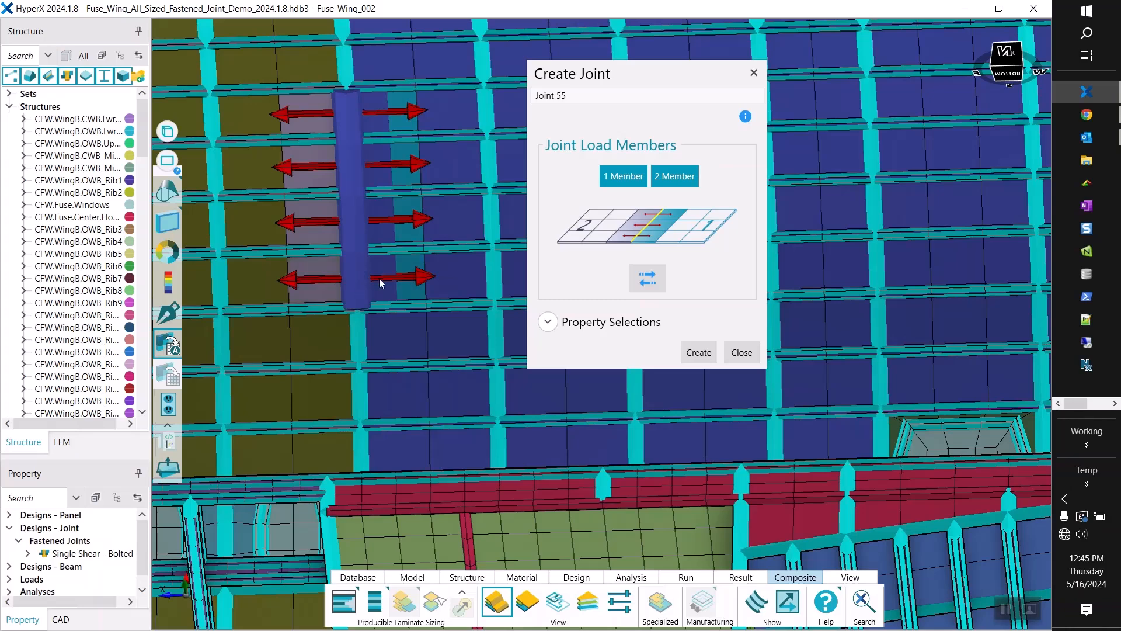
Limit the joint to one load member, flip it to the olive skin side, and create it along the four segments
left_click(670, 178)
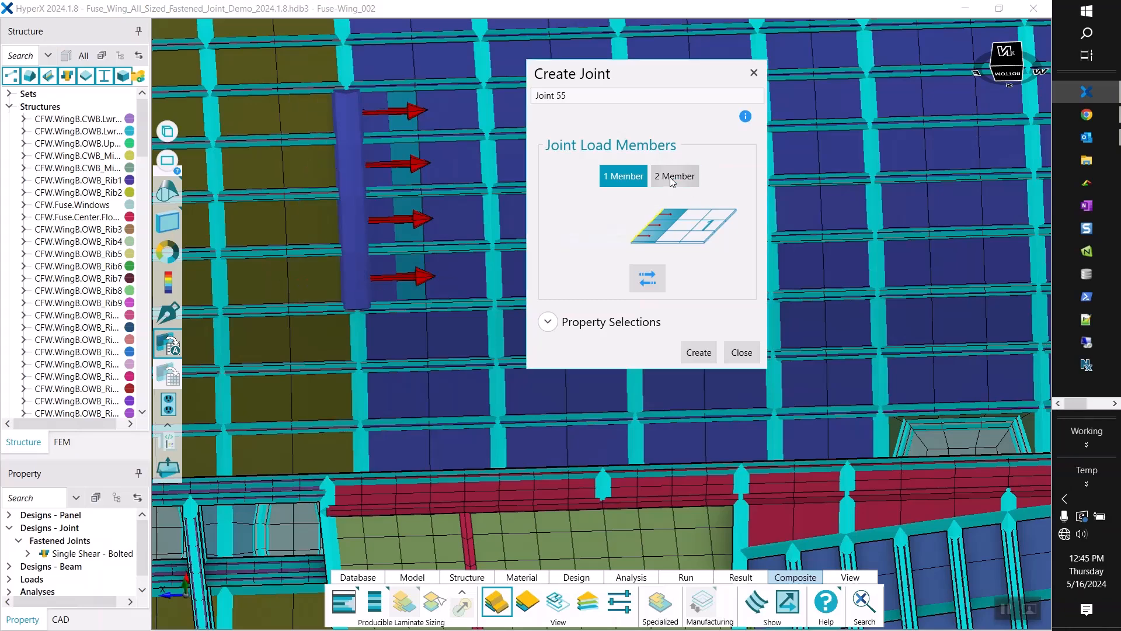
left_click(656, 277)
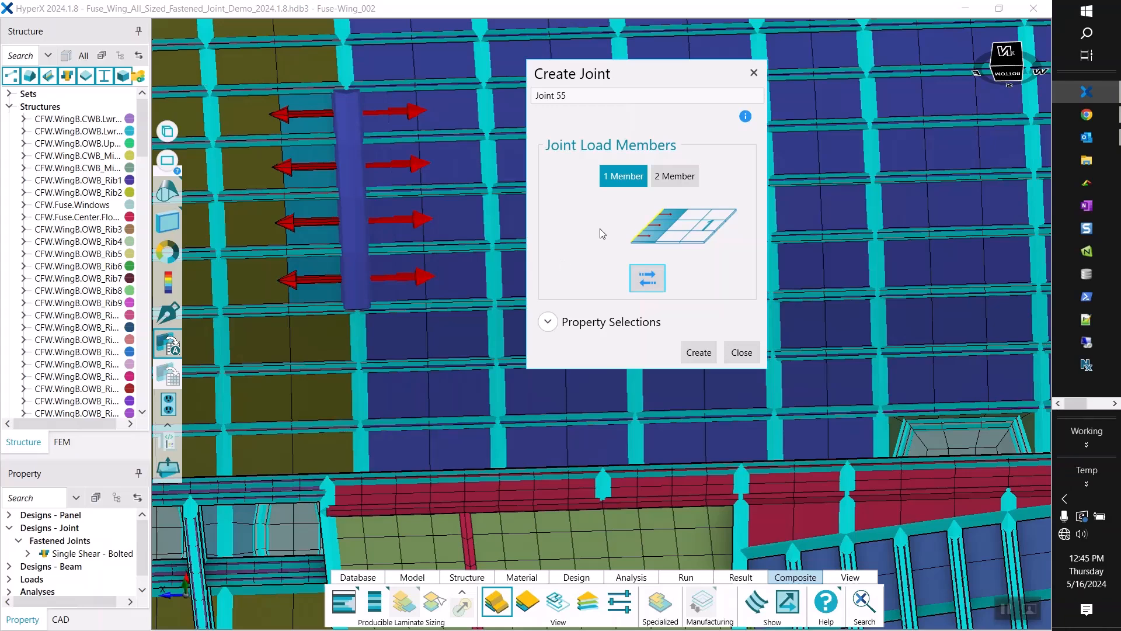
left_click(698, 353)
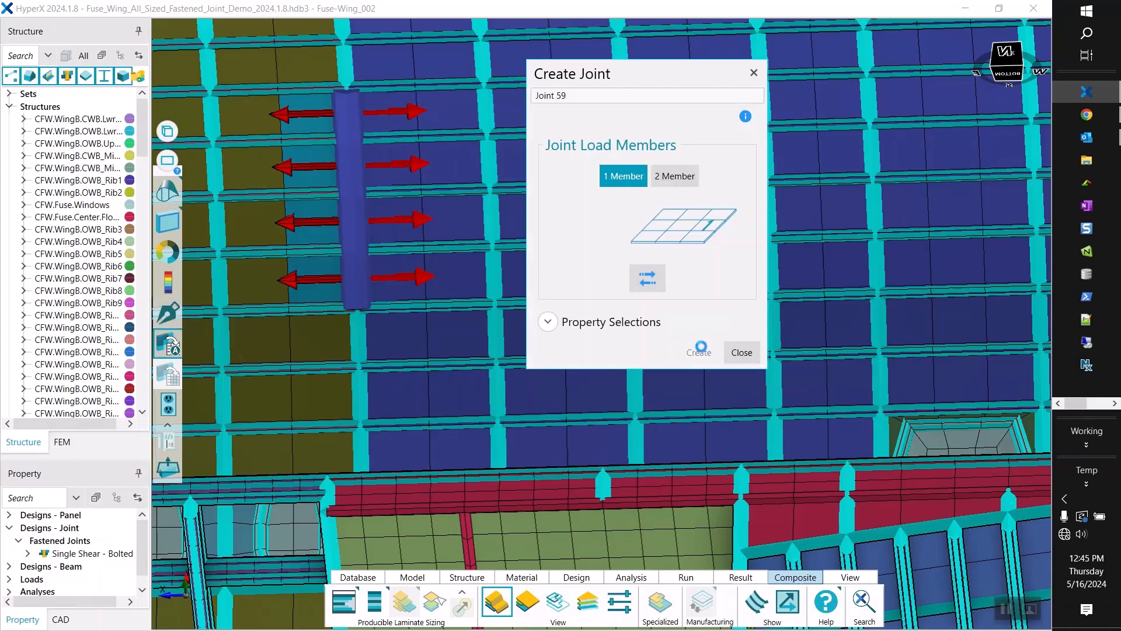
left_click(739, 352)
mouse_move(358, 268)
left_mouse_down()
mouse_move(350, 257)
mouse_move(370, 230)
mouse_move(340, 265)
left_mouse_up()
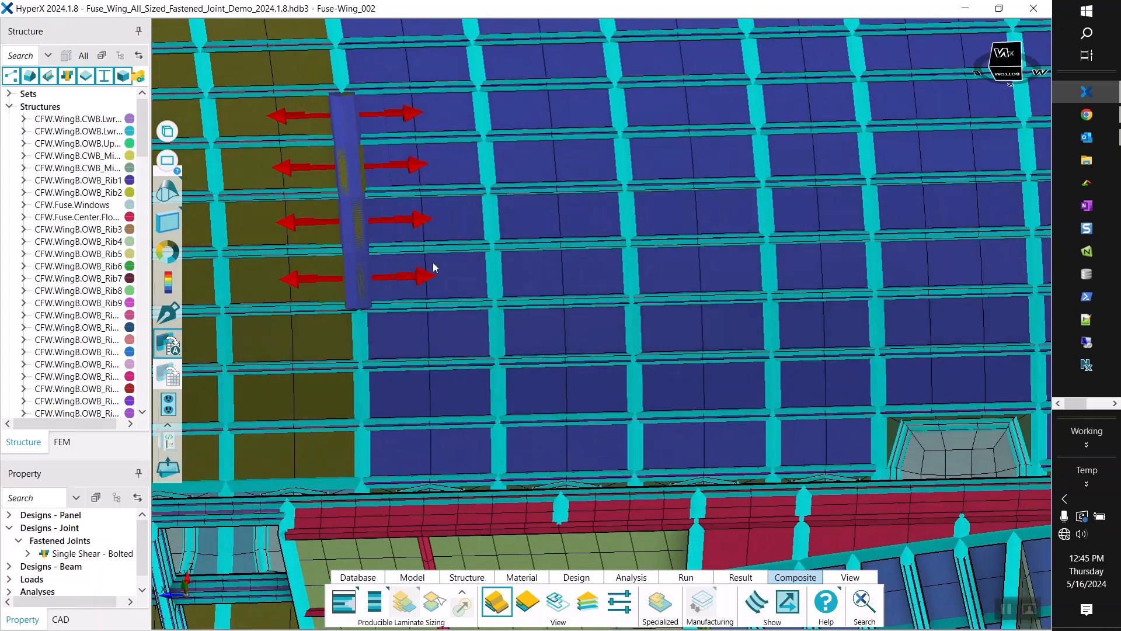
left_click(169, 132)
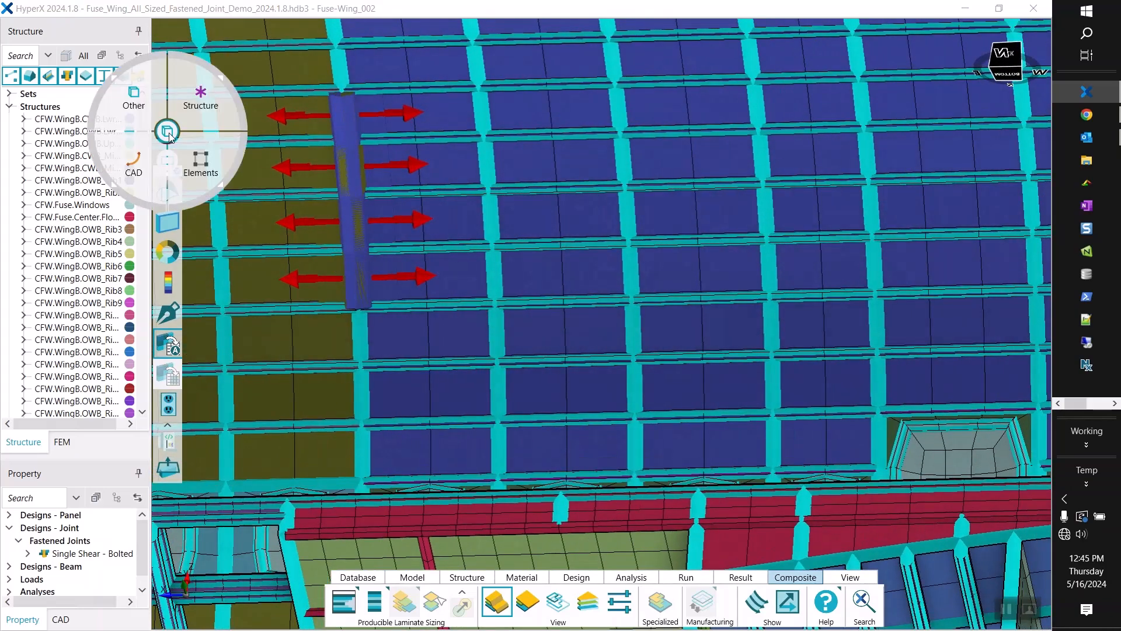
left_click(169, 133)
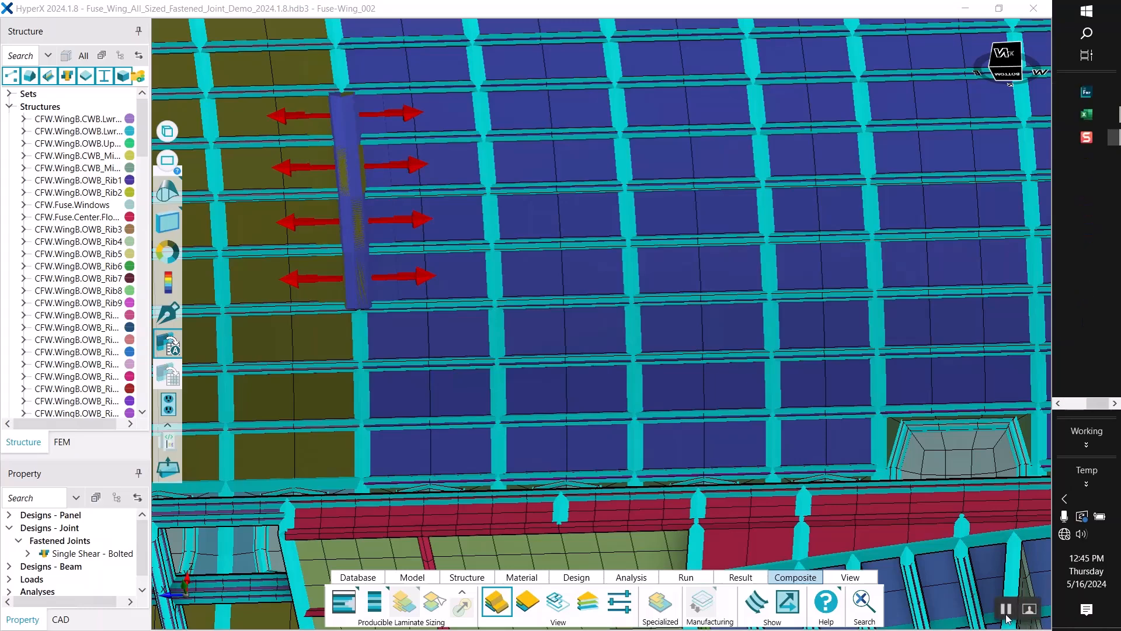
left_click(1005, 609)
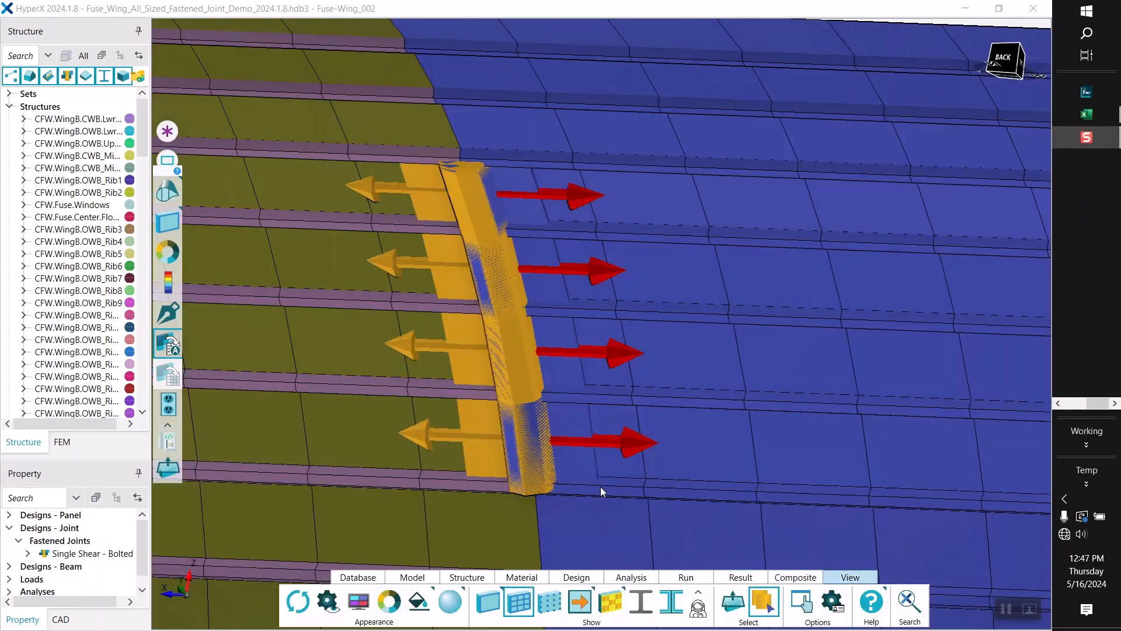
Select the four blue-side and four olive-side joint segments together to inspect the paired one-member joints
left_click_drag(600, 486, 544, 471)
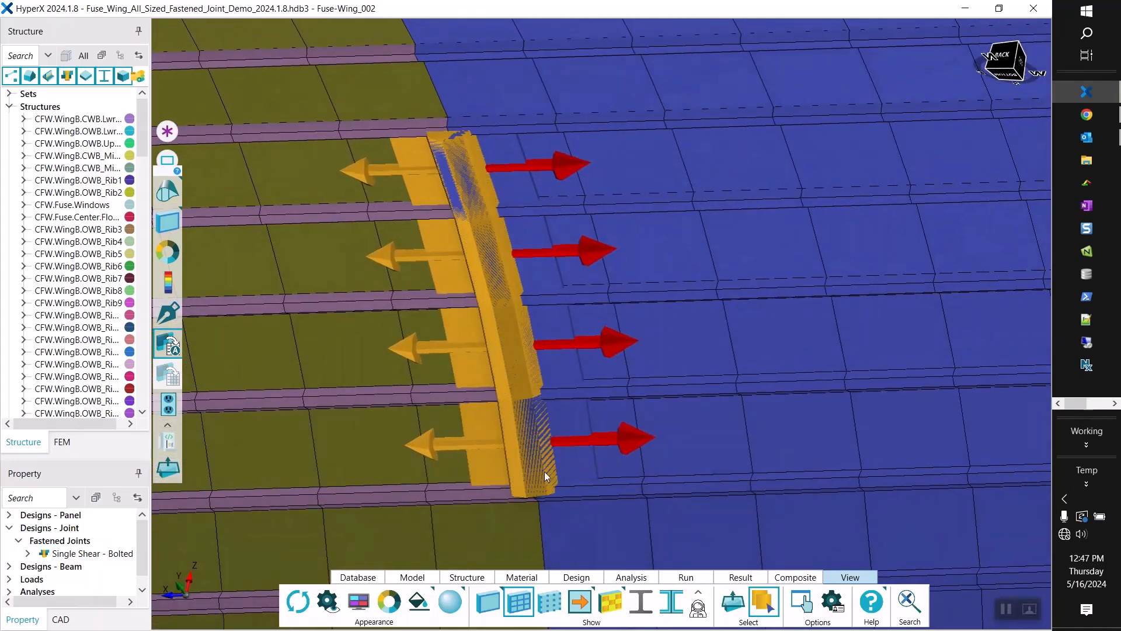
left_click(566, 411)
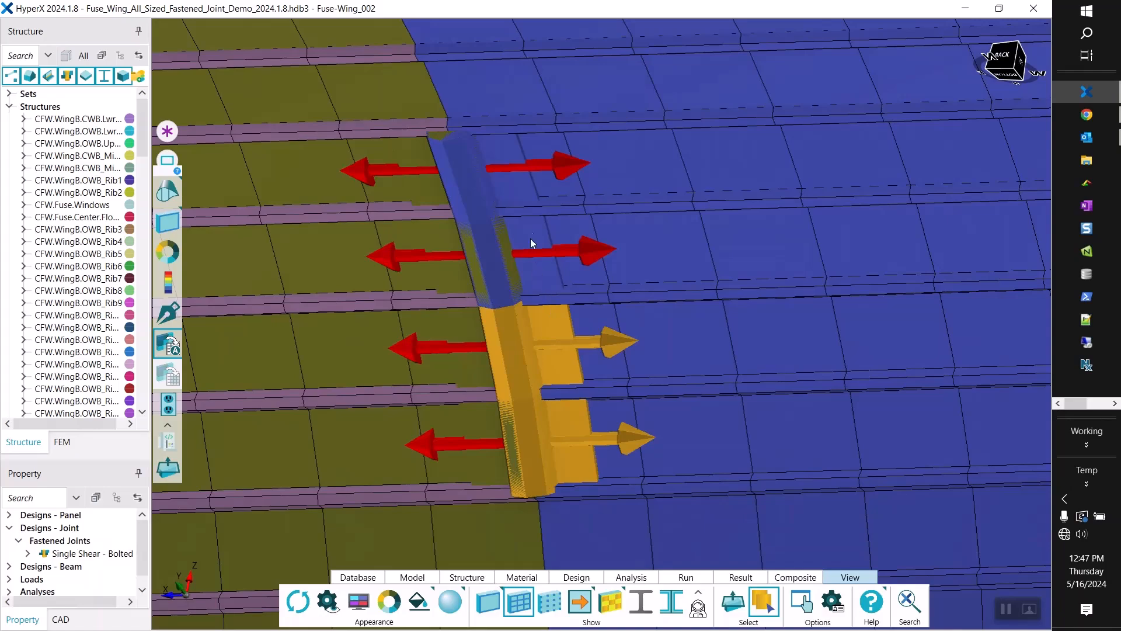
left_click(516, 185, "ctrl")
left_click_drag(508, 213, 509, 250)
left_click(440, 185, "ctrl")
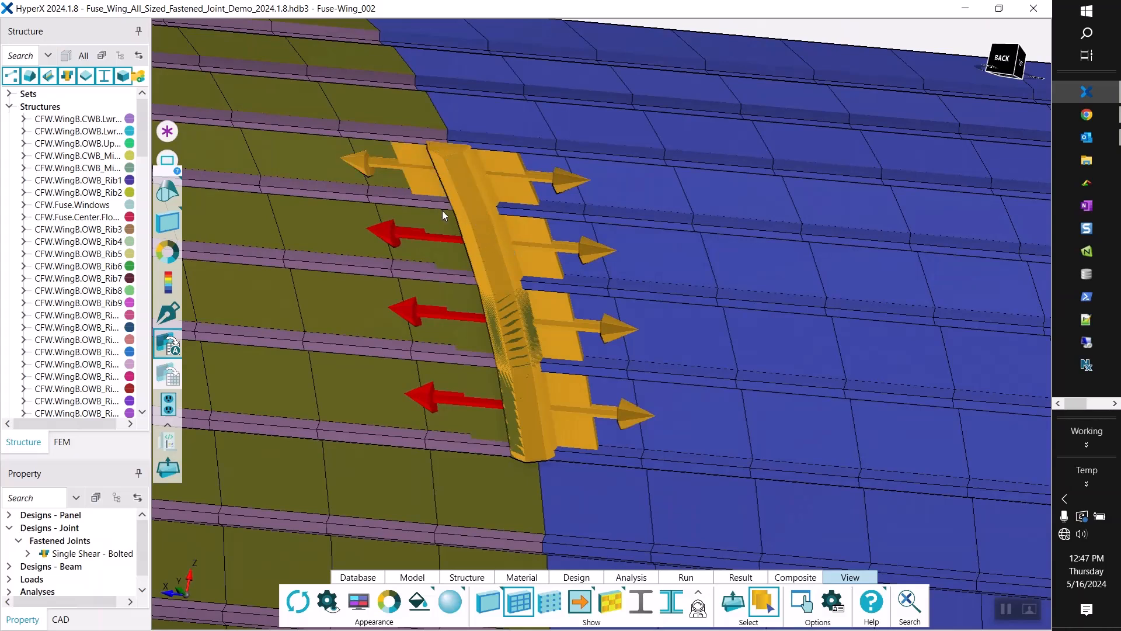
left_click(443, 247, "ctrl")
left_click(464, 293, "ctrl")
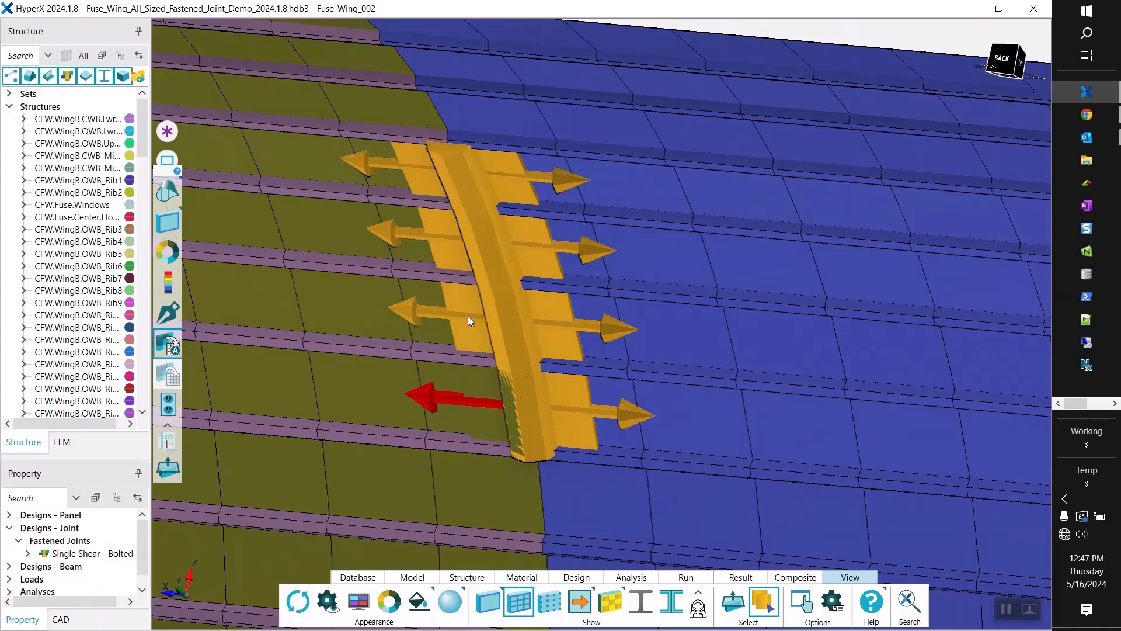
left_click(485, 387, "ctrl")
mouse_move(587, 415)
middle_mouse_down()
mouse_move(555, 420)
mouse_move(580, 354)
mouse_move(571, 408)
mouse_move(585, 416)
middle_mouse_up()
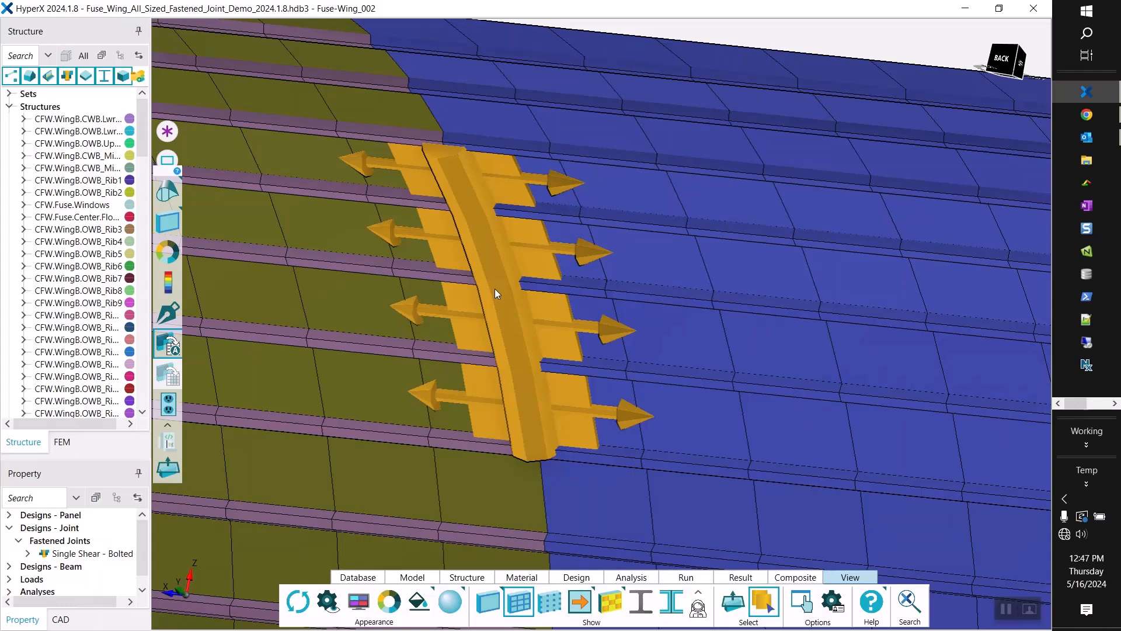
mouse_move(467, 246)
middle_mouse_down()
mouse_move(511, 215)
mouse_move(457, 243)
middle_mouse_up()
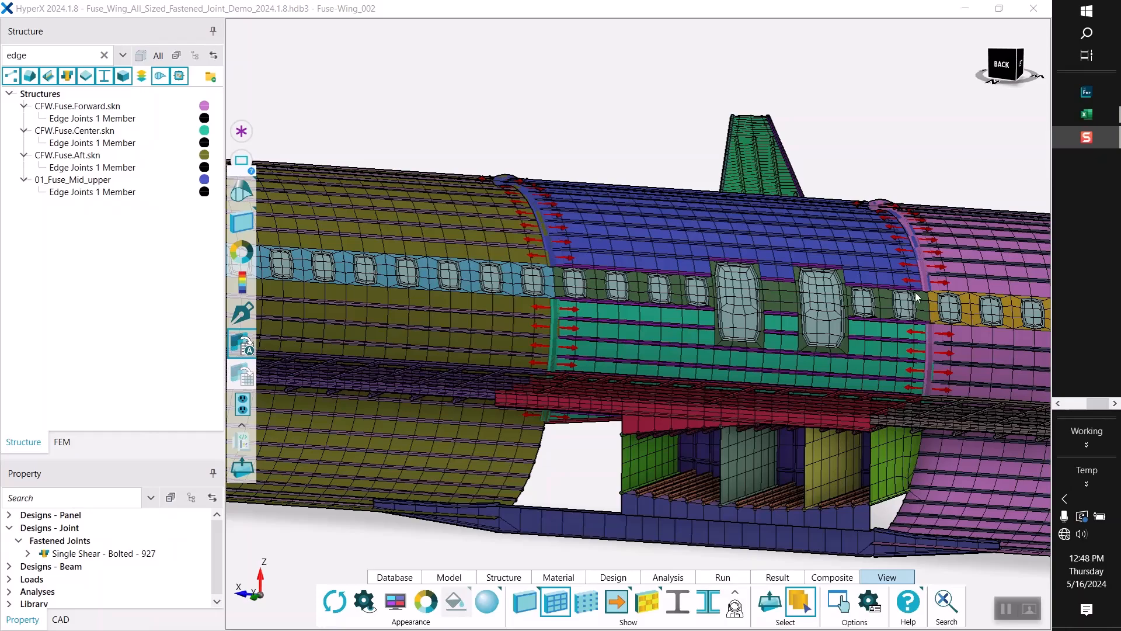
Examine the one-member edge joints around the aft-to-center and center-to-forward fuselage section breaks
scroll(915, 298, "up", 2)
middle_click_drag(573, 248, 524, 205)
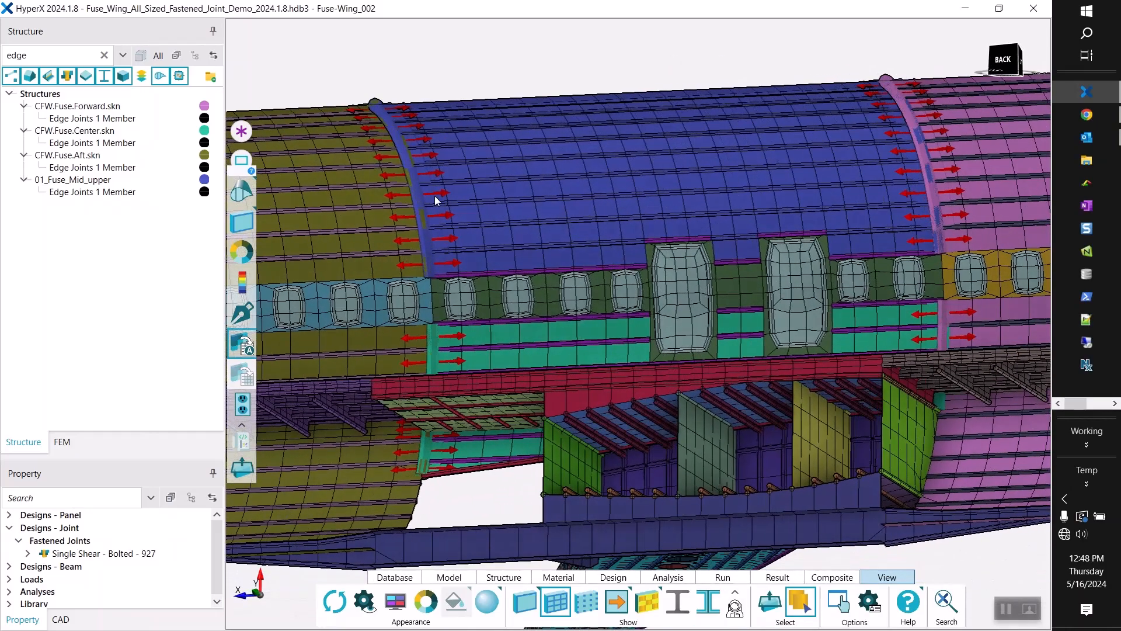
mouse_move(433, 273)
middle_mouse_down()
mouse_move(443, 280)
mouse_move(435, 293)
mouse_move(425, 272)
middle_mouse_up()
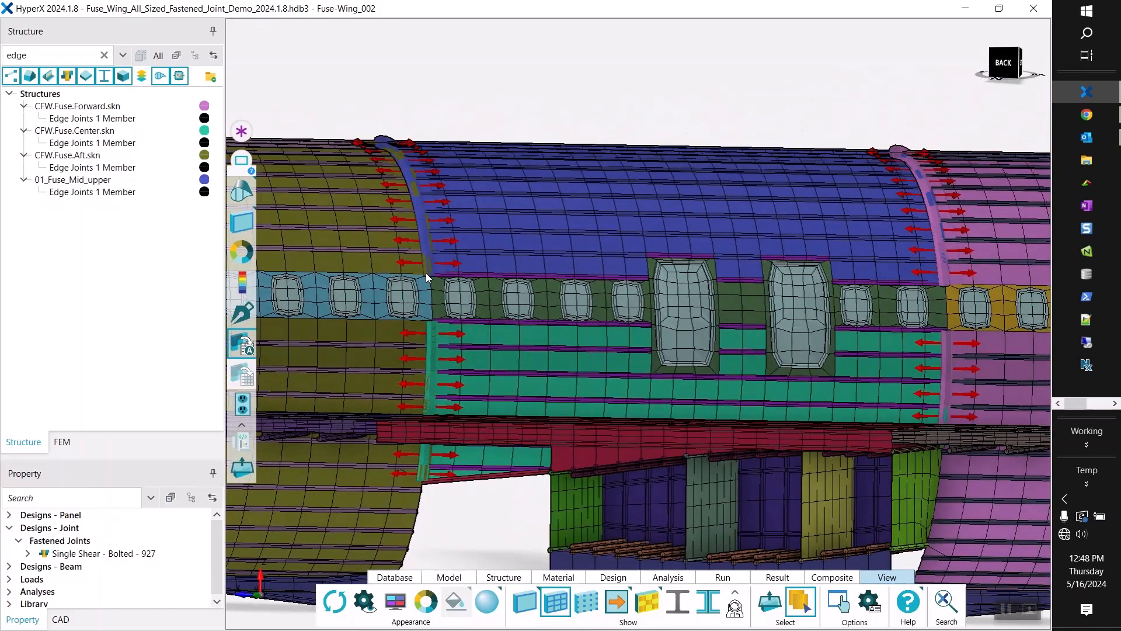
scroll(426, 273, "down", 1)
scroll(895, 346, "up", 1)
scroll(843, 291, "up", 1)
middle_click_drag(806, 275, 830, 268)
scroll(829, 267, "down", 1)
scroll(905, 278, "down", 1)
scroll(855, 281, "down", 1)
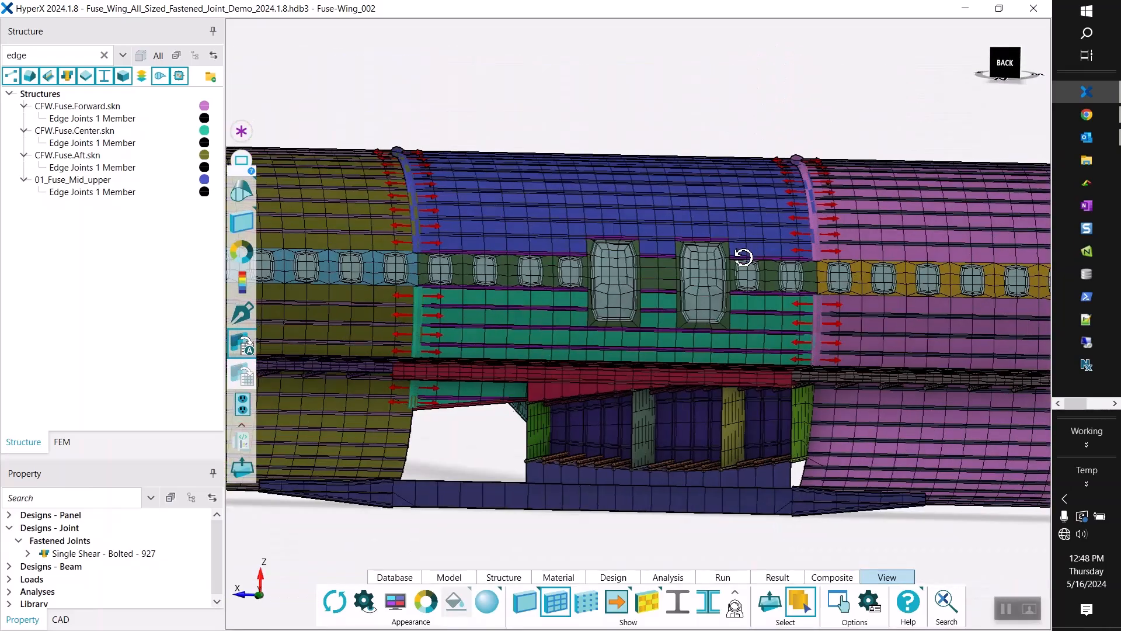
middle_click_drag(748, 254, 734, 262)
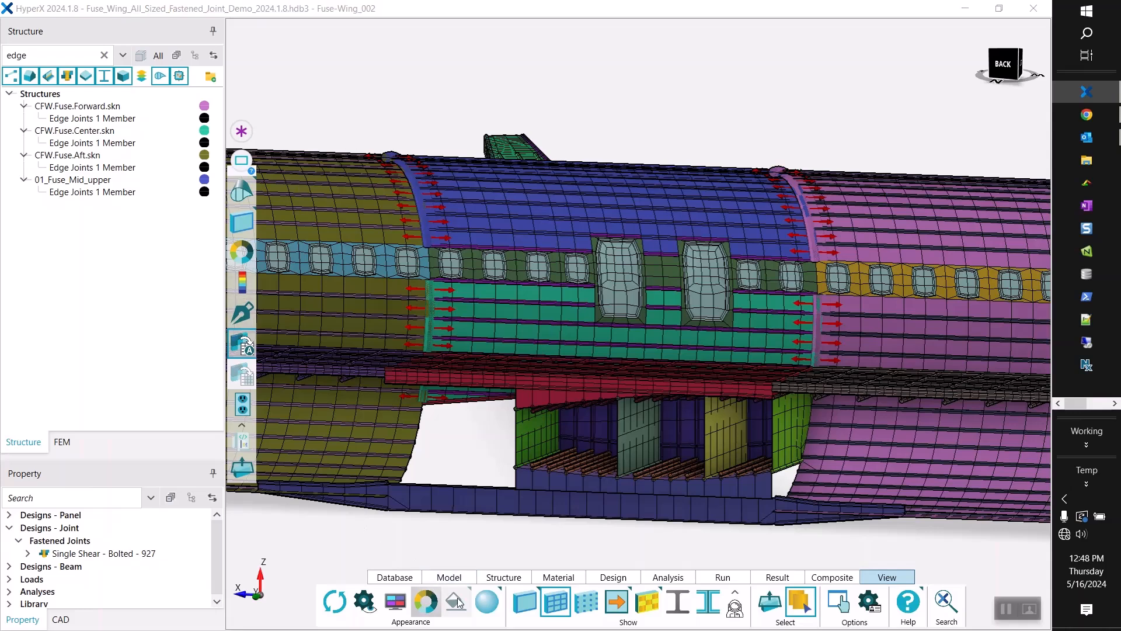
Color the model by Any, and finally by Joint only, to tell the individual fuselage joint segments apart
left_click(429, 603)
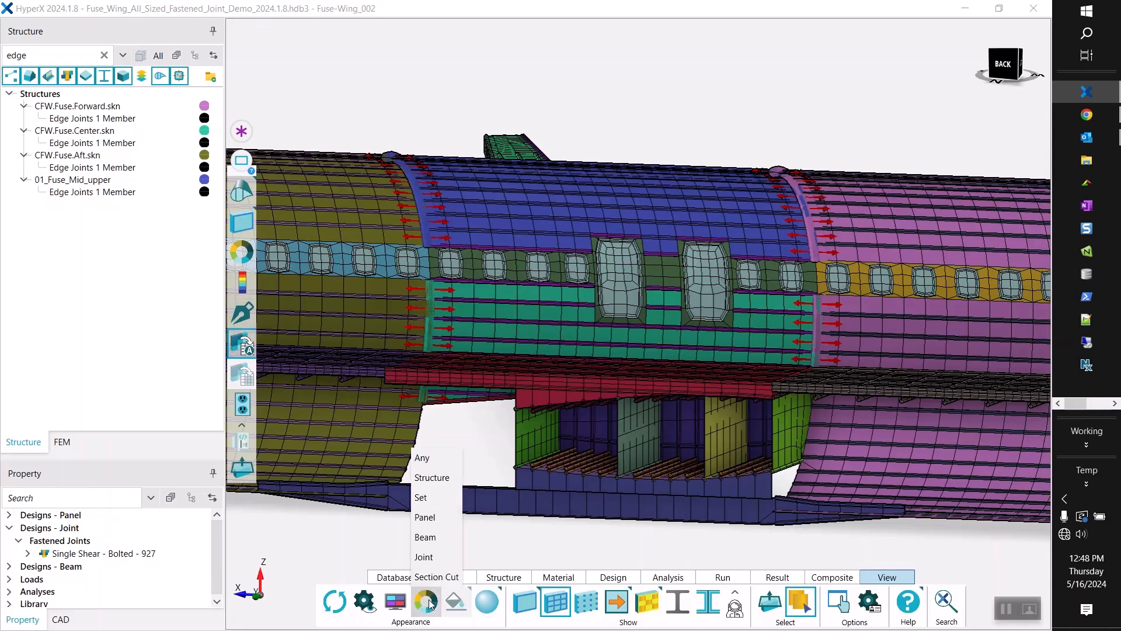
left_click(424, 458)
middle_click_drag(405, 173, 424, 153)
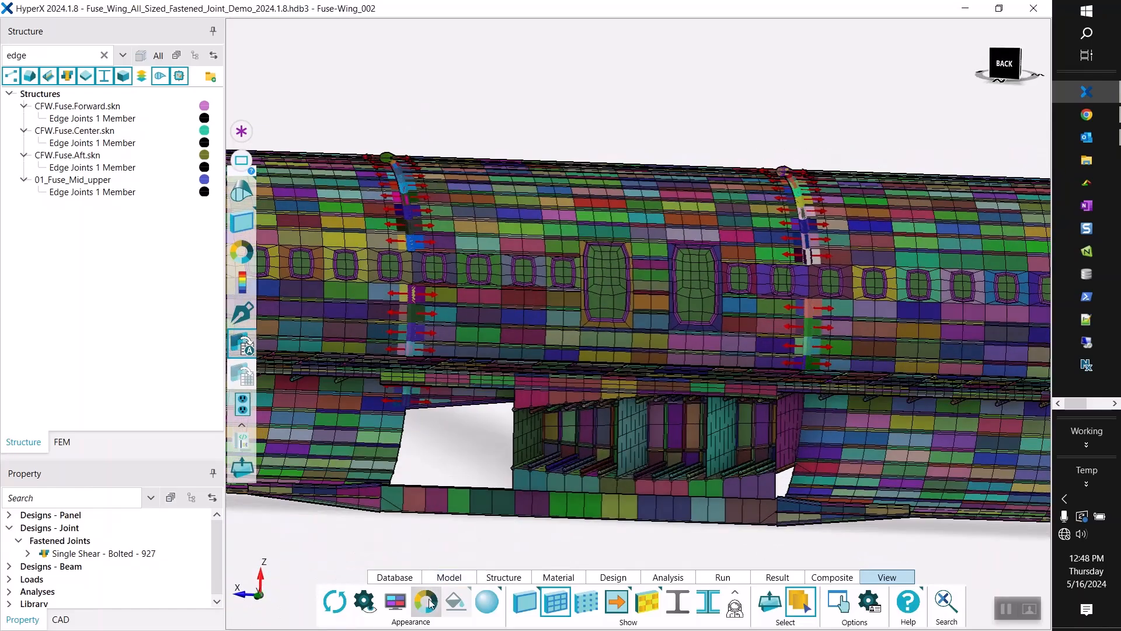
left_click(427, 600)
left_click(425, 557)
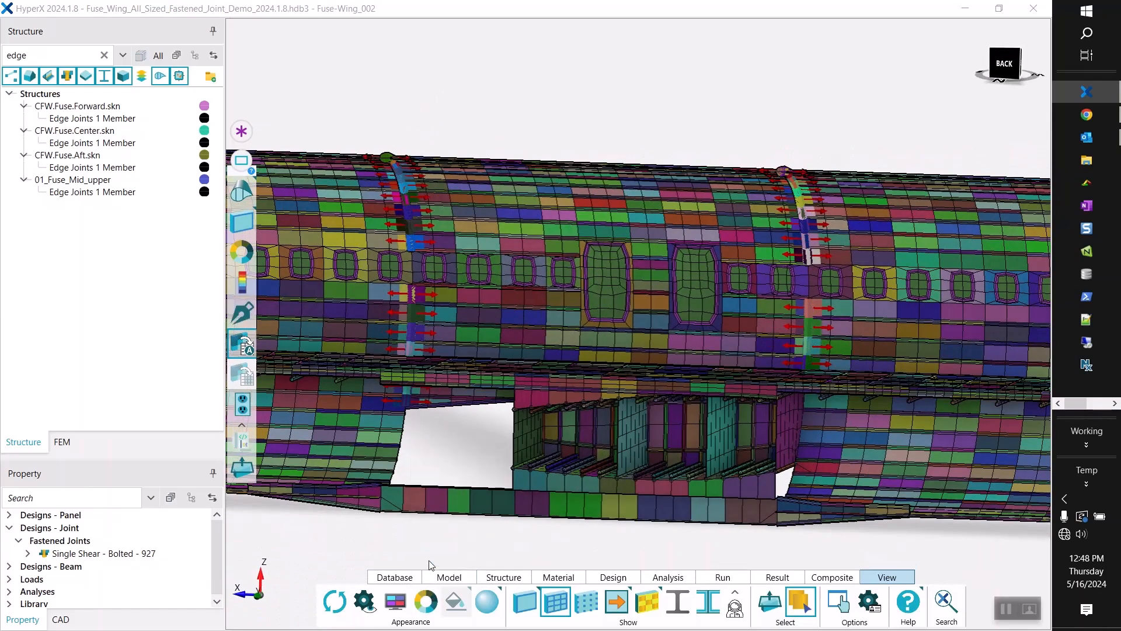
middle_click_drag(407, 326, 458, 339)
scroll(451, 362, "up", 2)
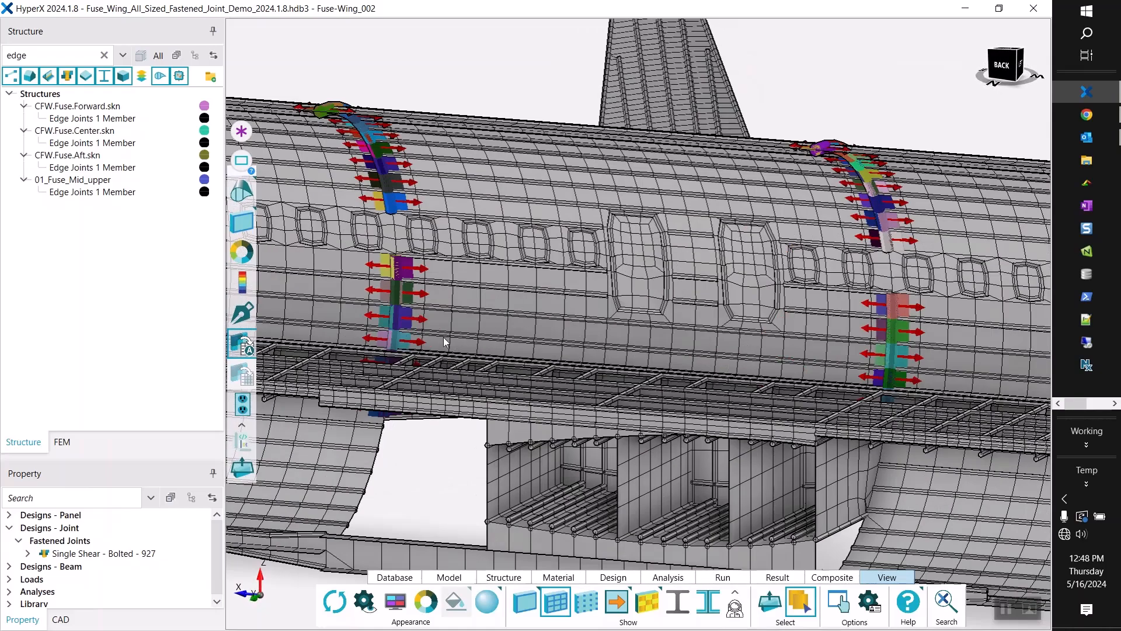
Clear the structure search and collapse the Structures branch to give the Property tree more room
left_click(104, 54)
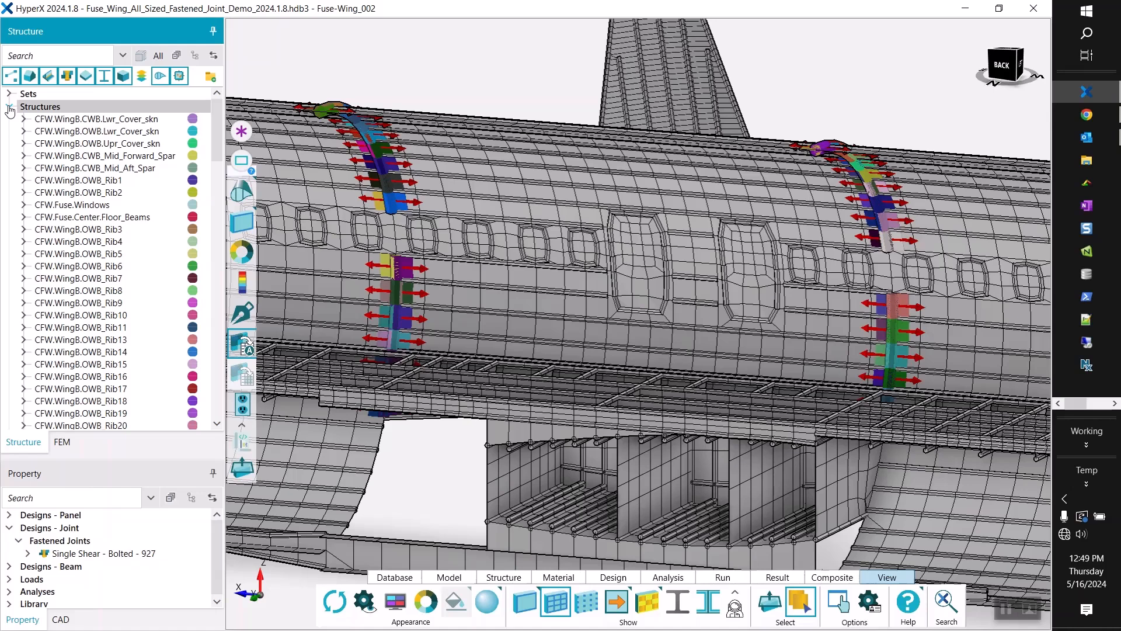
left_click(9, 107)
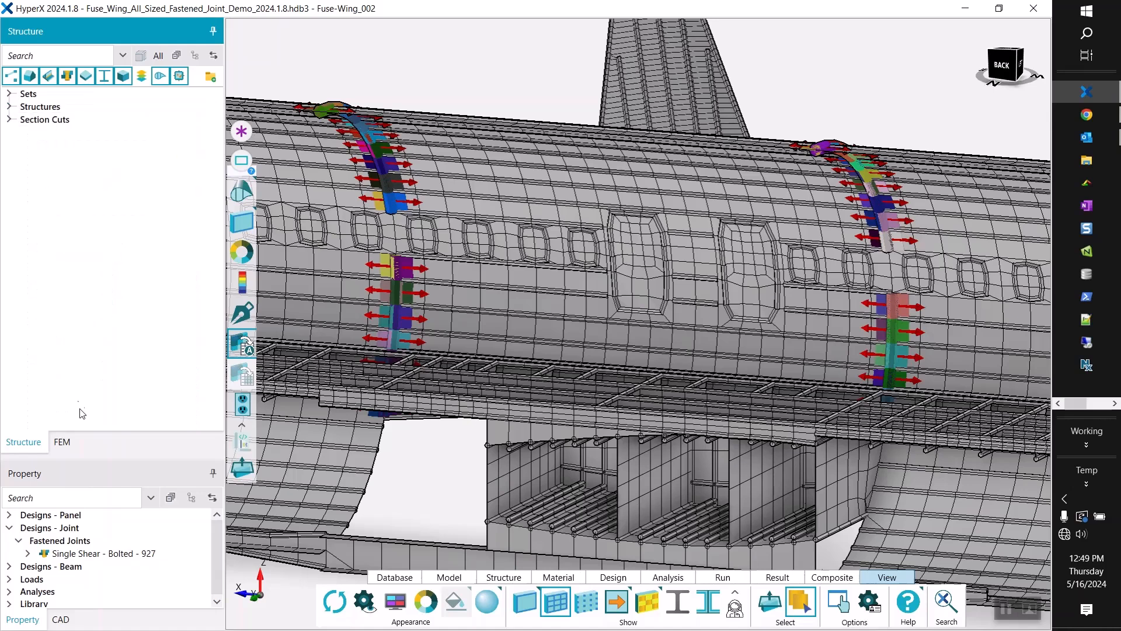
left_click(85, 461)
left_click_drag(85, 220, 83, 193)
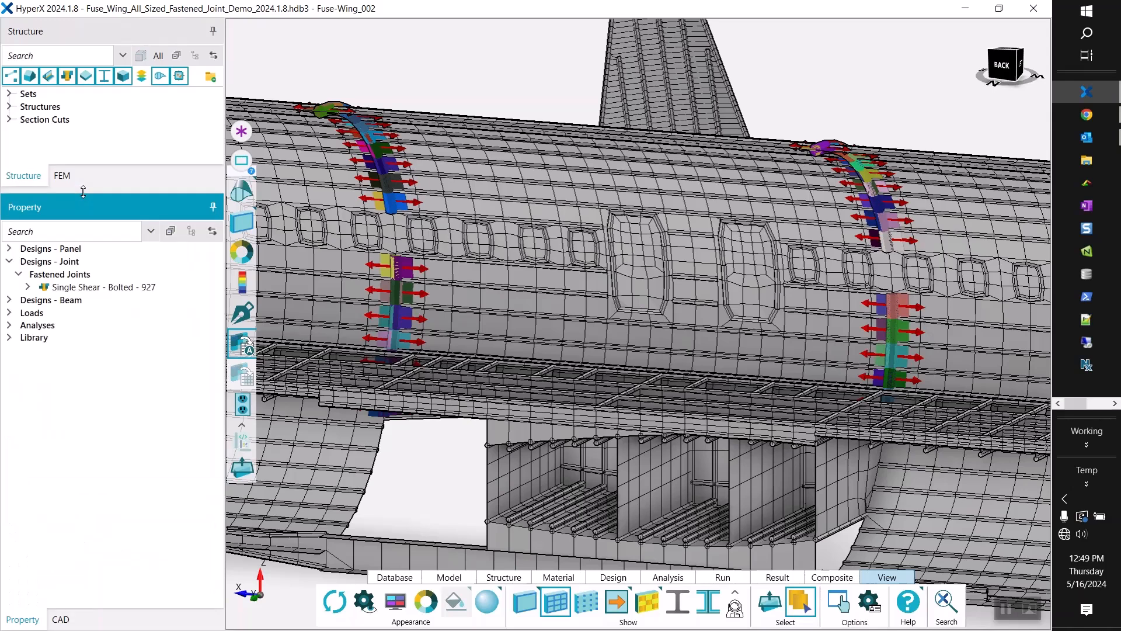
Edit the Single Shear - Bolted - 927 fastened joint design and set its Sheet 1 Material to Inherit
left_click(9, 262)
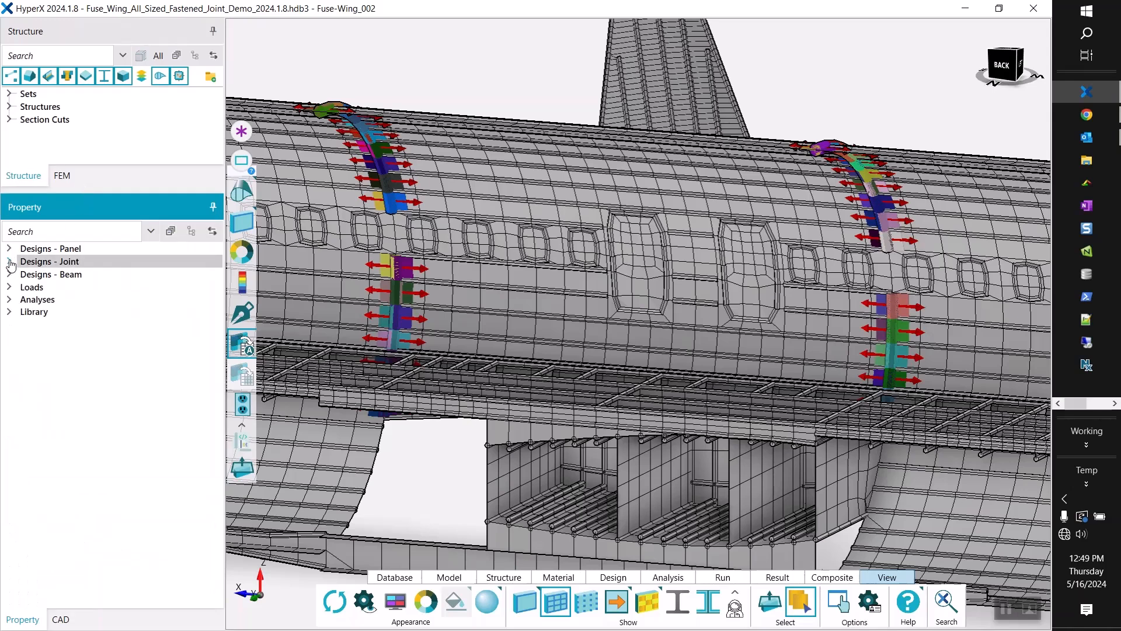
left_click(10, 262)
right_click(65, 287)
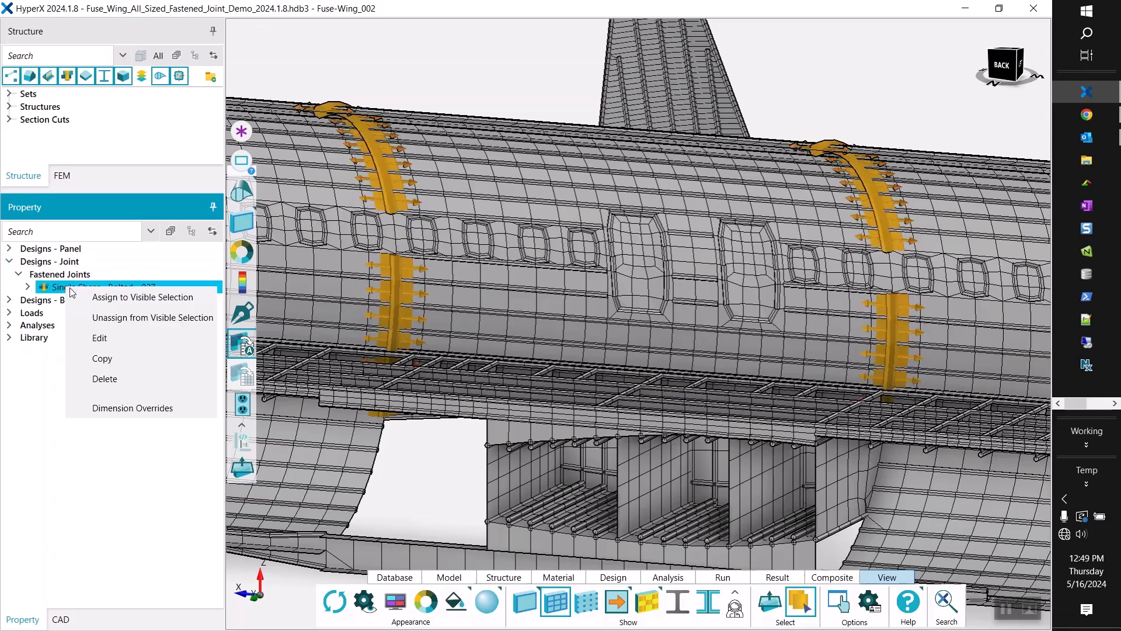
left_click(100, 337)
left_click_drag(524, 39, 418, 45)
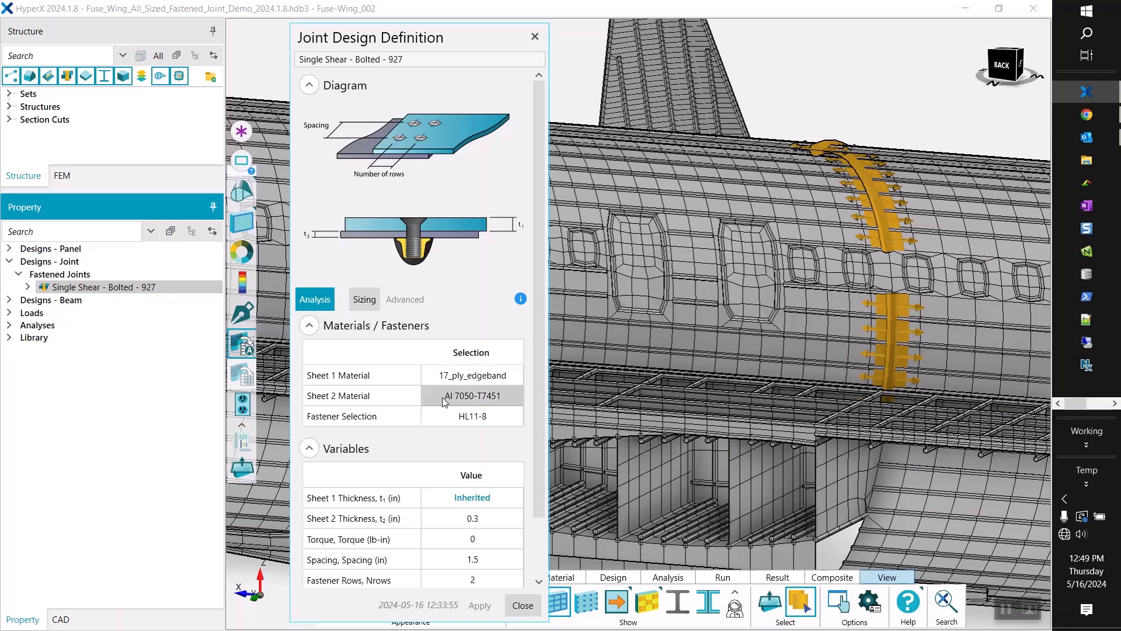
mouse_move(482, 403)
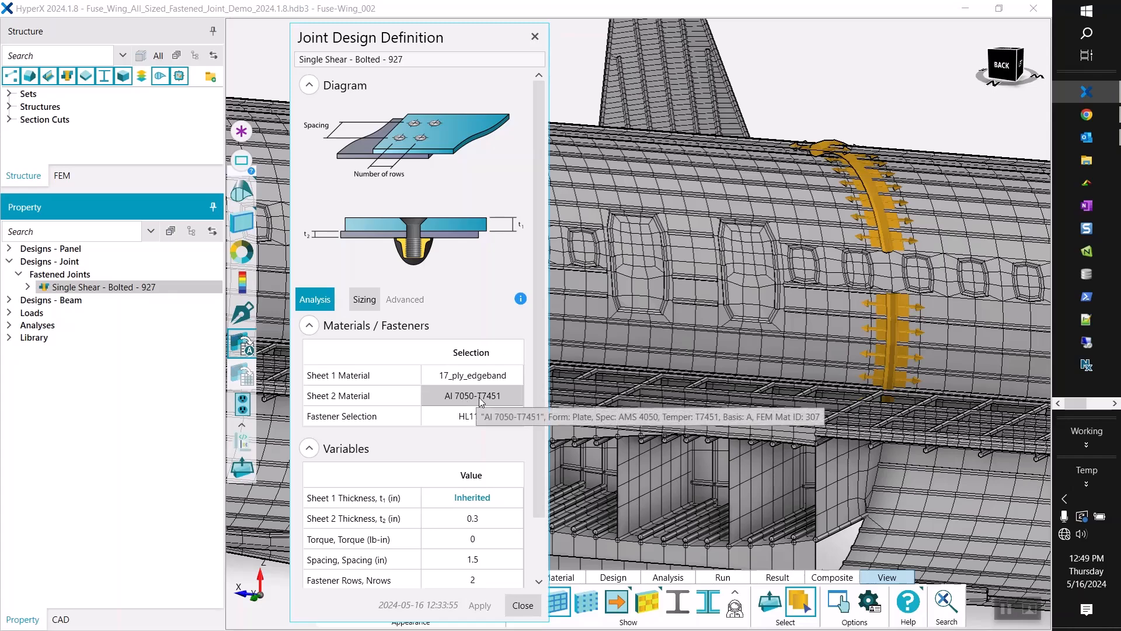
left_click(441, 379)
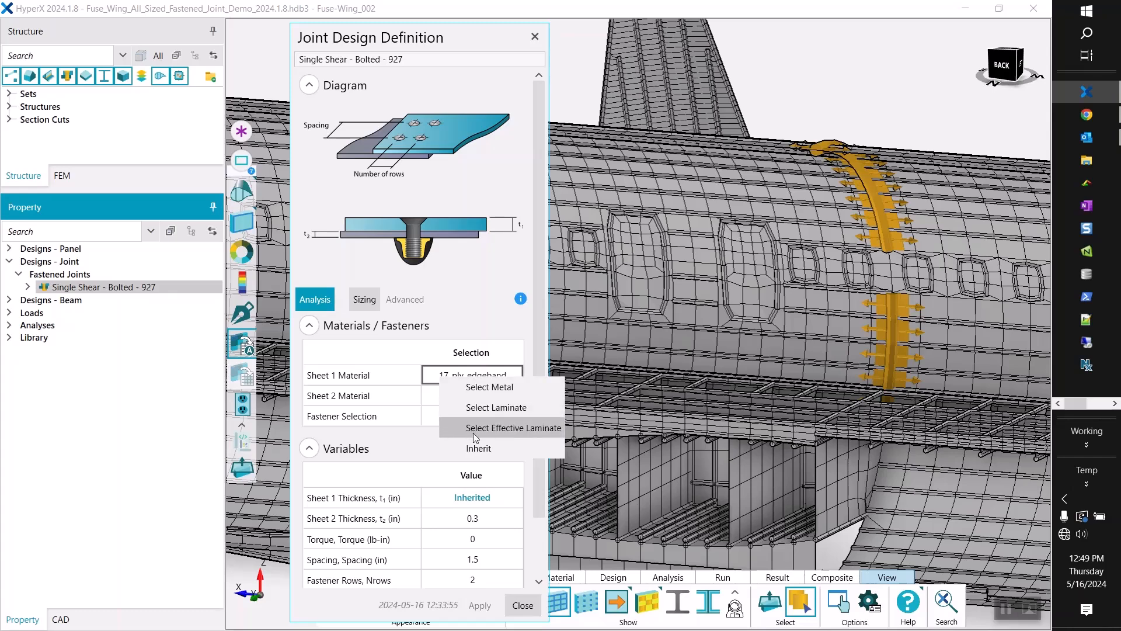
left_click(475, 449)
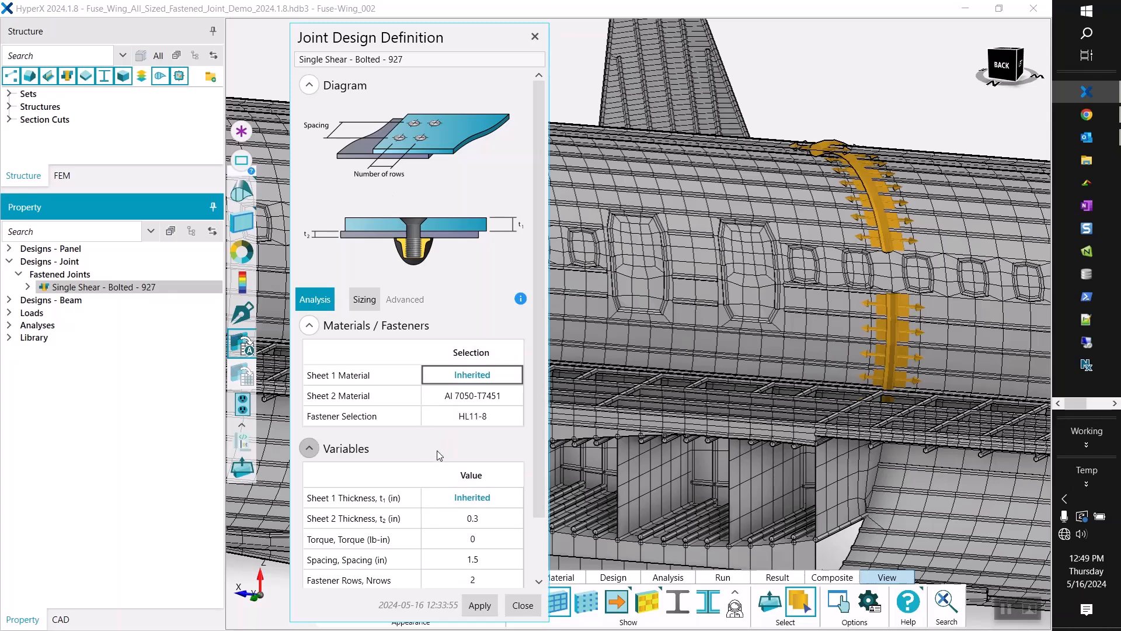
Open the fastener choices for the joint design's Fastener Selection and filter the library for HL11
left_click(453, 418)
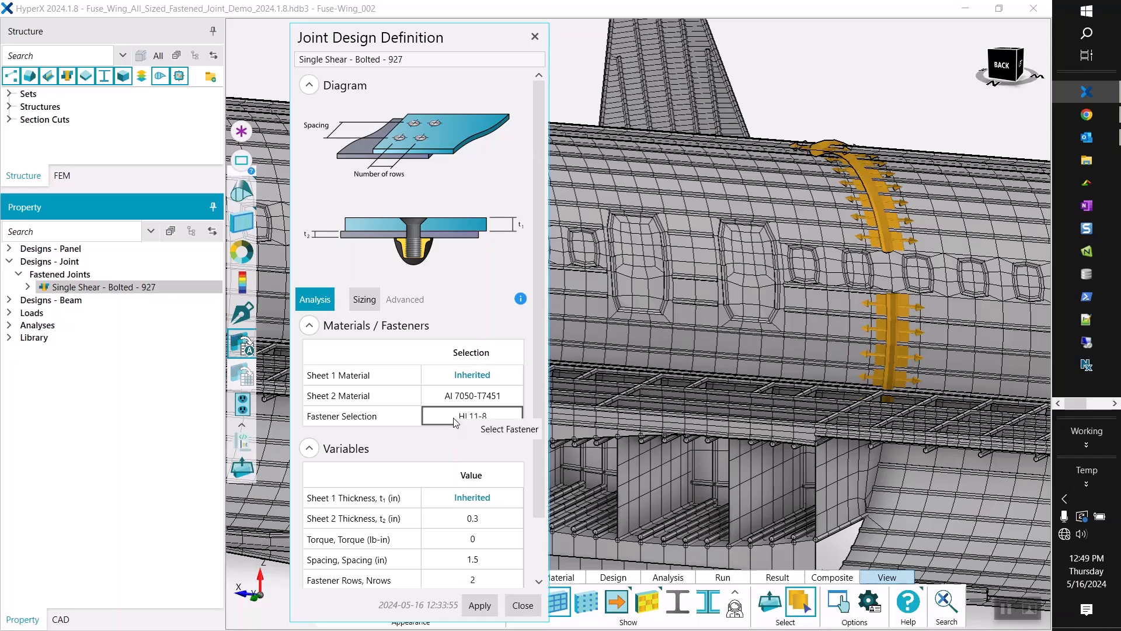
left_click(488, 430)
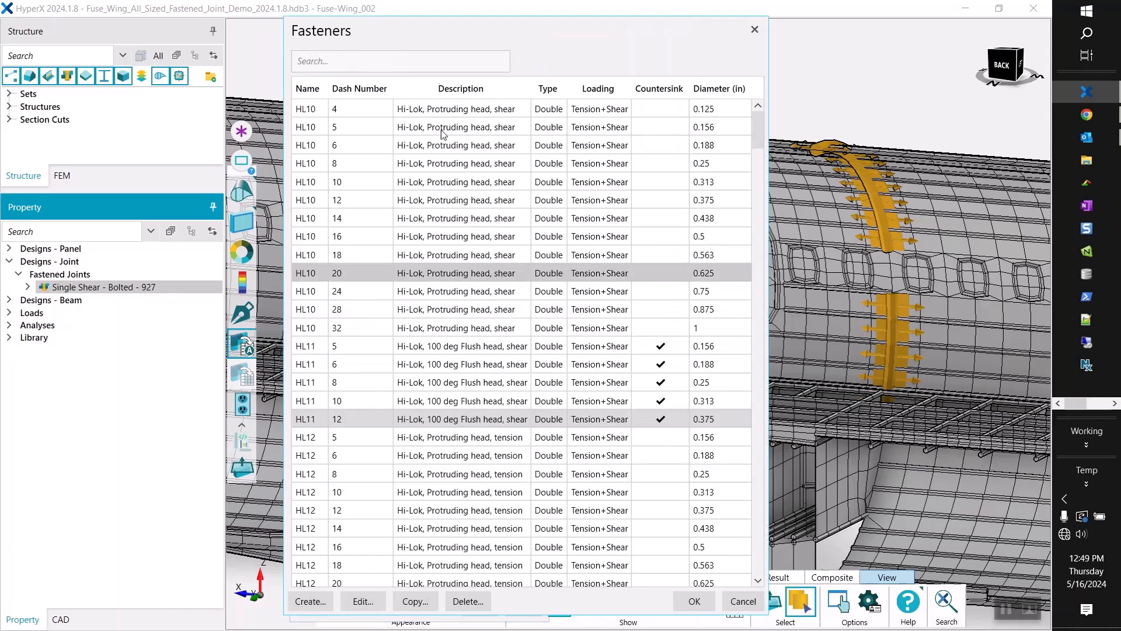
left_click_drag(440, 32, 619, 31)
left_click(524, 63)
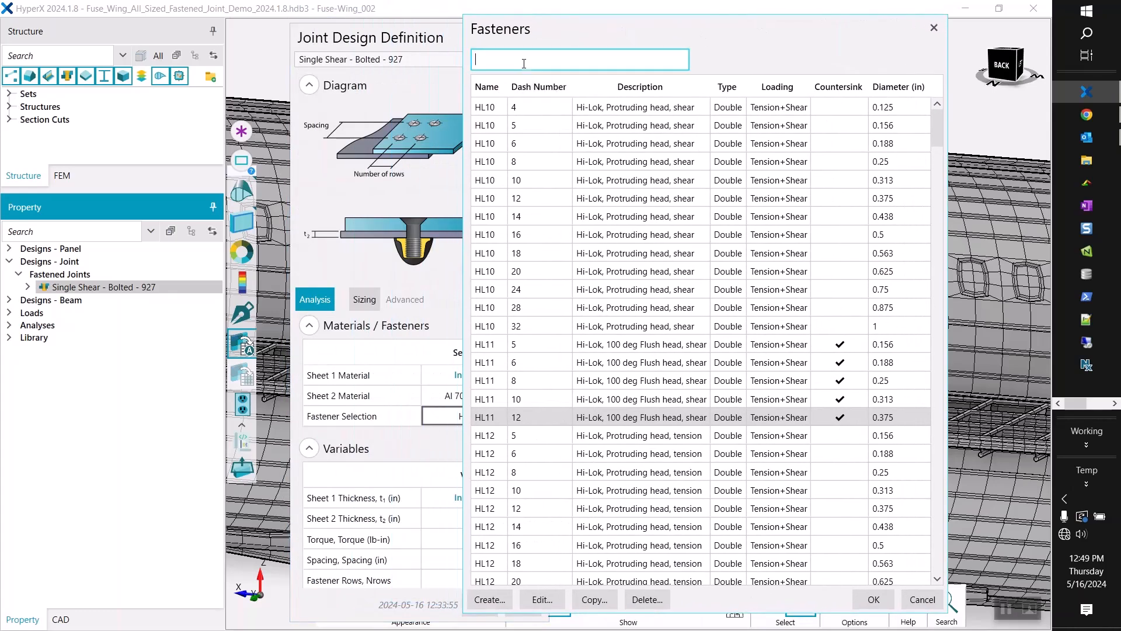
type("HL11")
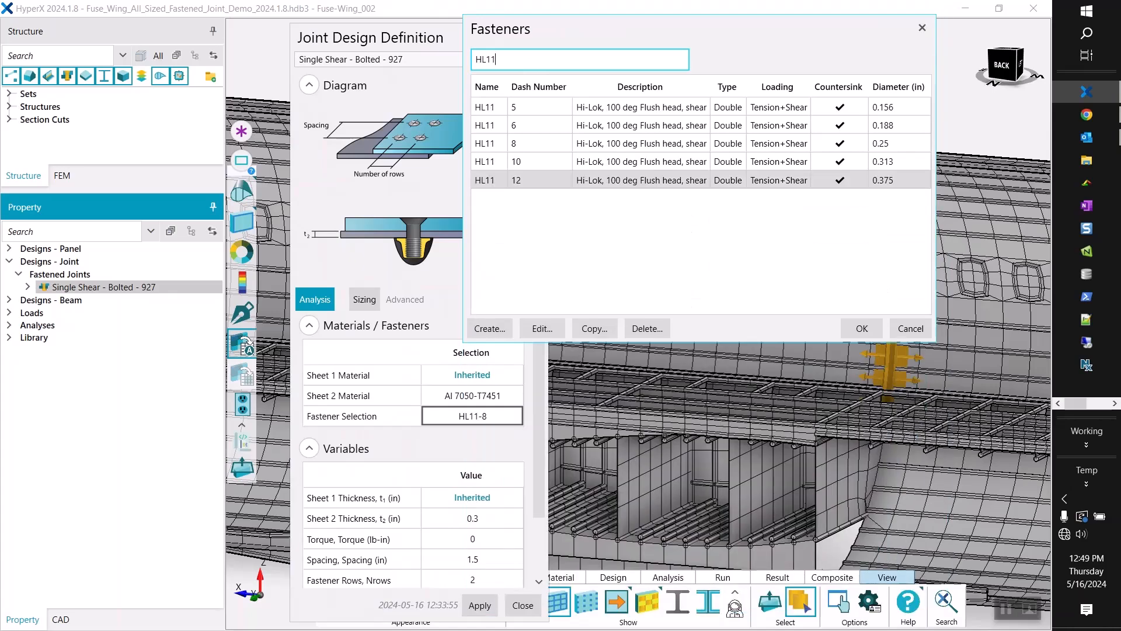
Examine the HL11 dash number 8 fastener definition, including its bolt material, shear options and allowables
left_click(522, 142)
right_click(522, 141)
left_click(556, 148)
left_click_drag(523, 118, 589, 87)
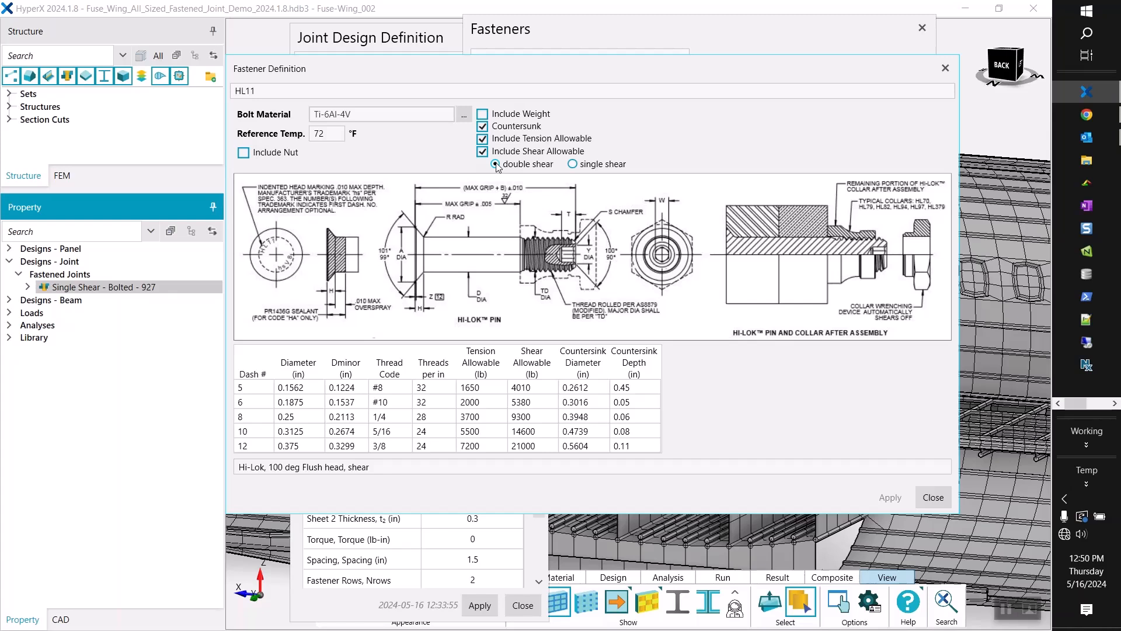
left_click_drag(448, 74, 498, 63)
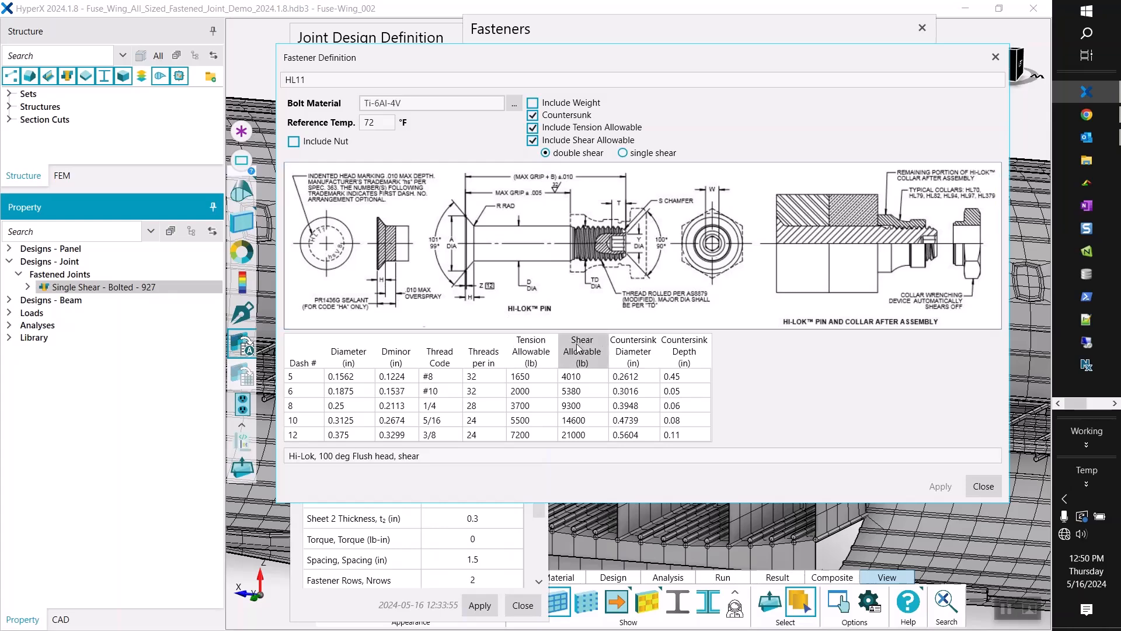
left_click(423, 105)
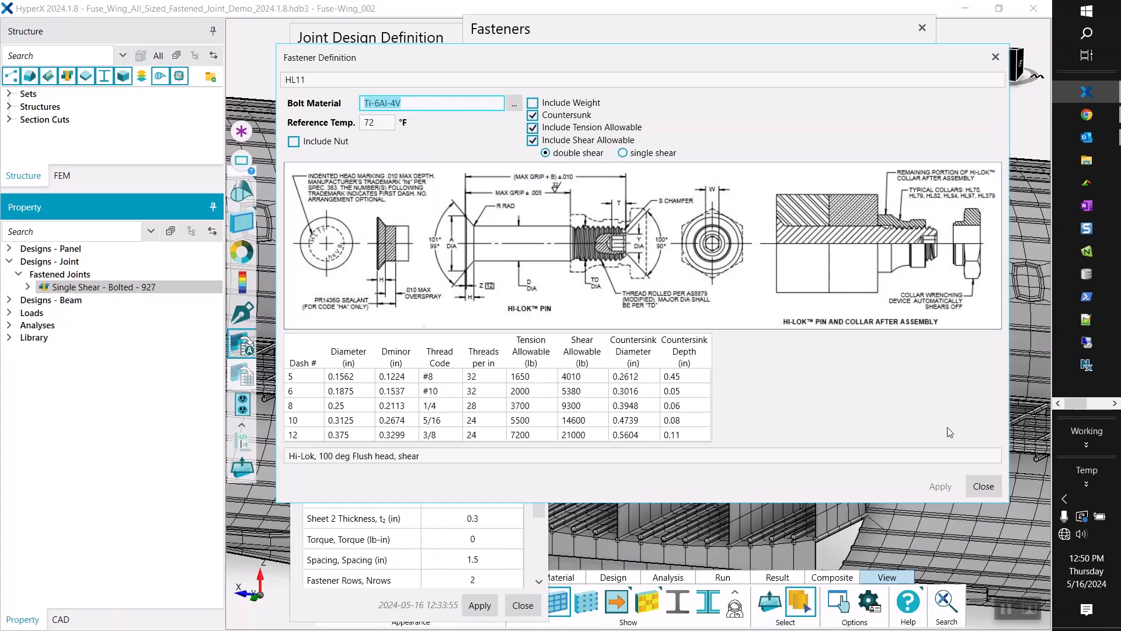
left_click(989, 490)
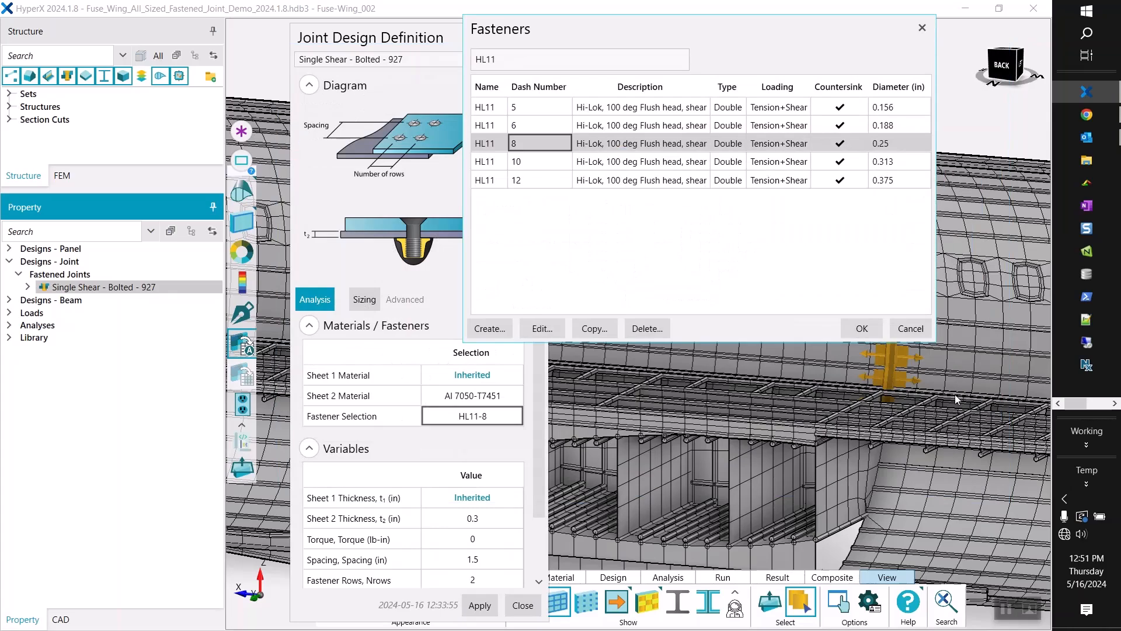
Accept HL11 dash number 8 as the fastener, then apply and close the joint design definition
left_click(874, 338)
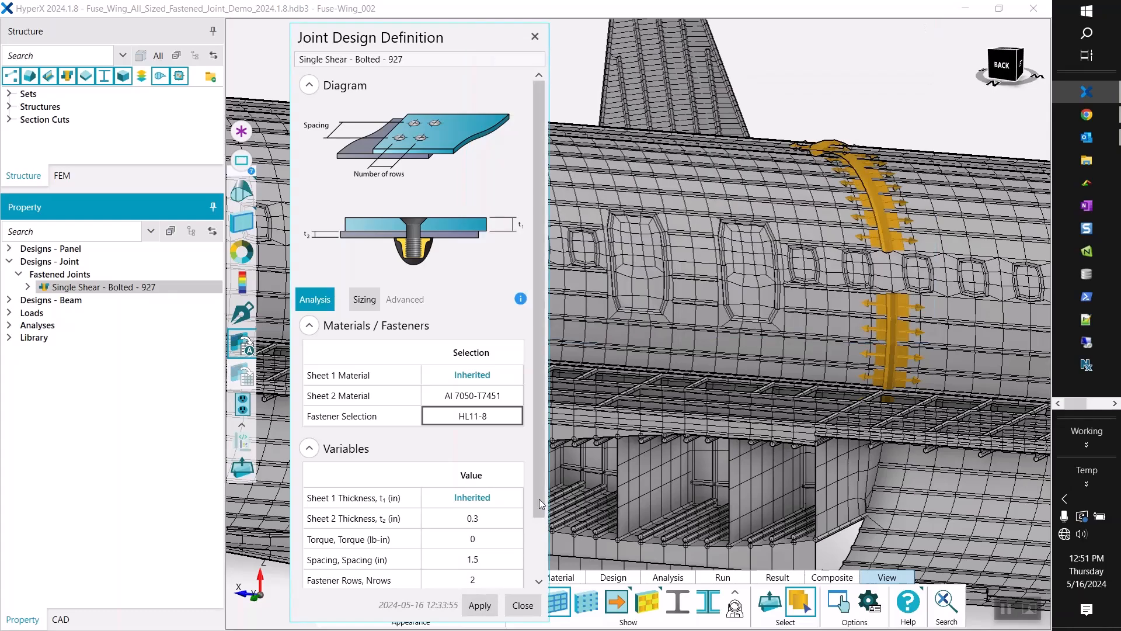
scroll(474, 533, "down", 2)
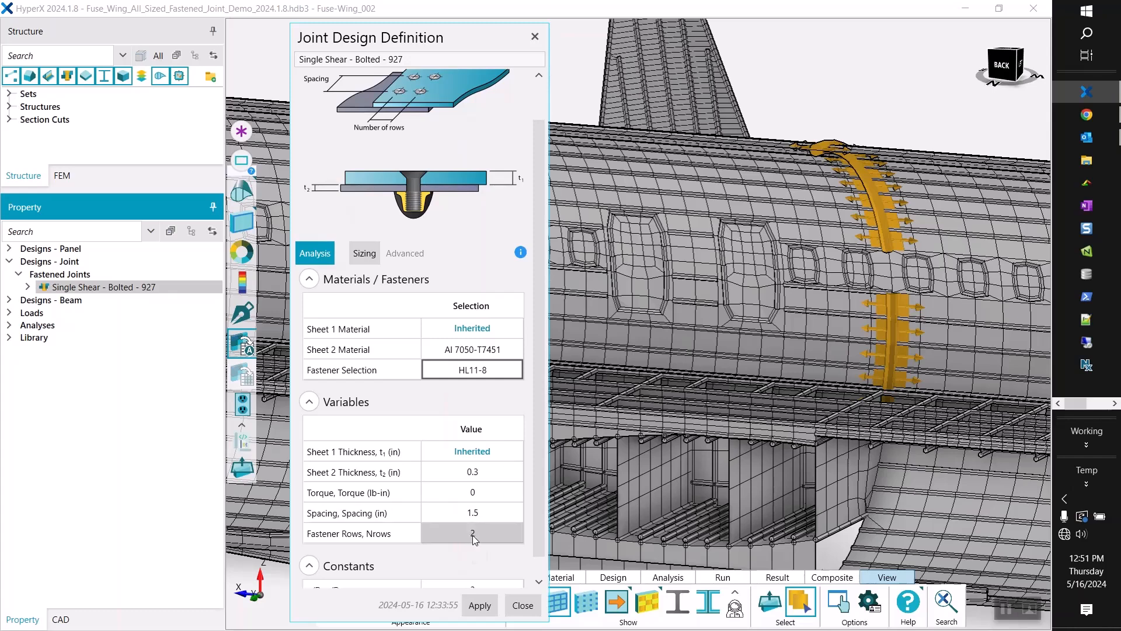
left_click(479, 605)
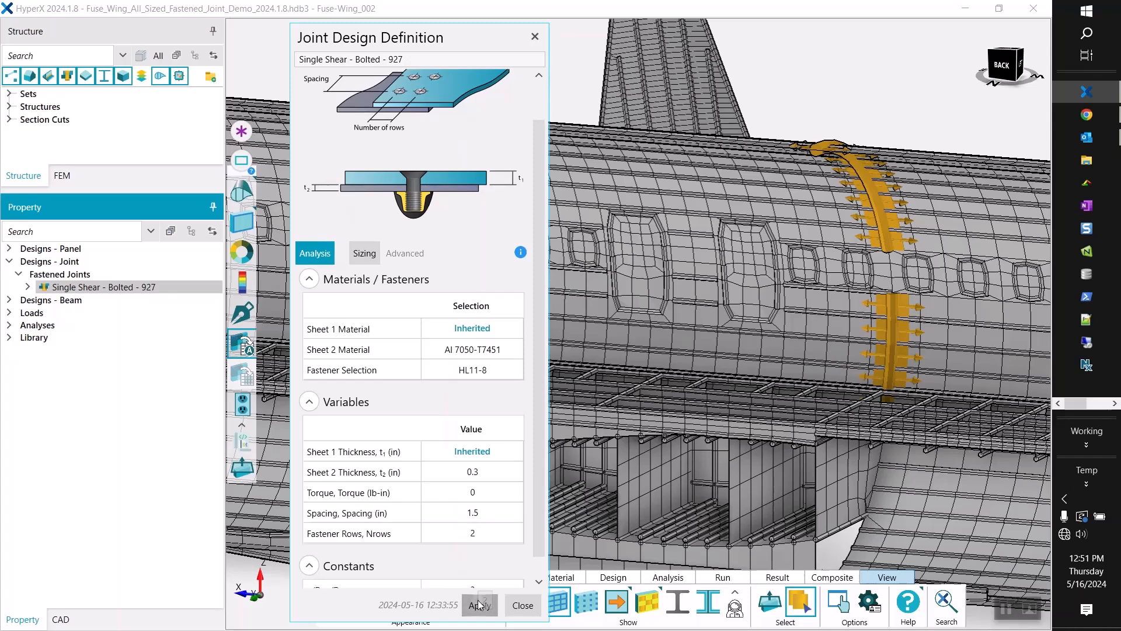
left_click(522, 605)
Assign the Single Shear - Bolted - 927 design to the selected fuselage joints
left_click_drag(99, 286, 388, 199)
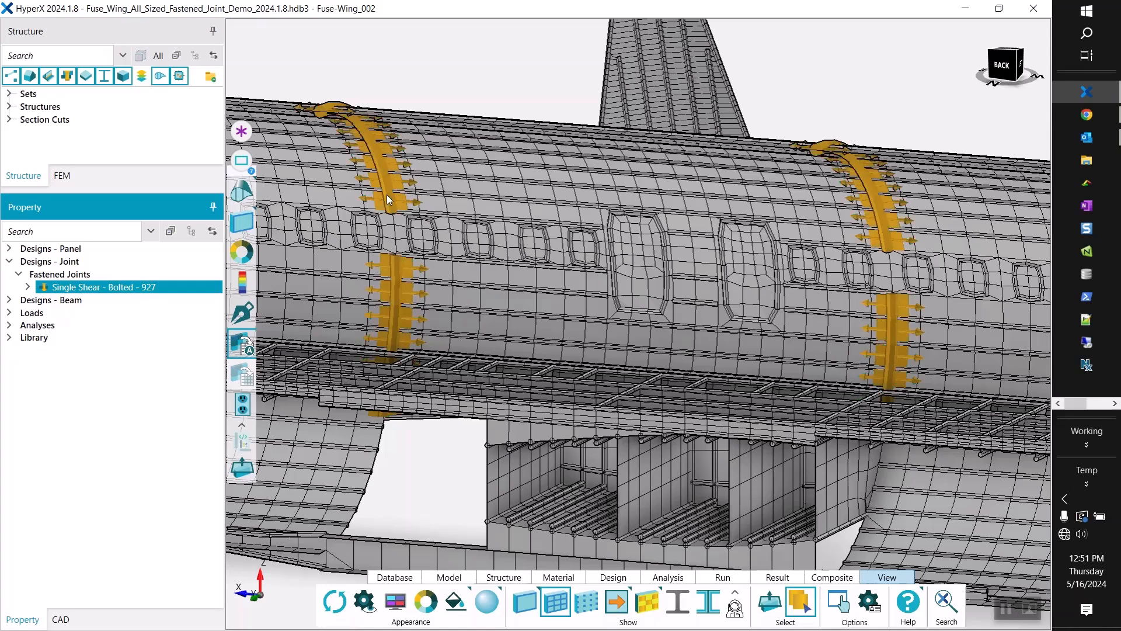
right_click(119, 287)
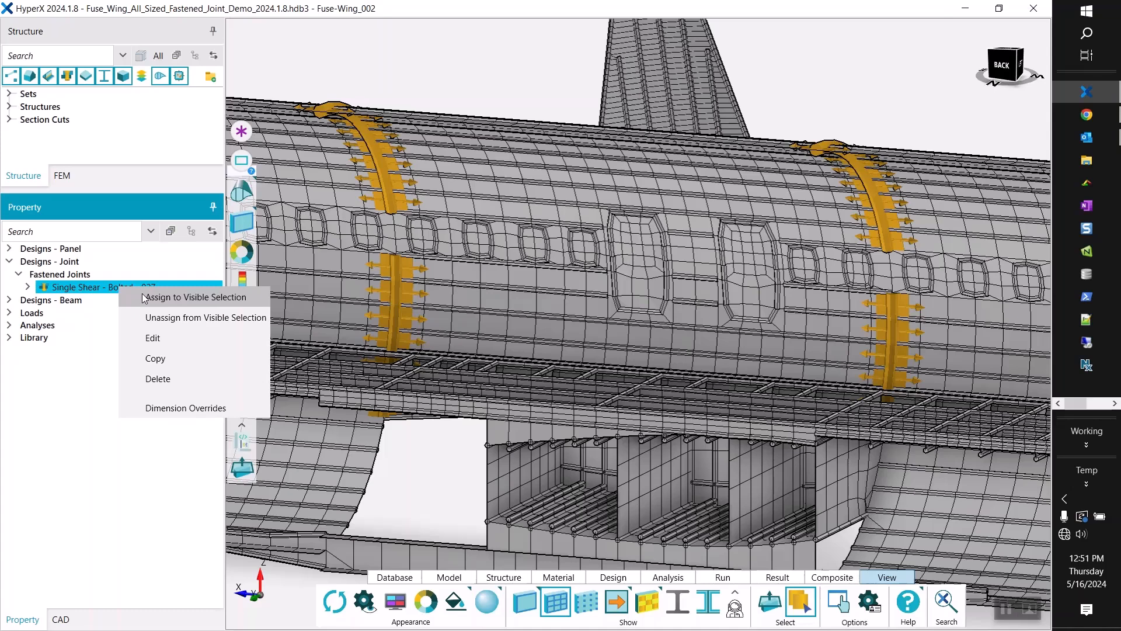
left_click(65, 417)
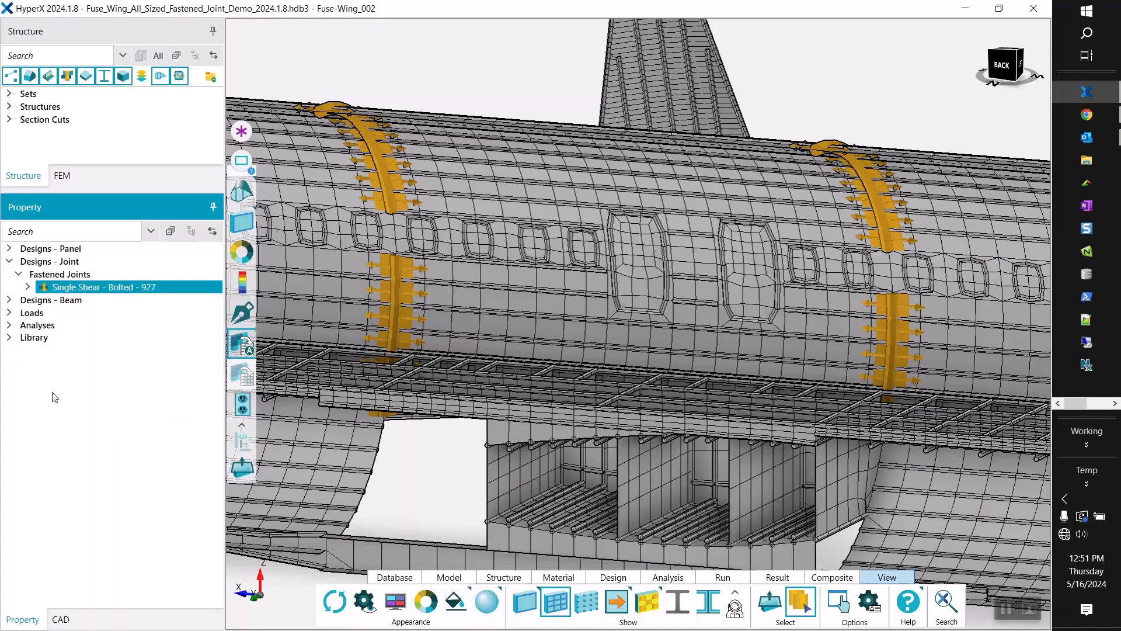
Assign the FEA load property Element Based - 1 to the selected fuselage joints
left_click(9, 313)
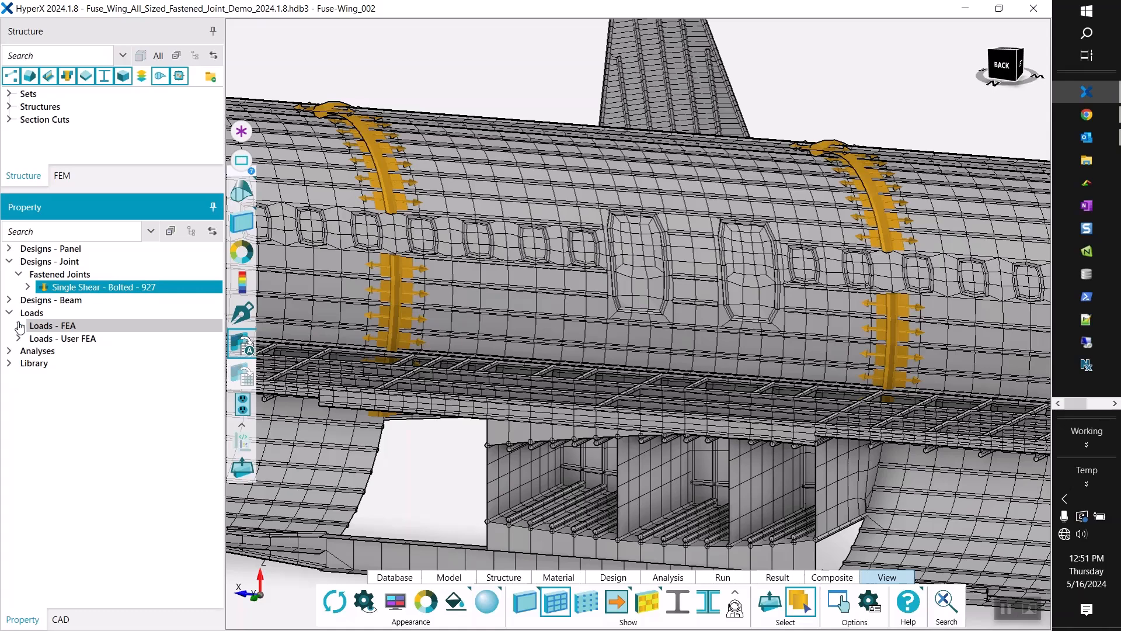
left_click(17, 325)
left_click_drag(80, 375, 384, 197)
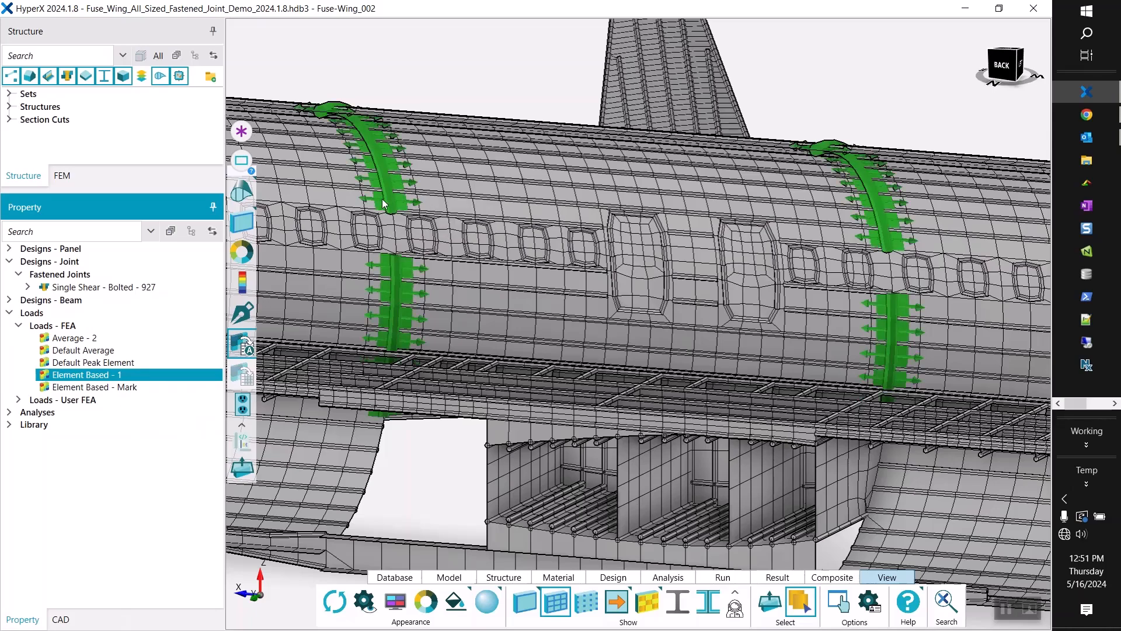
left_click(384, 201)
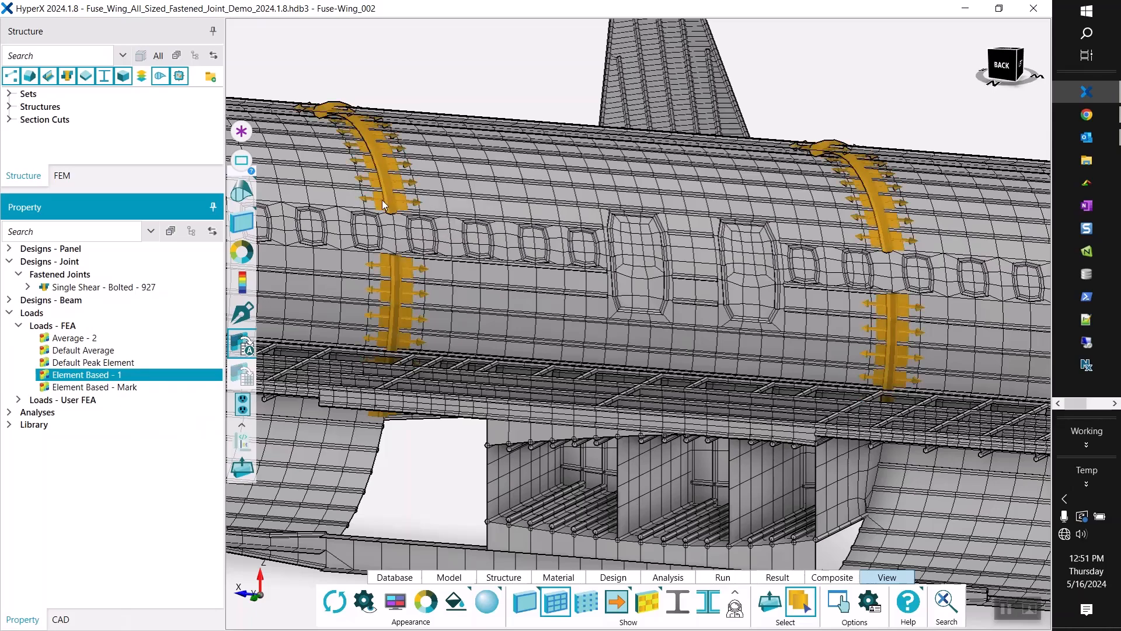
Review the criteria and settings of the Fastener 17 failure mode in Joint Analysis Property 12
scroll(382, 200, "up", 5)
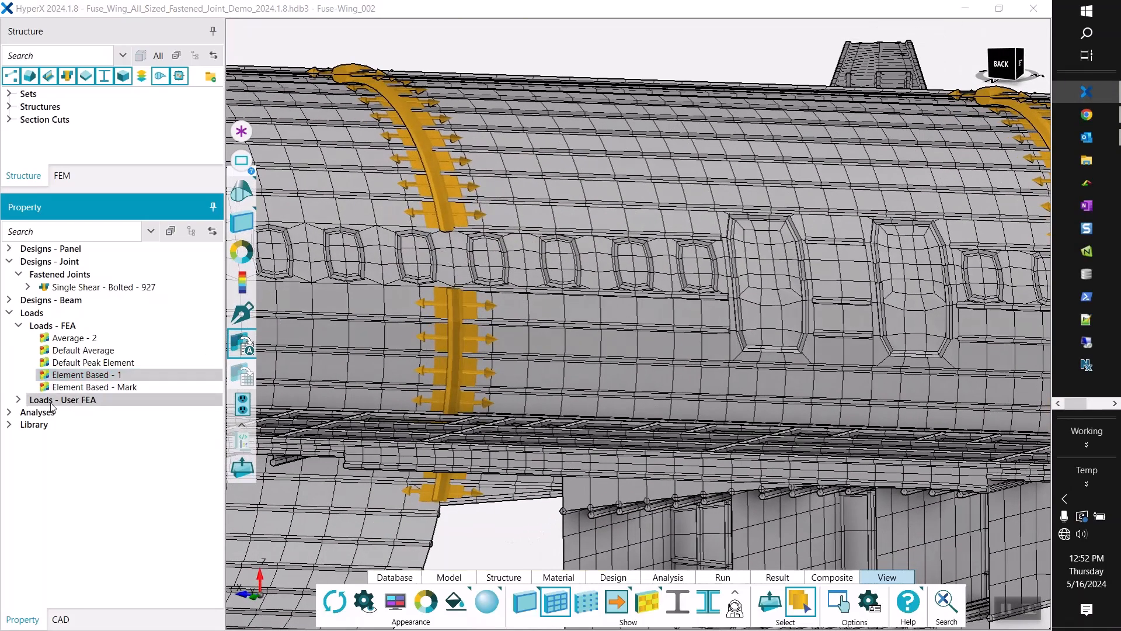
left_click(8, 412)
left_click(19, 450)
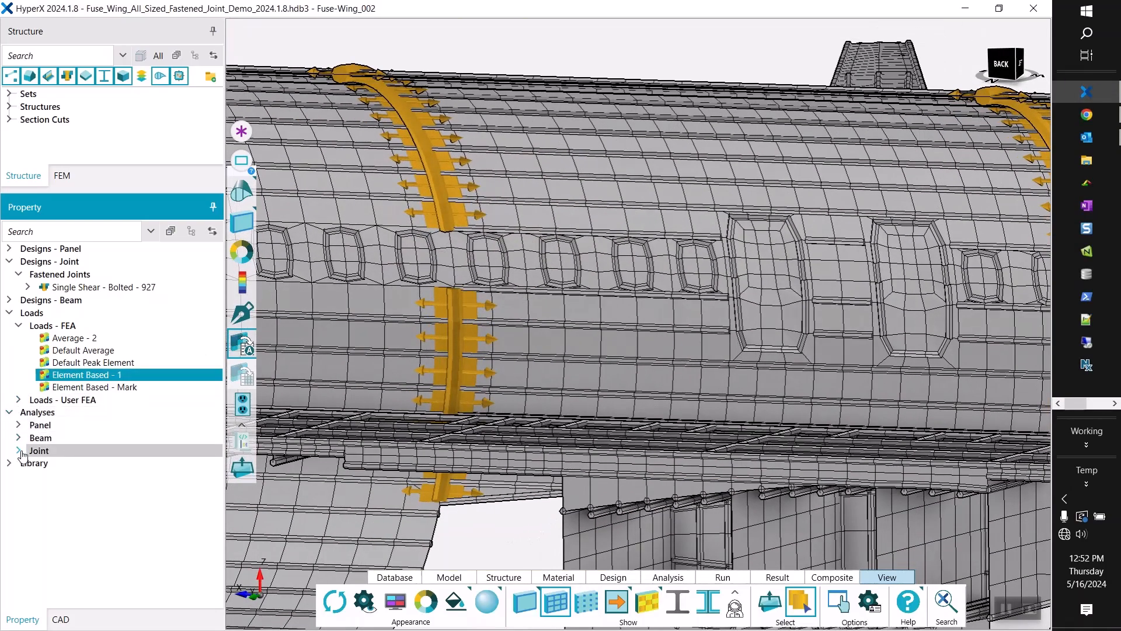
right_click(81, 464)
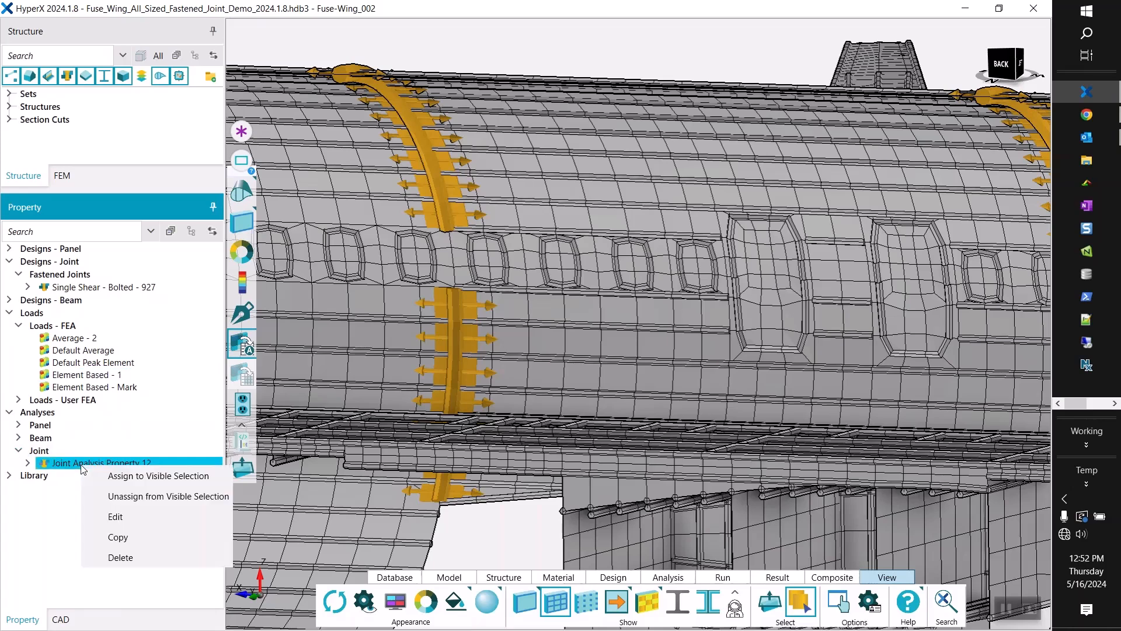
left_click(125, 516)
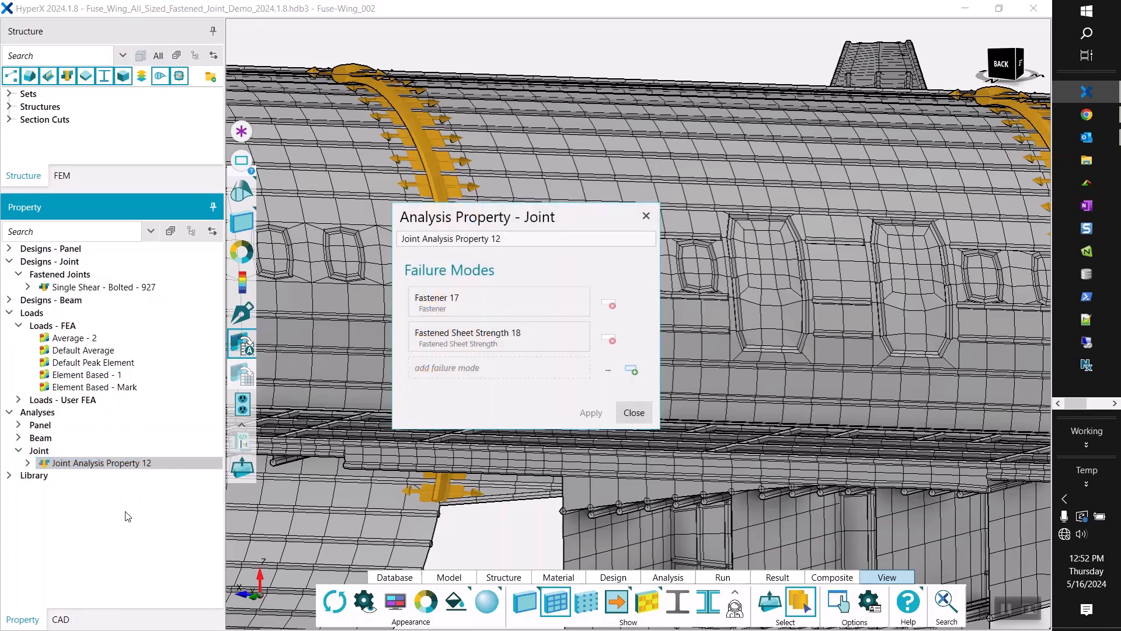
left_click_drag(465, 222, 584, 65)
left_click(577, 150)
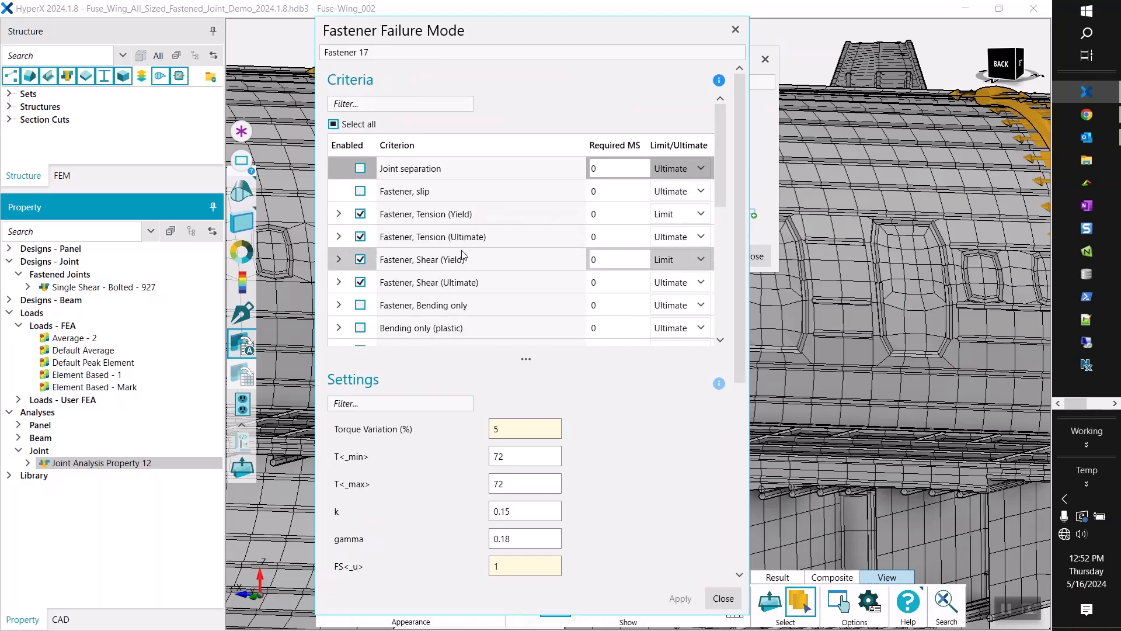
left_click_drag(723, 189, 723, 322)
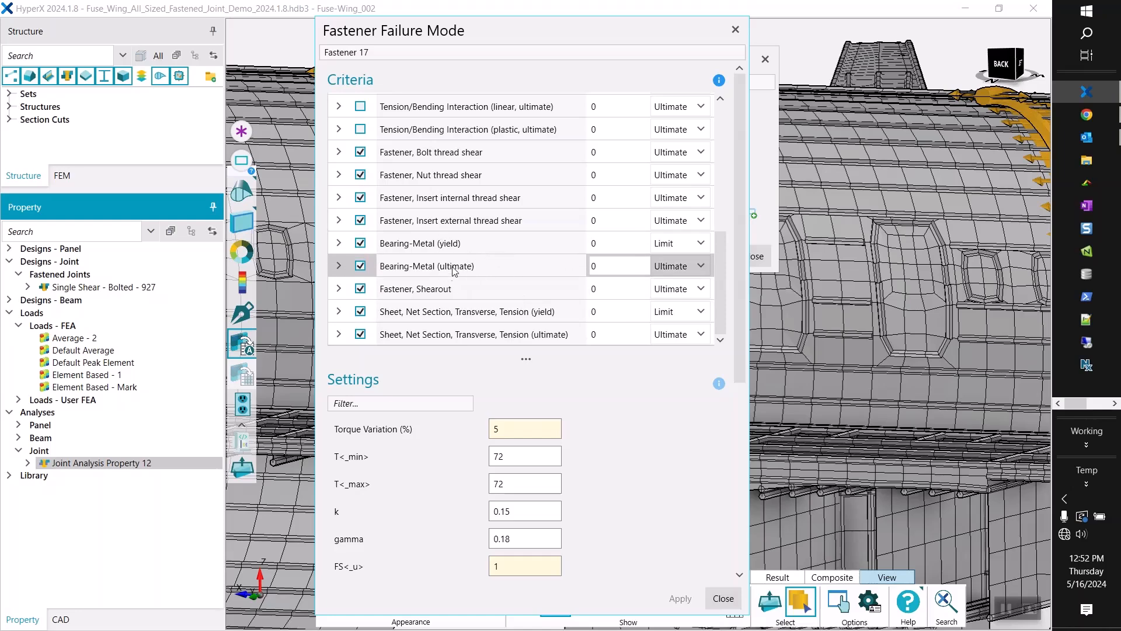
left_click_drag(742, 305, 740, 508)
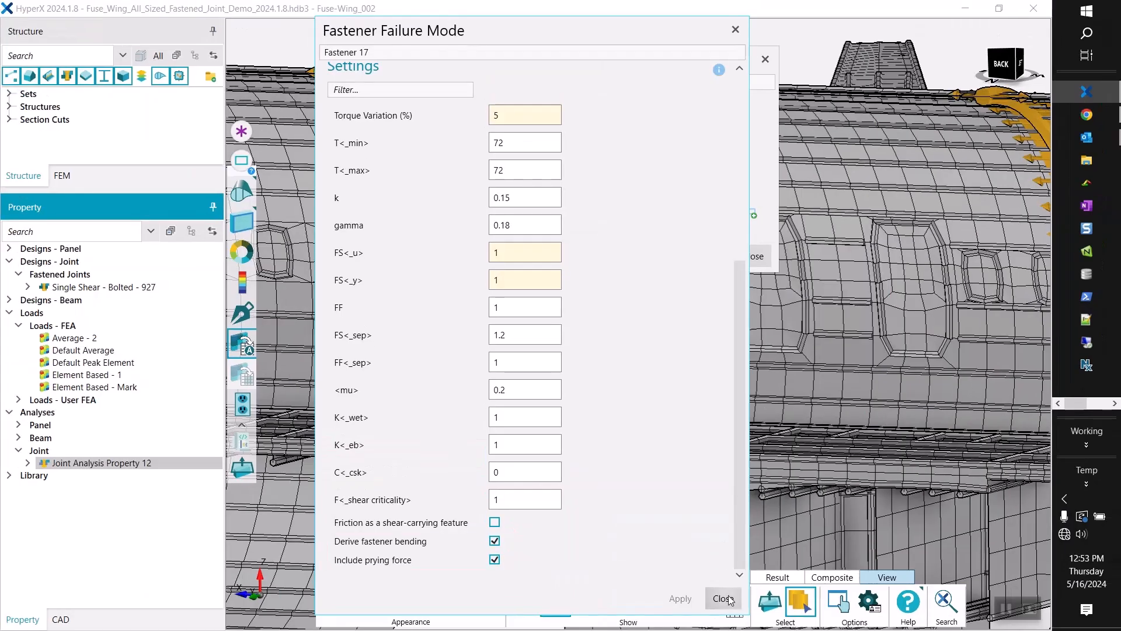
left_click(728, 599)
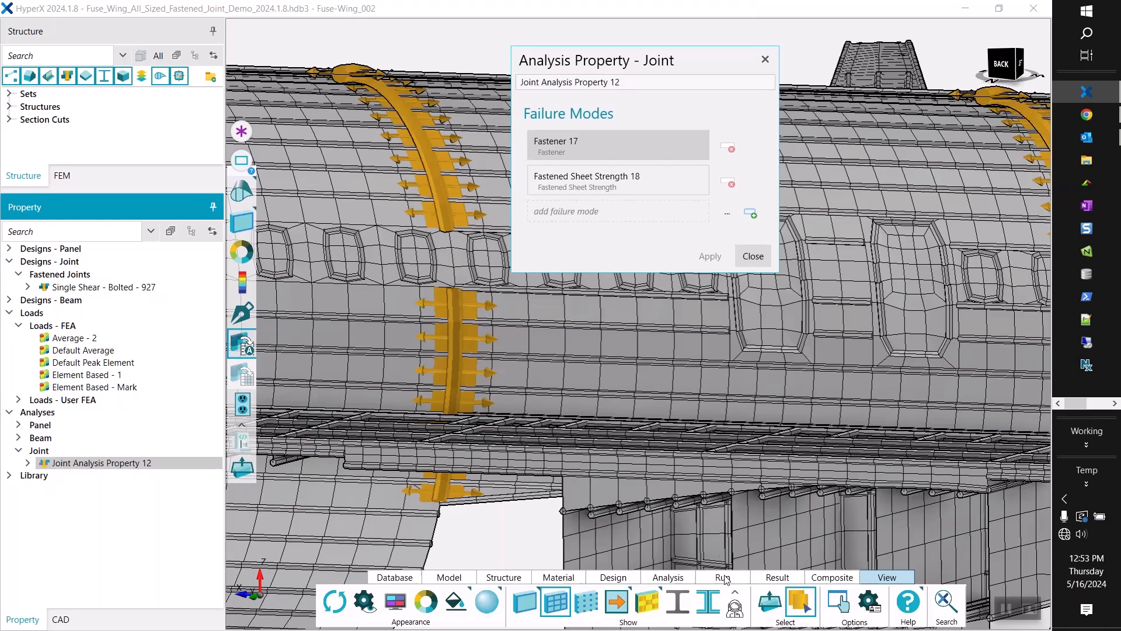
Review the criteria of the Fastened Sheet Strength 18 failure mode and close the joint analysis property
left_click(608, 184)
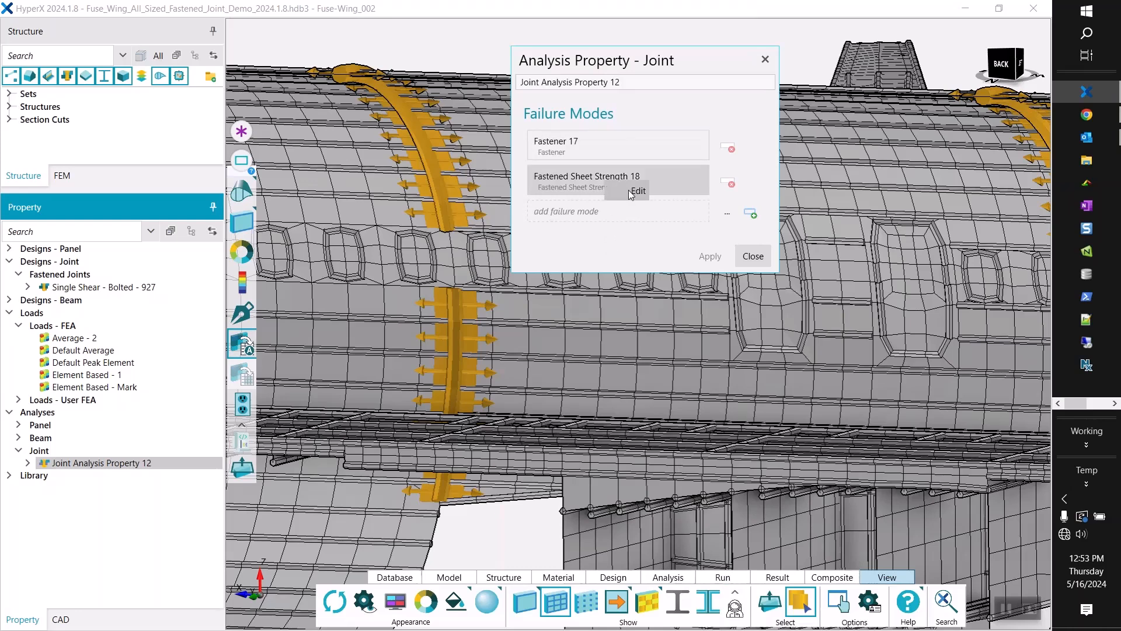
double_click(630, 190)
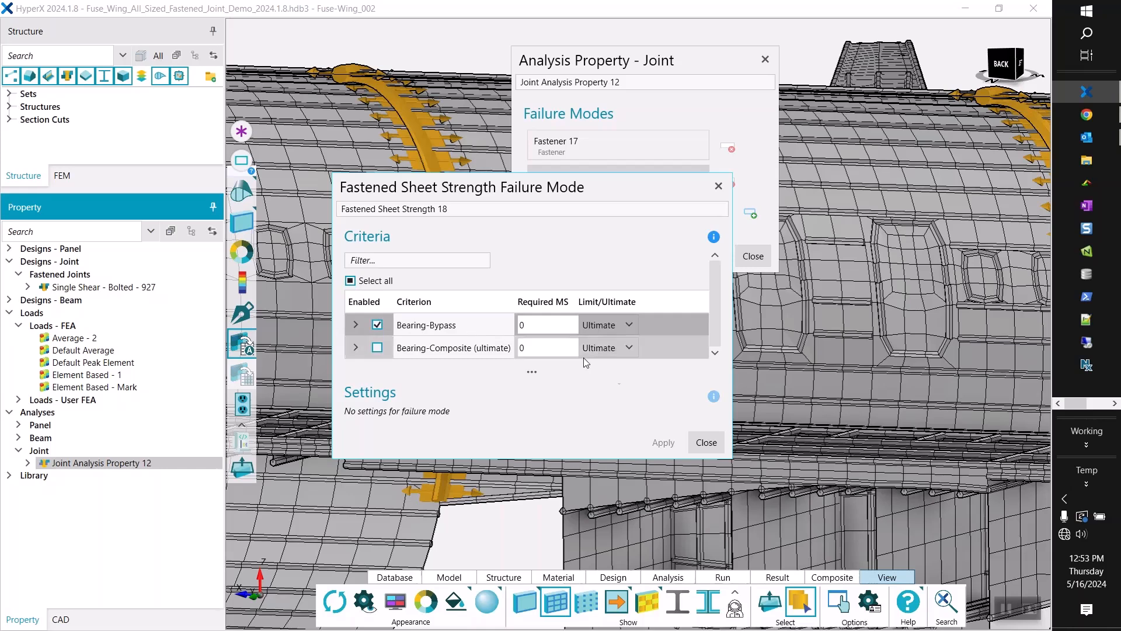
left_click(706, 443)
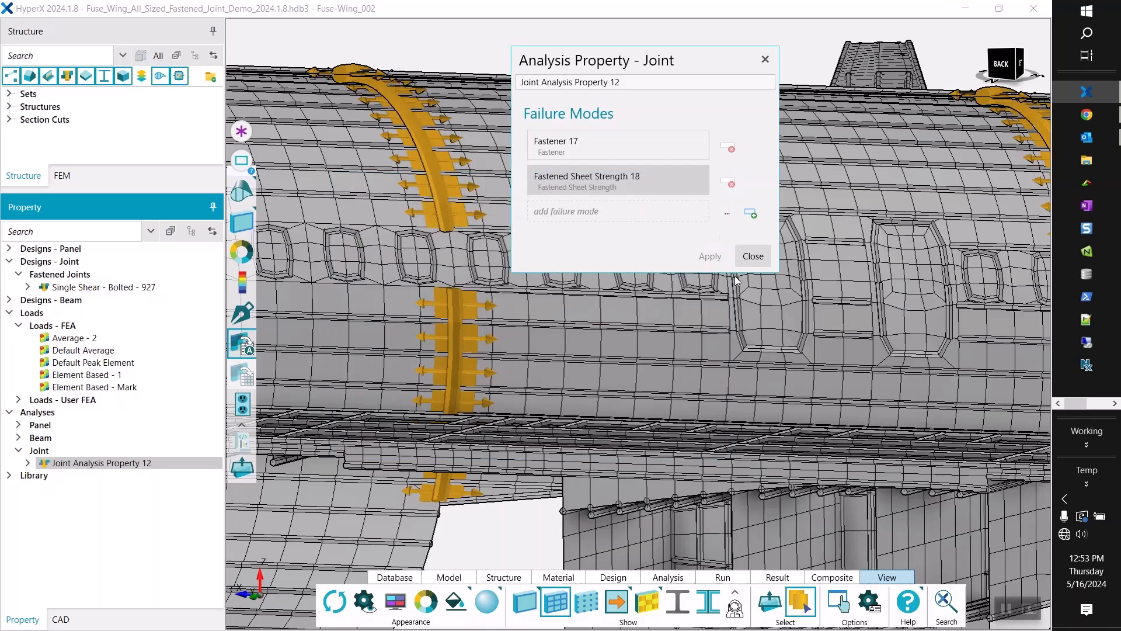
left_click(751, 257)
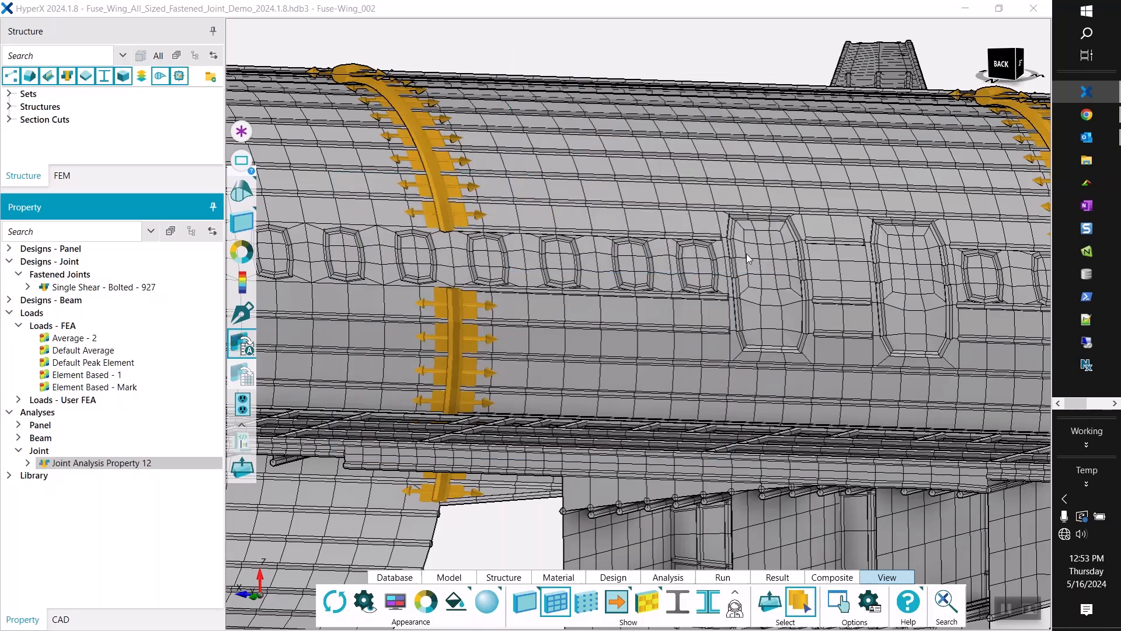
Assign Joint Analysis Property 12 to the selected fuselage joints
left_click(102, 463)
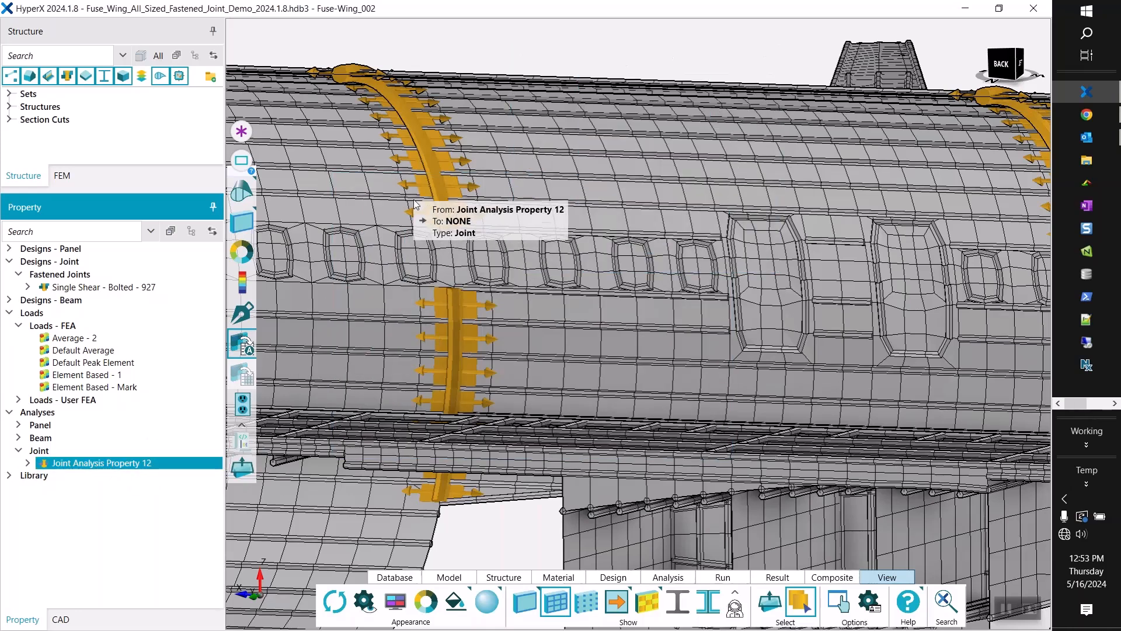
left_click(440, 207)
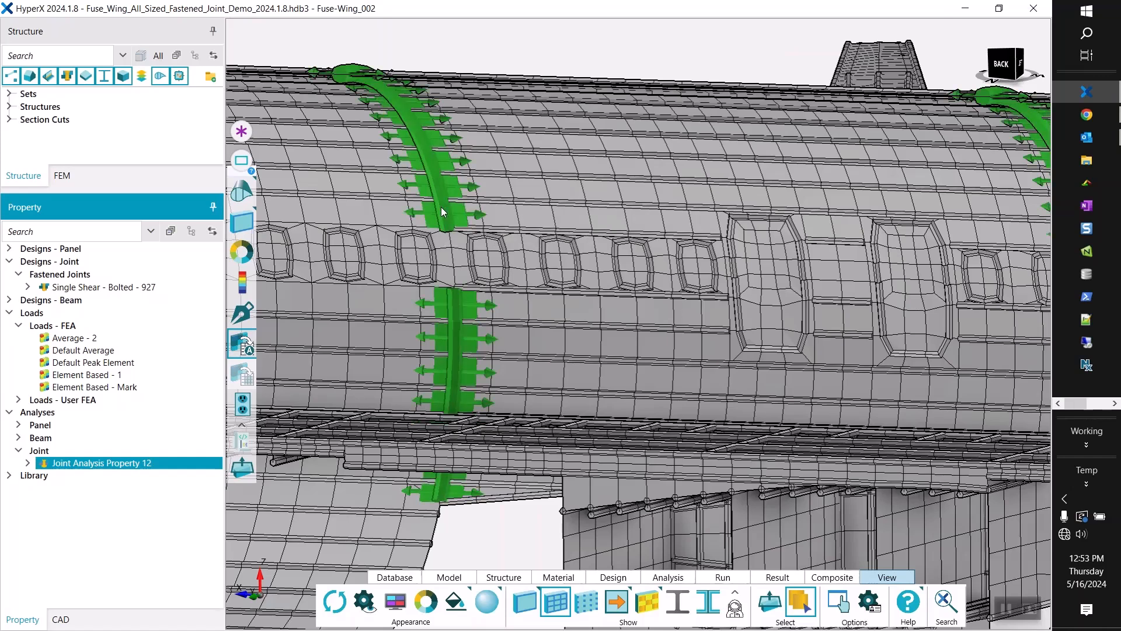
Size the selected fuselage joints and plot their Summary, Minimum MS results on the model
right_click(442, 208)
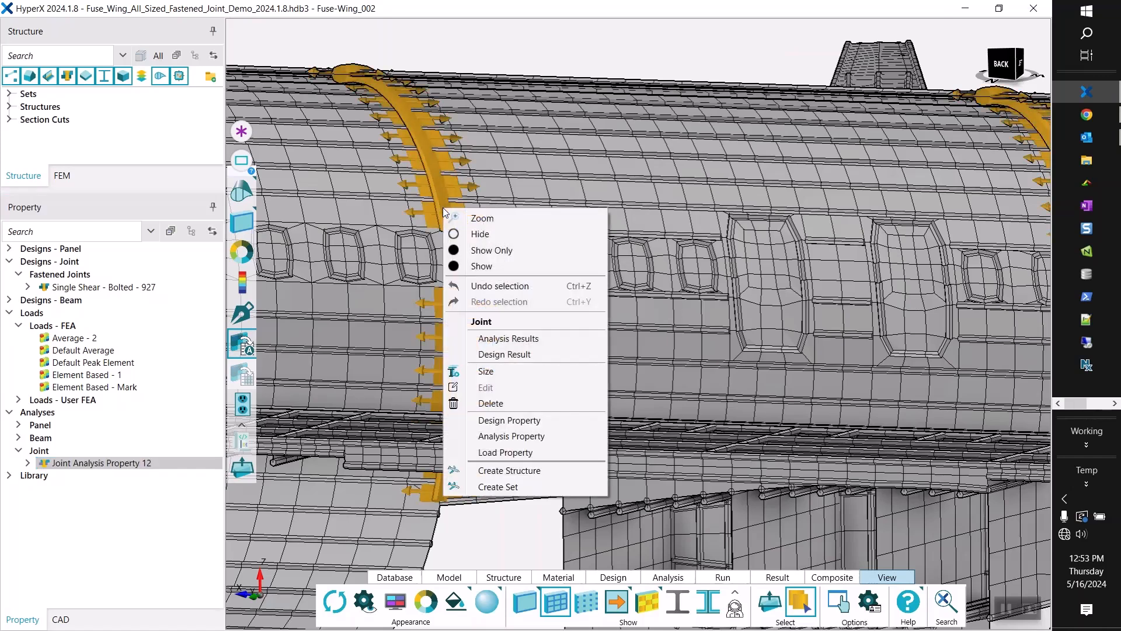
left_click(496, 370)
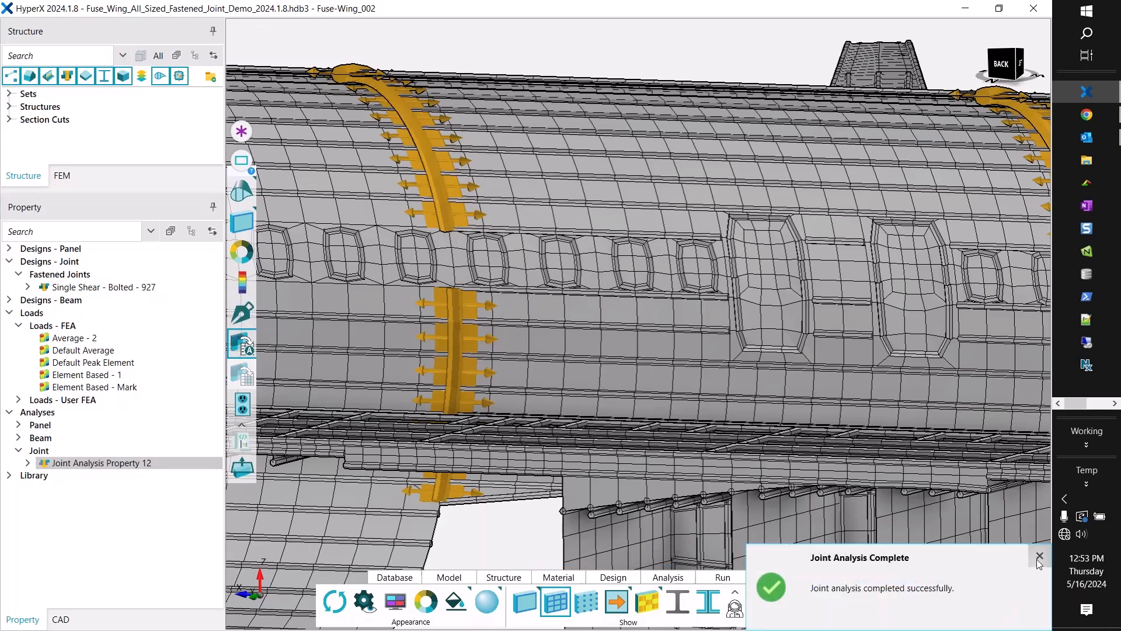
left_click(1038, 559)
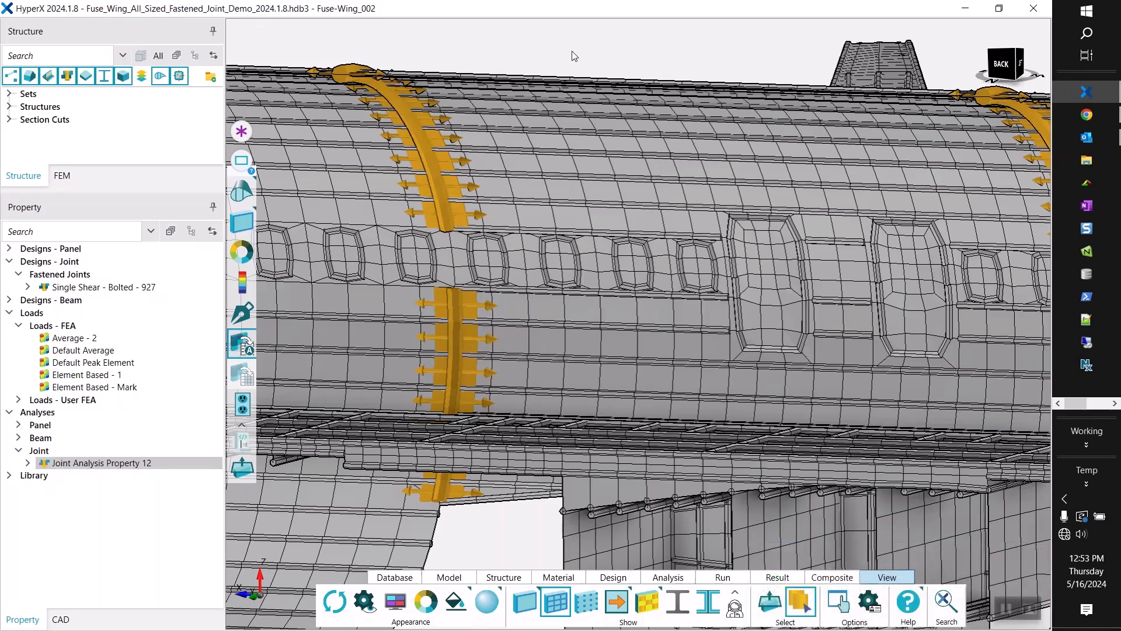
left_click(244, 284)
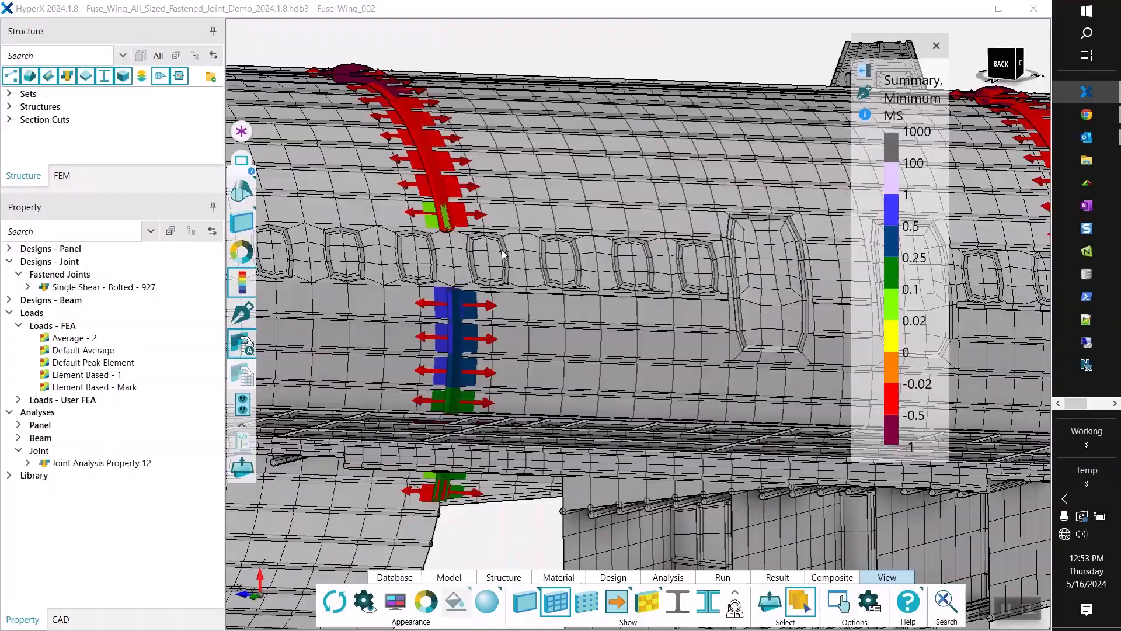
Plot the Summary, Controlling Criterion results on the fuselage joints and inspect both section breaks
scroll(505, 257, "down", 2)
left_click_drag(752, 234, 772, 199)
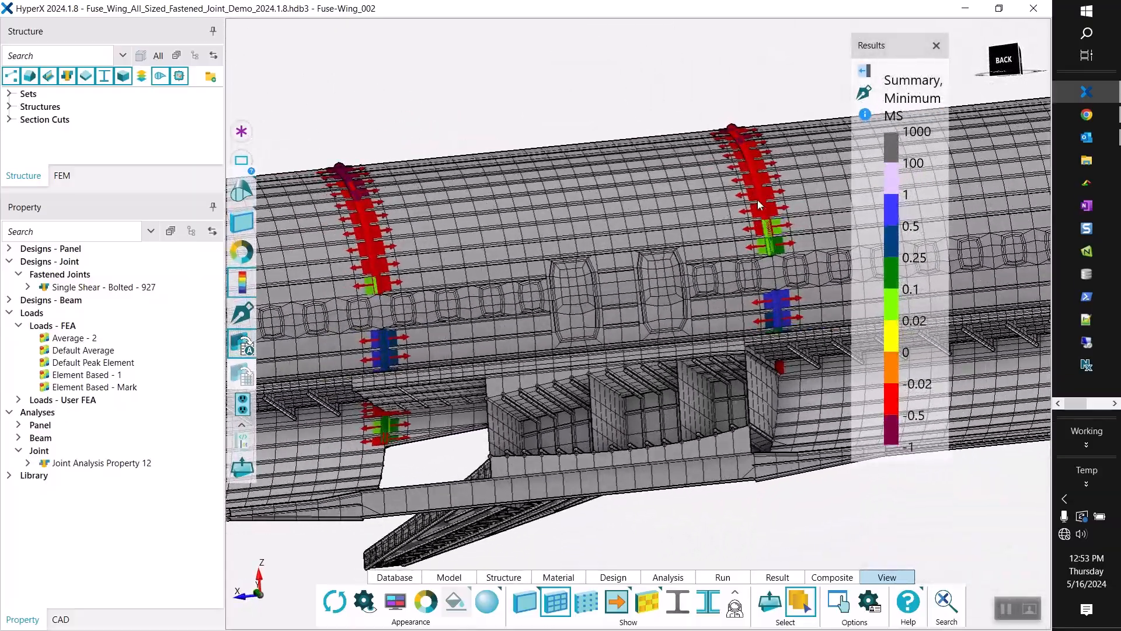
left_click_drag(327, 168, 324, 145)
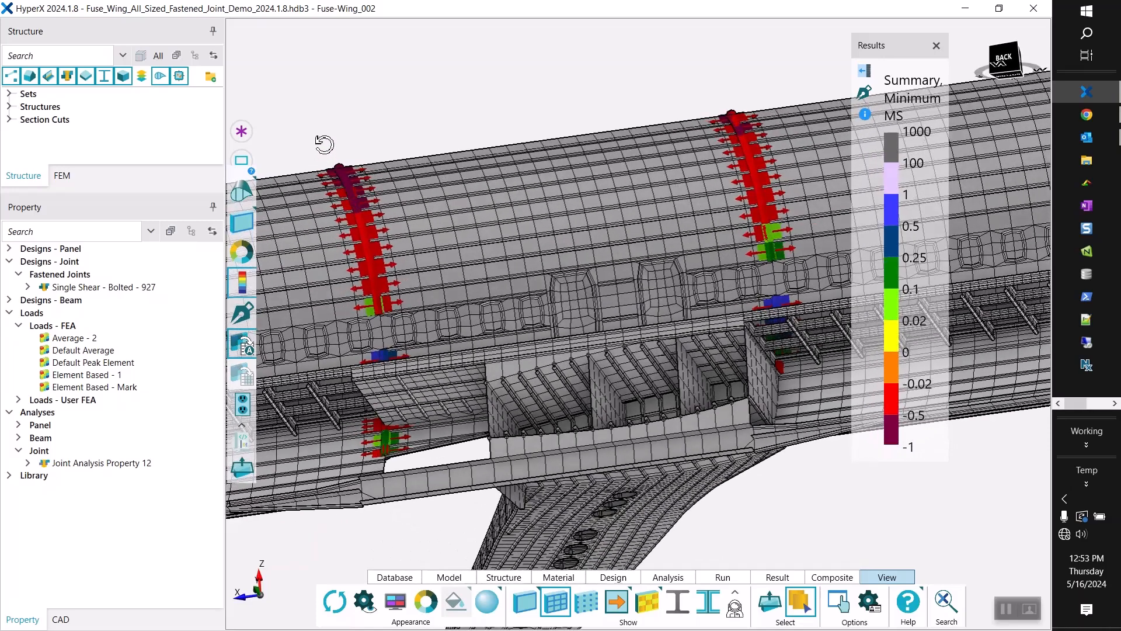
left_click(864, 71)
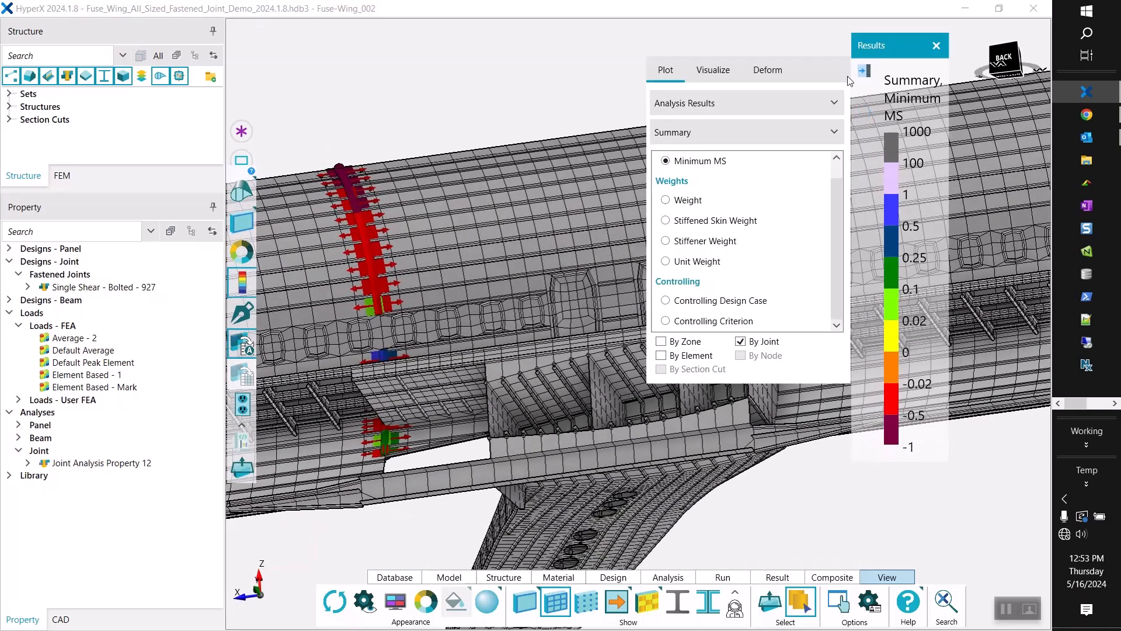
left_click(740, 320)
left_click(818, 71)
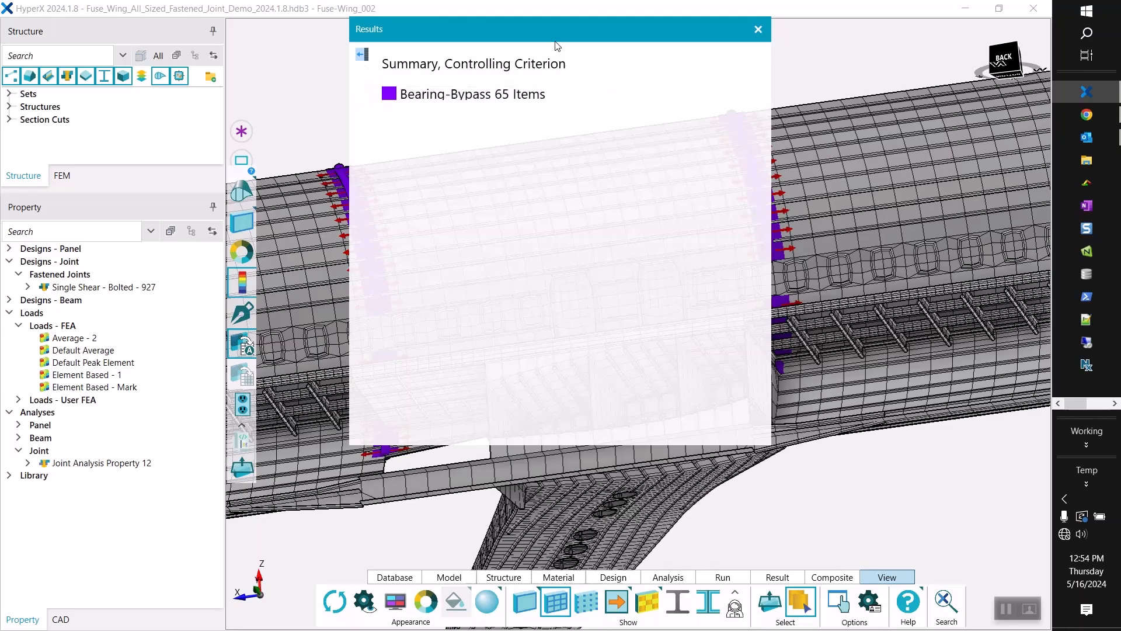
left_click_drag(556, 38, 912, 38)
middle_click_drag(546, 77, 575, 75)
middle_click_drag(423, 470, 409, 495)
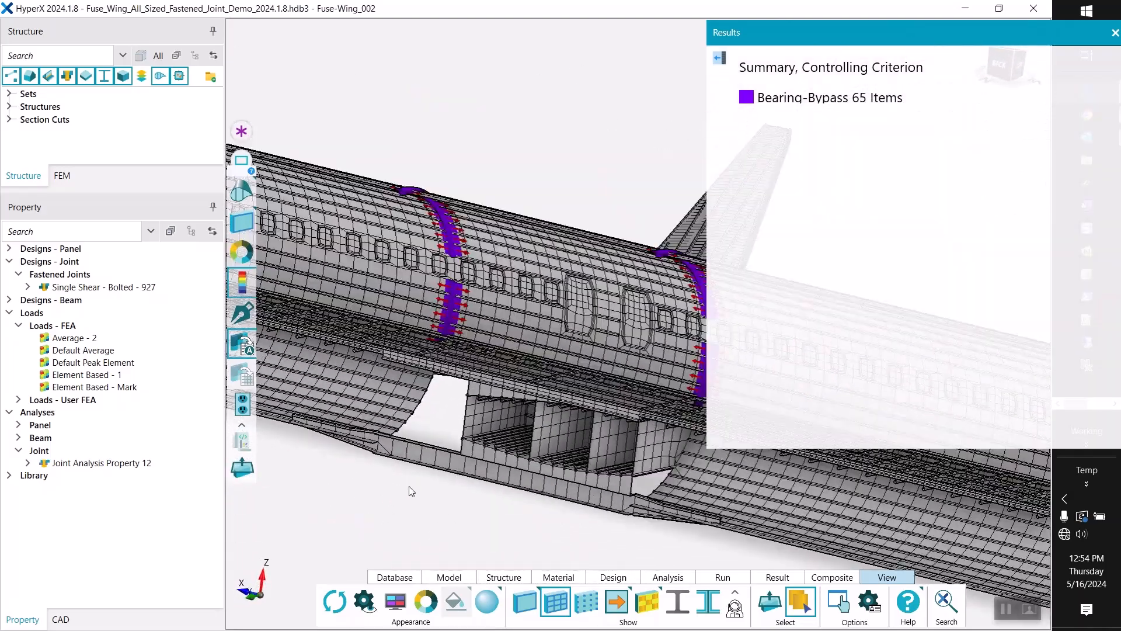
scroll(433, 214, "up", 2)
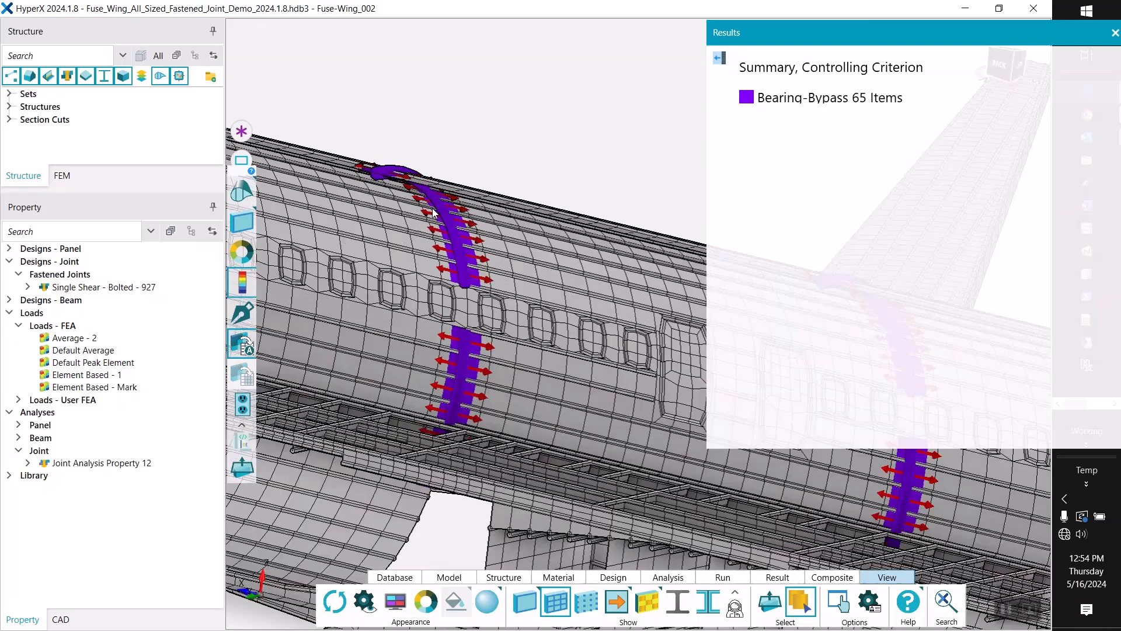
Collapse the Loads, Designs - Joint and Analyses property groups and expand the Library
left_click(19, 325)
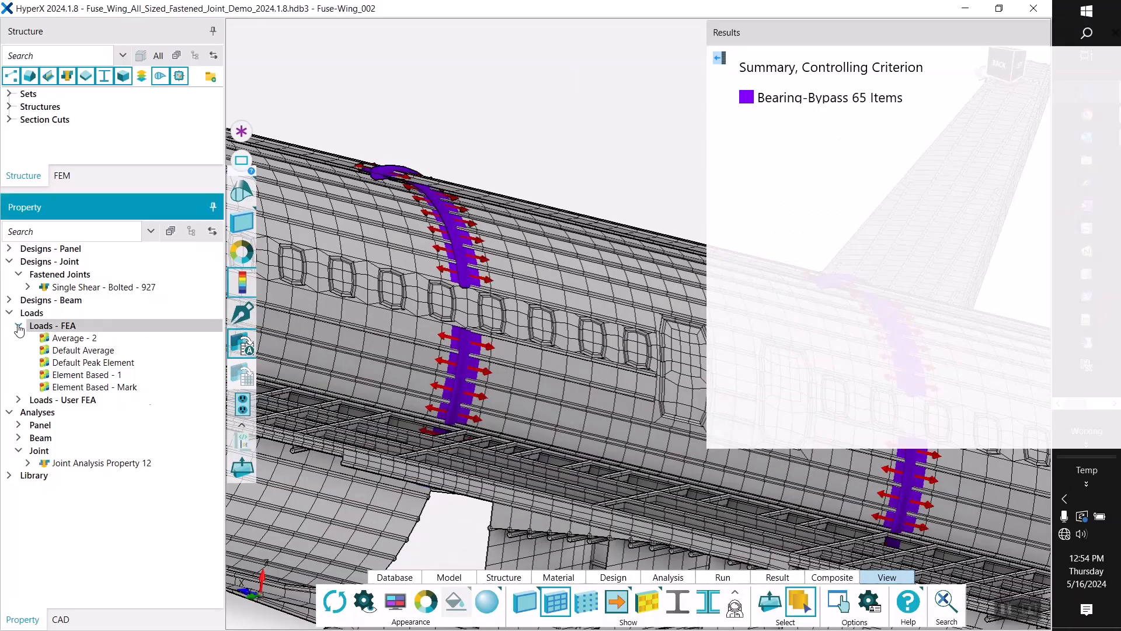
left_click(10, 313)
left_click(18, 274)
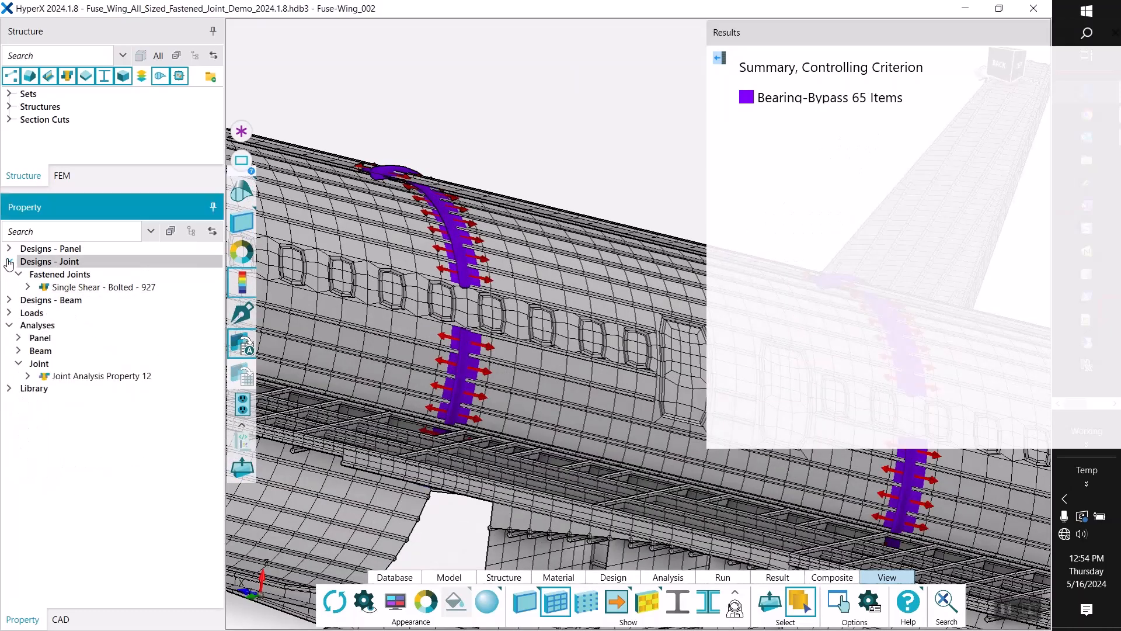
left_click(9, 261)
left_click(10, 299)
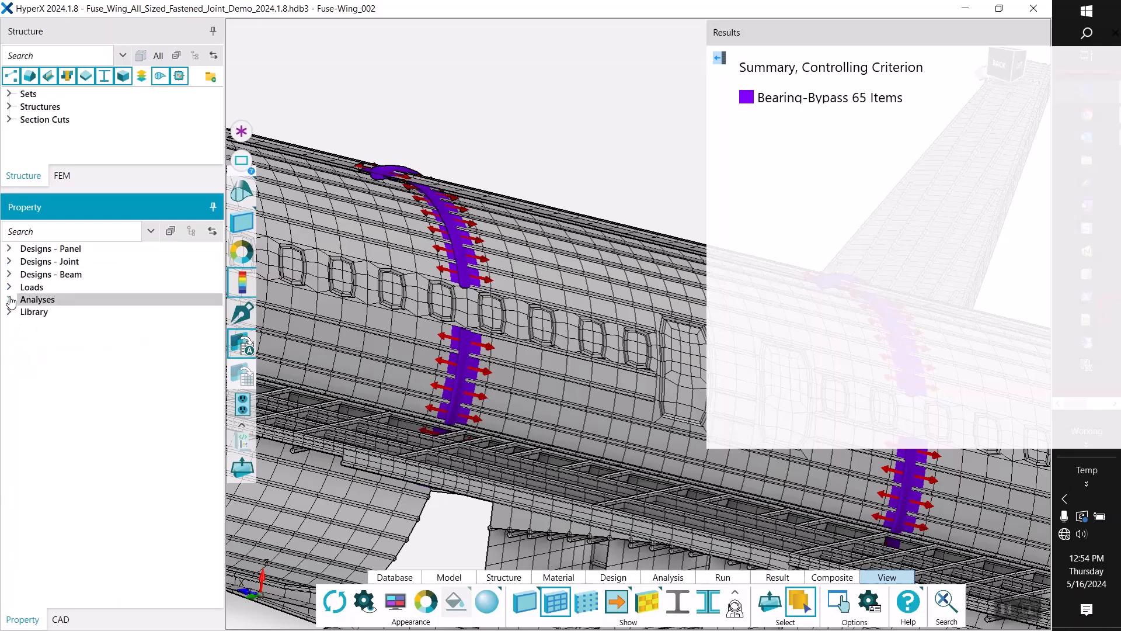
left_click(9, 313)
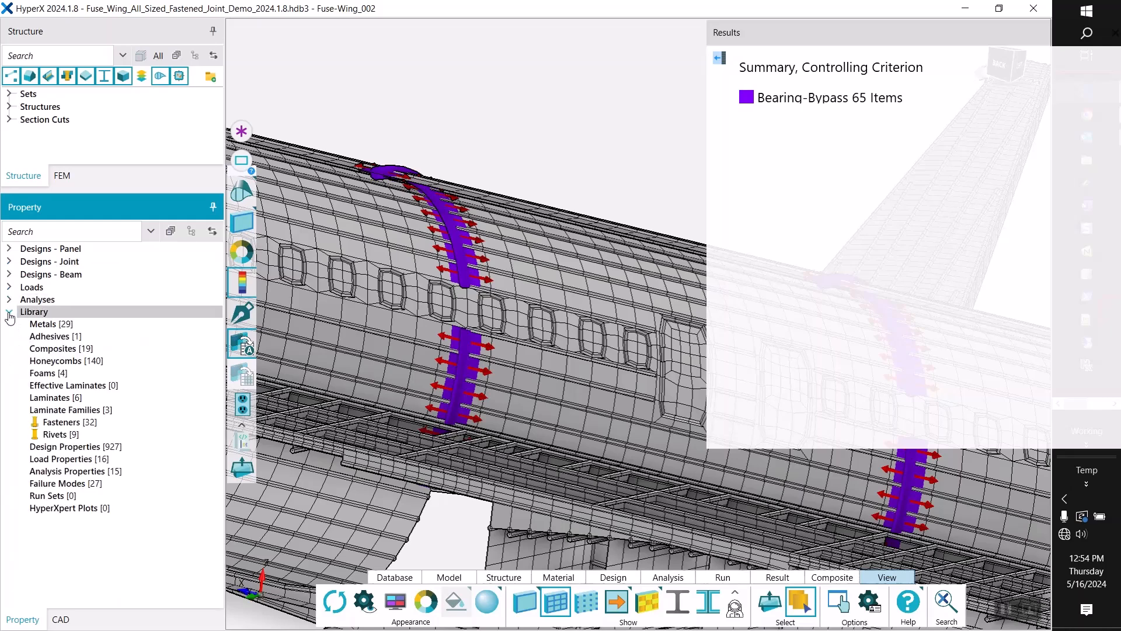
Open the Collier Tape_ material from the Composites library for editing and arrange its windows beside the model
double_click(58, 349)
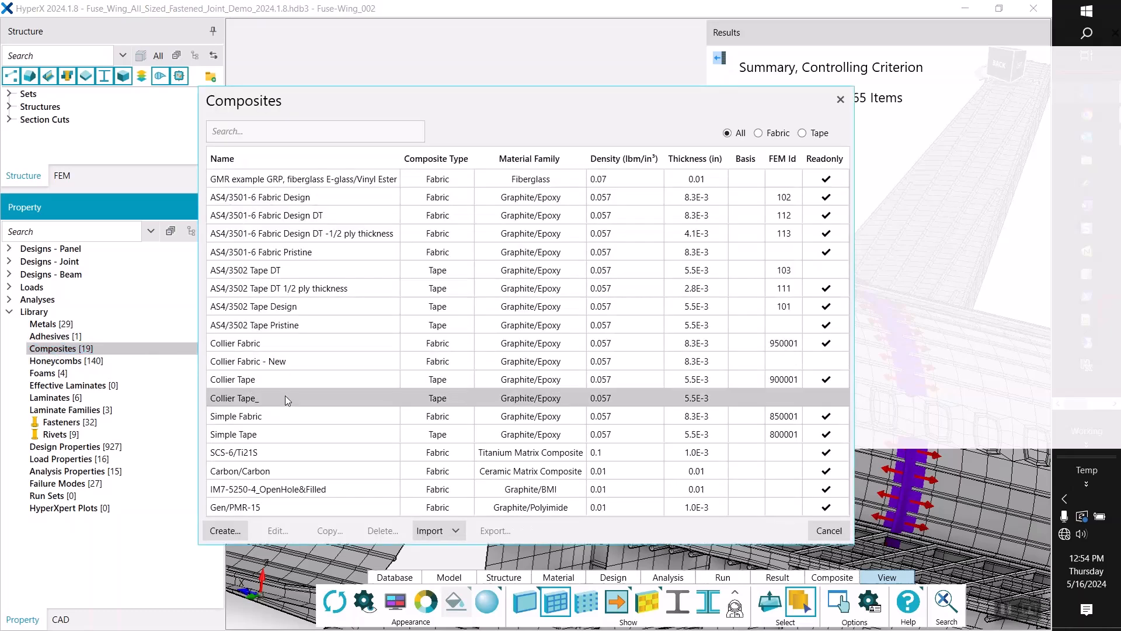
left_click(286, 401)
right_click(286, 400)
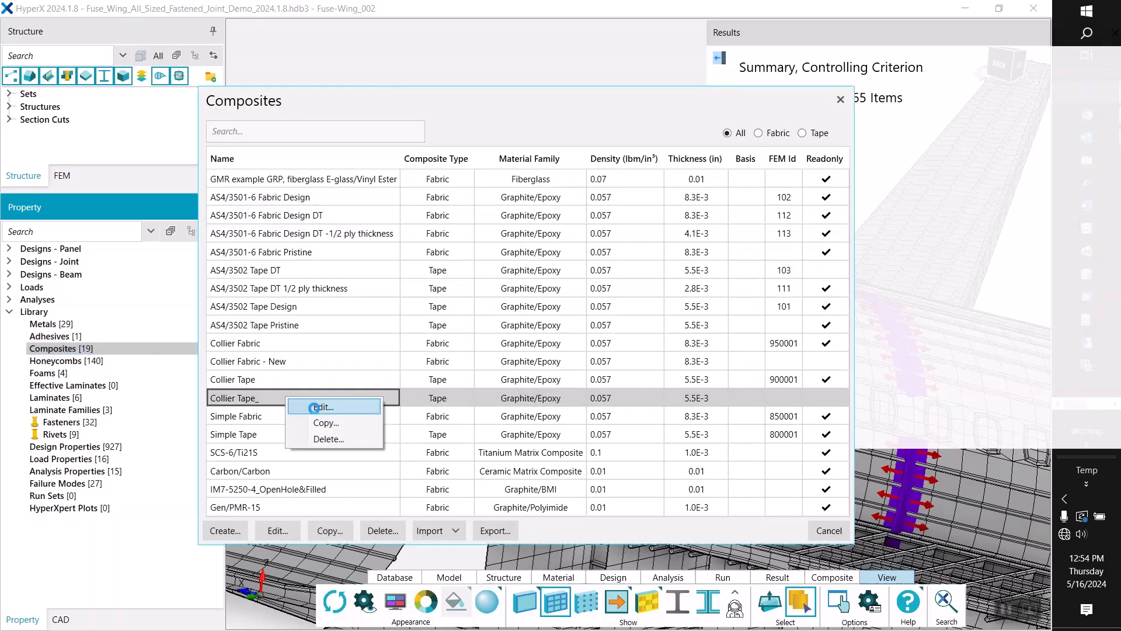
left_click(324, 407)
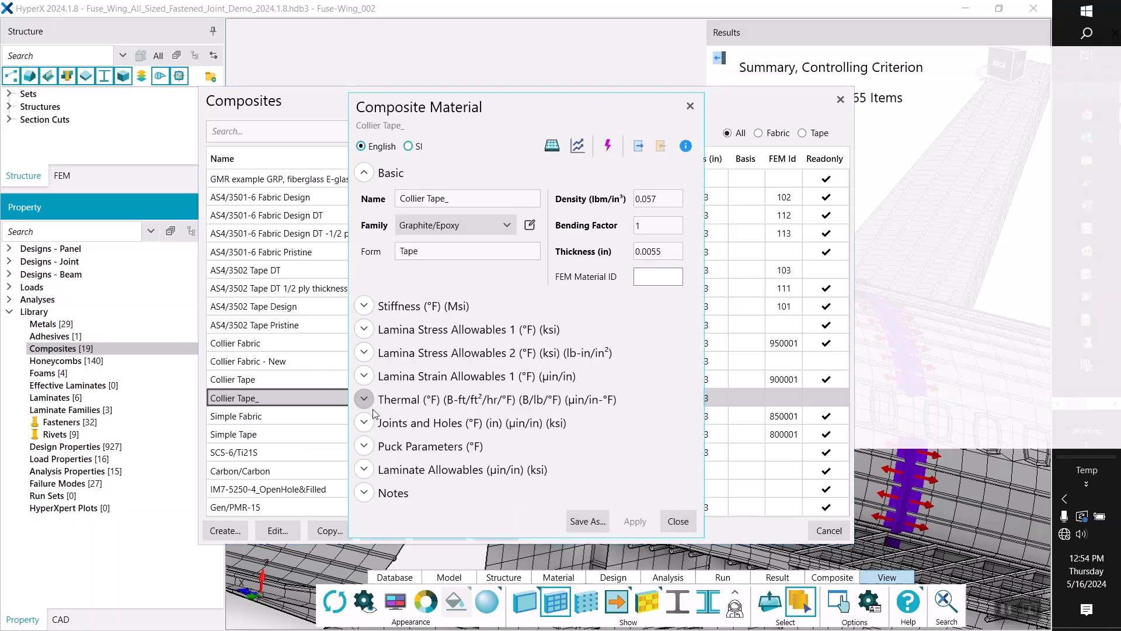
left_click_drag(331, 107, 9, 558)
left_click_drag(495, 25, 354, 599)
left_click_drag(535, 108, 229, 40)
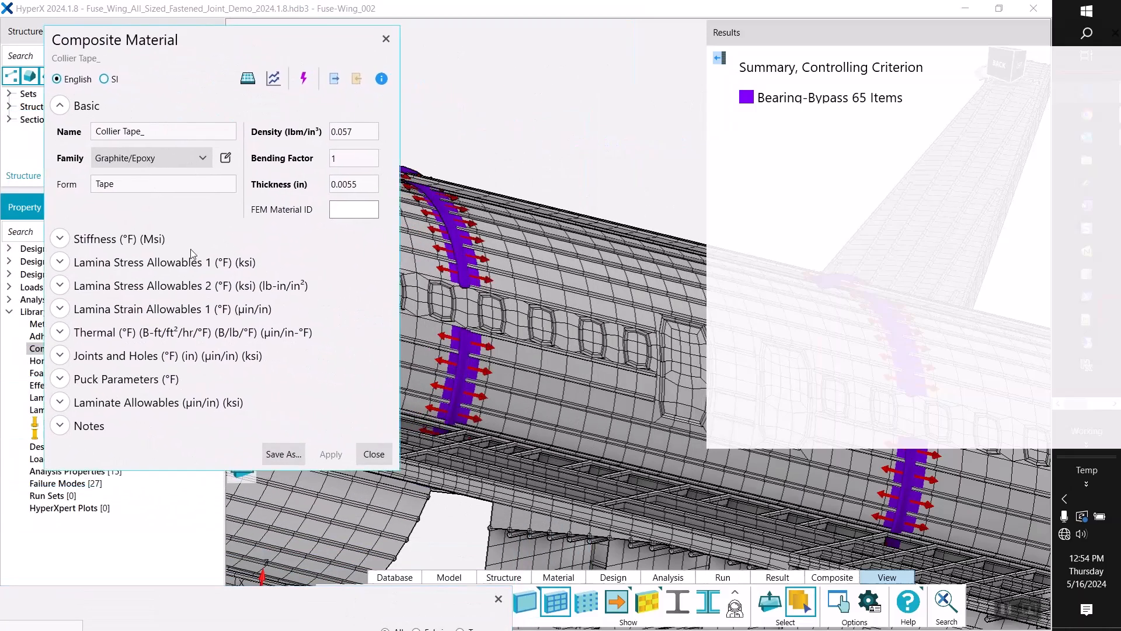
Examine the Joints and Holes data of Collier Tape_ and plot its bearing-bypass curves
left_click(72, 366)
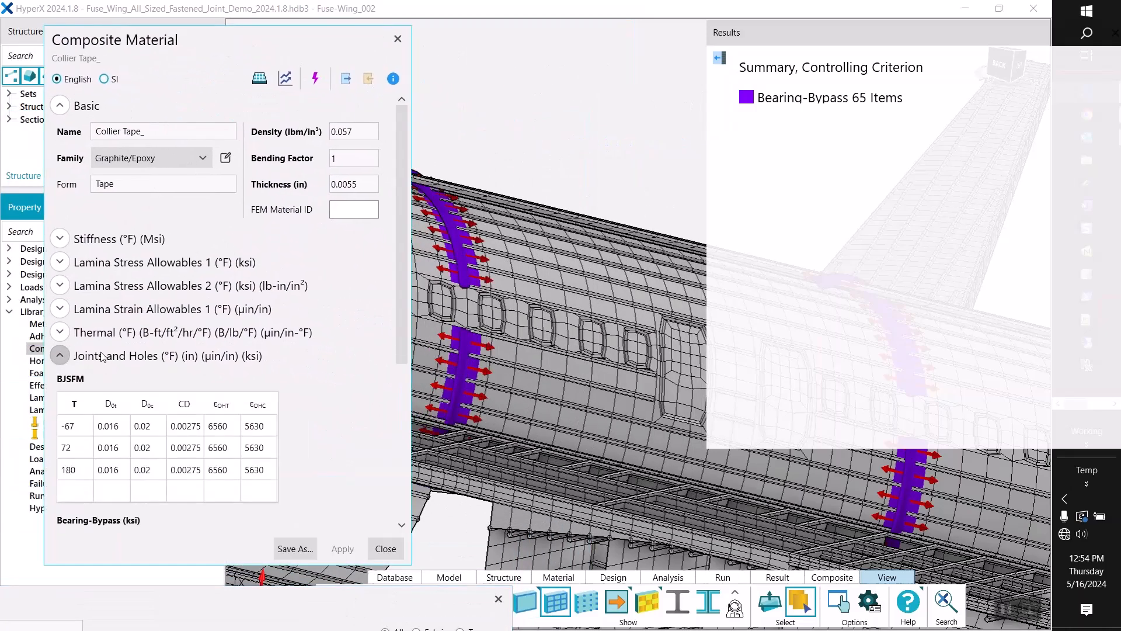
scroll(104, 357, "down", 3)
scroll(105, 358, "down", 2)
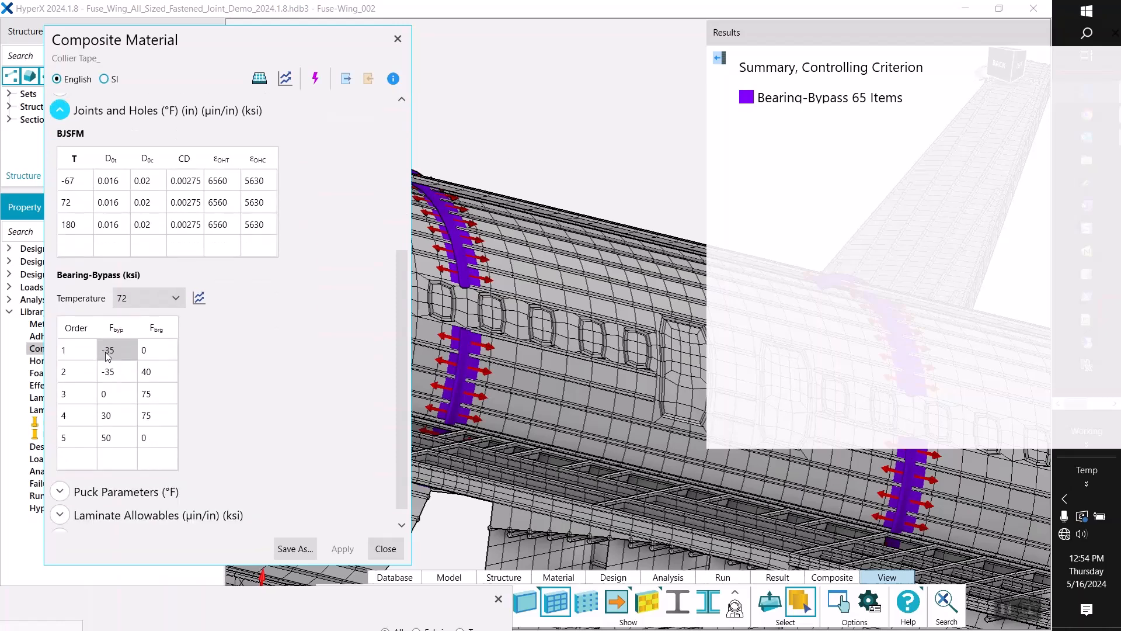
left_click(199, 299)
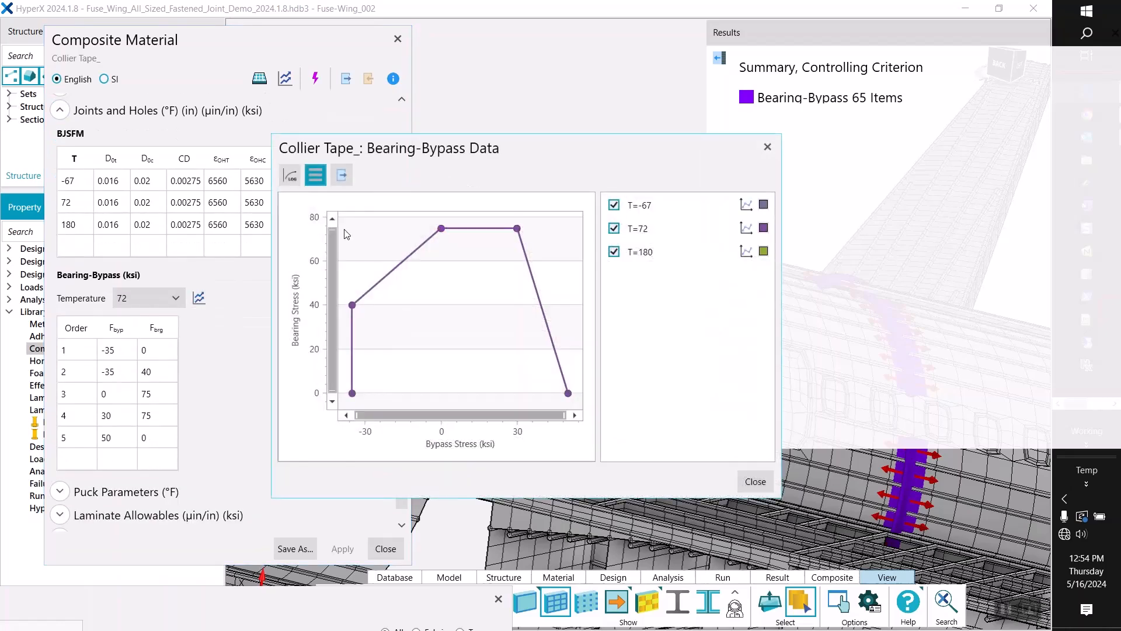
left_click_drag(448, 154, 411, 41)
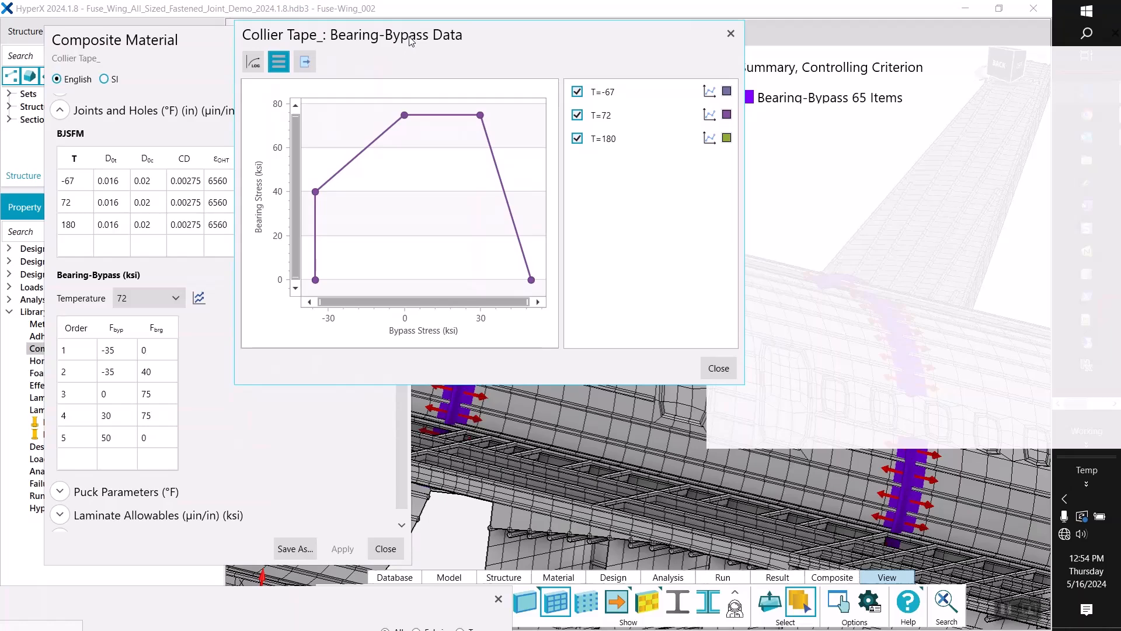
Hide the T=-67 and T=180 curves in the bearing-bypass plot and inspect the points of the T=72 envelope
left_click(576, 92)
left_click(577, 139)
left_click_drag(517, 39, 419, 45)
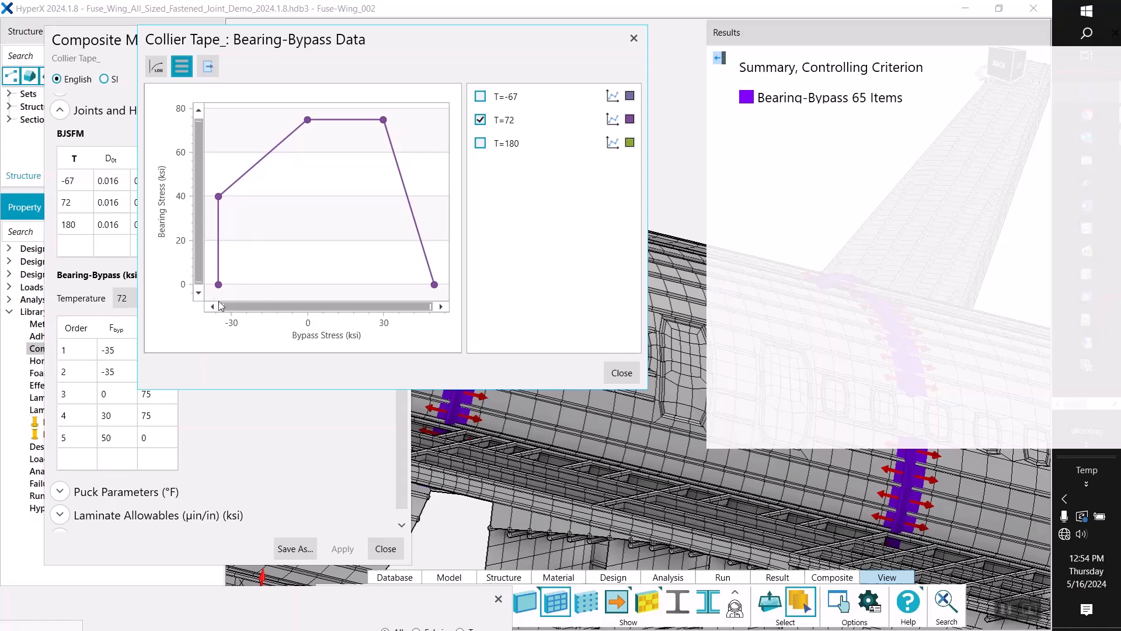
mouse_move(221, 288)
mouse_move(307, 121)
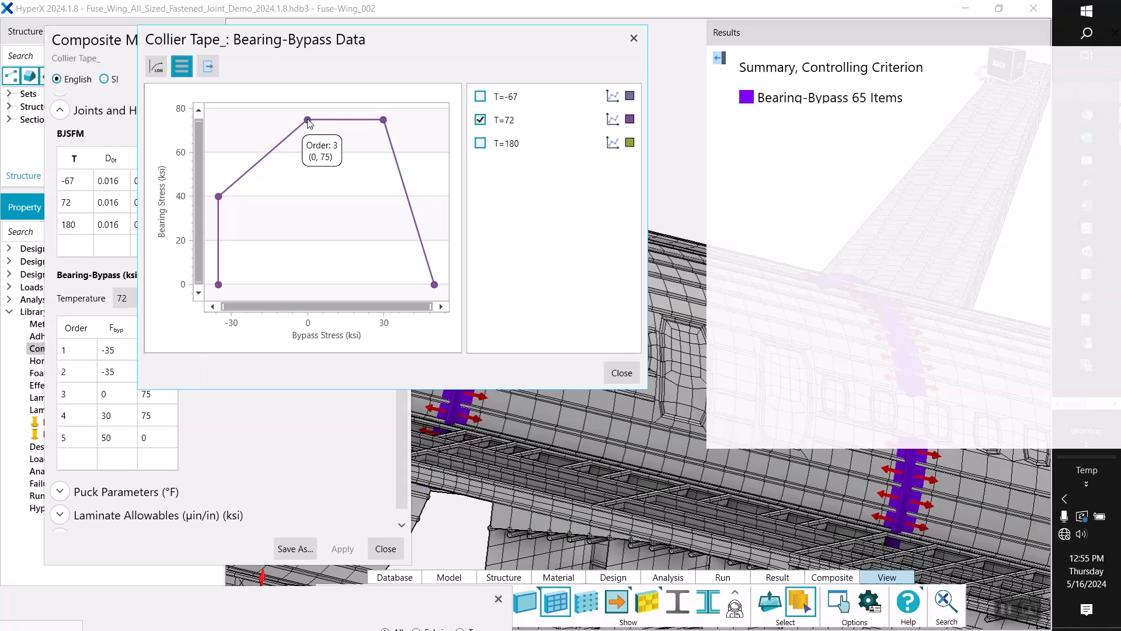
left_click_drag(304, 46, 172, 116)
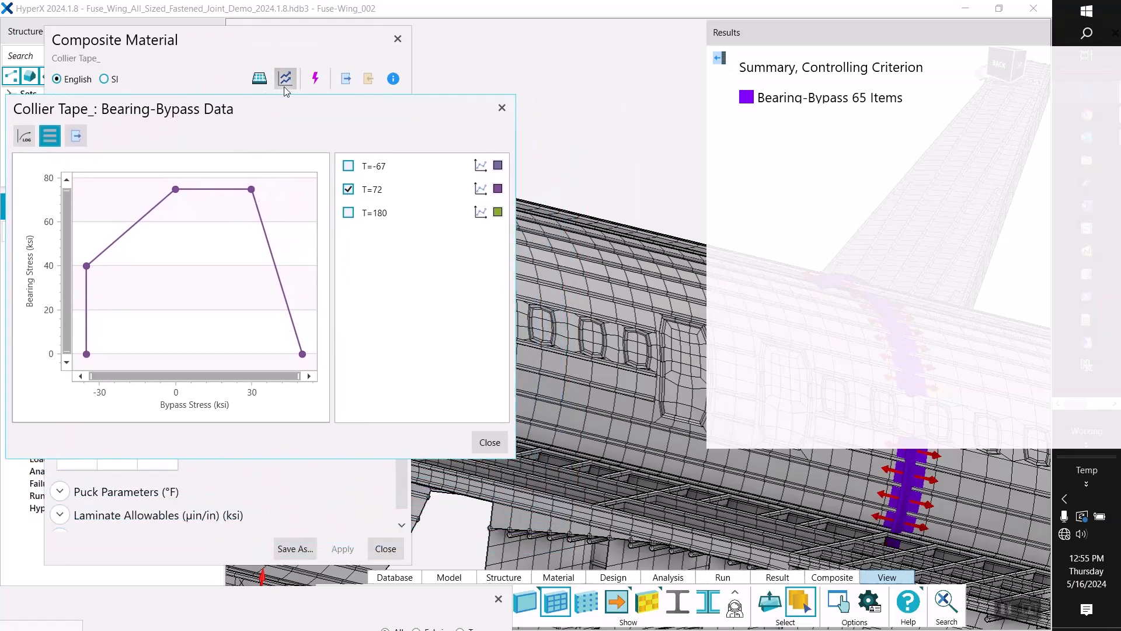
left_click(284, 80)
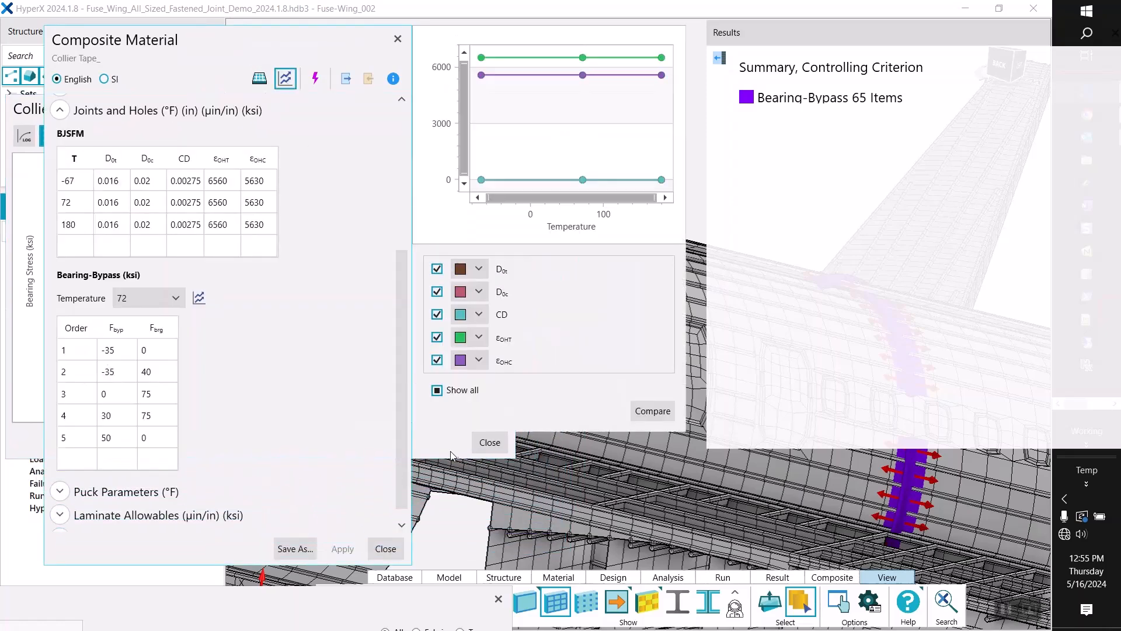
left_click(315, 78)
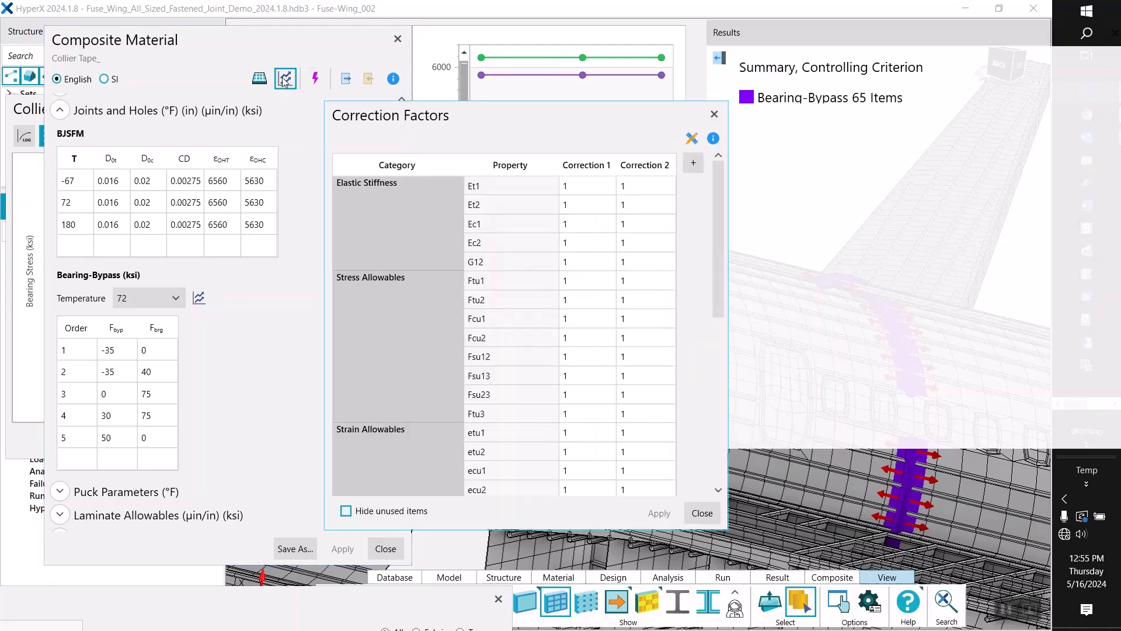
left_click_drag(420, 115, 730, 40)
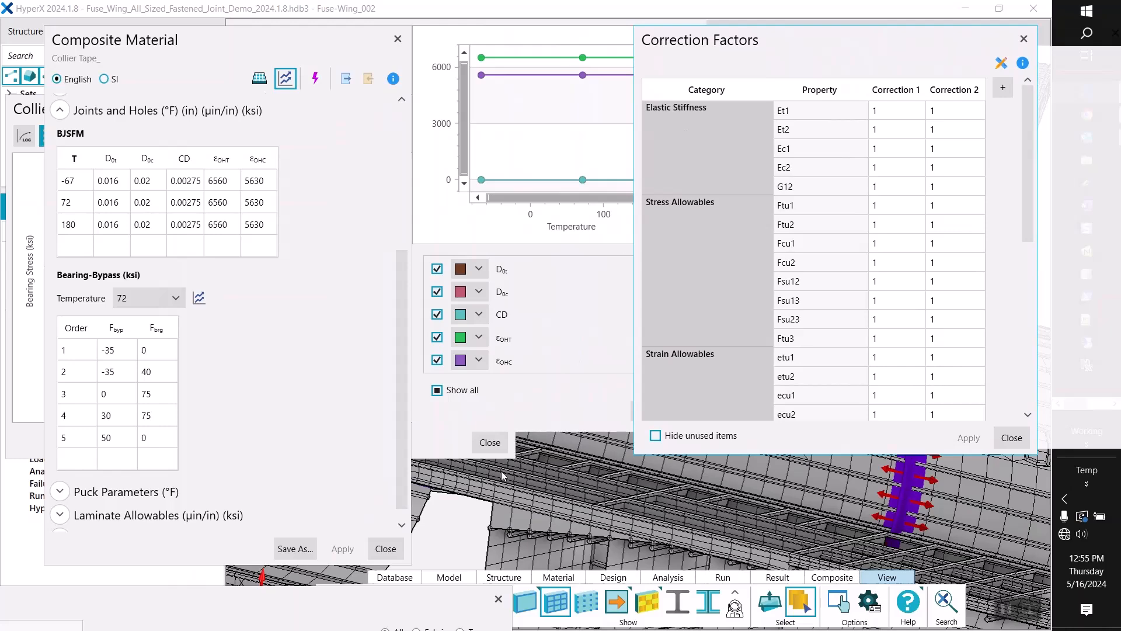
left_click(1011, 437)
left_click(289, 80)
Open the Correction 1 data definition for Bearing under Bolted Joint Stress Allowables in the material's correction factors
left_click_drag(281, 34, 212, 456)
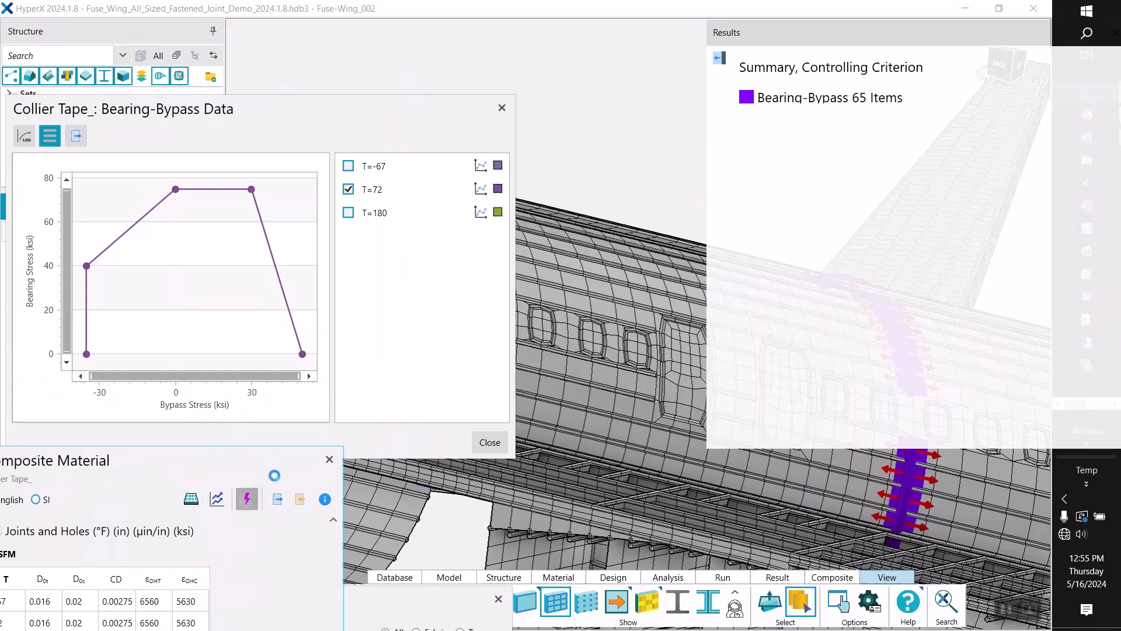
left_click(478, 162)
left_click_drag(503, 118, 755, 74)
left_click_drag(971, 188, 964, 384)
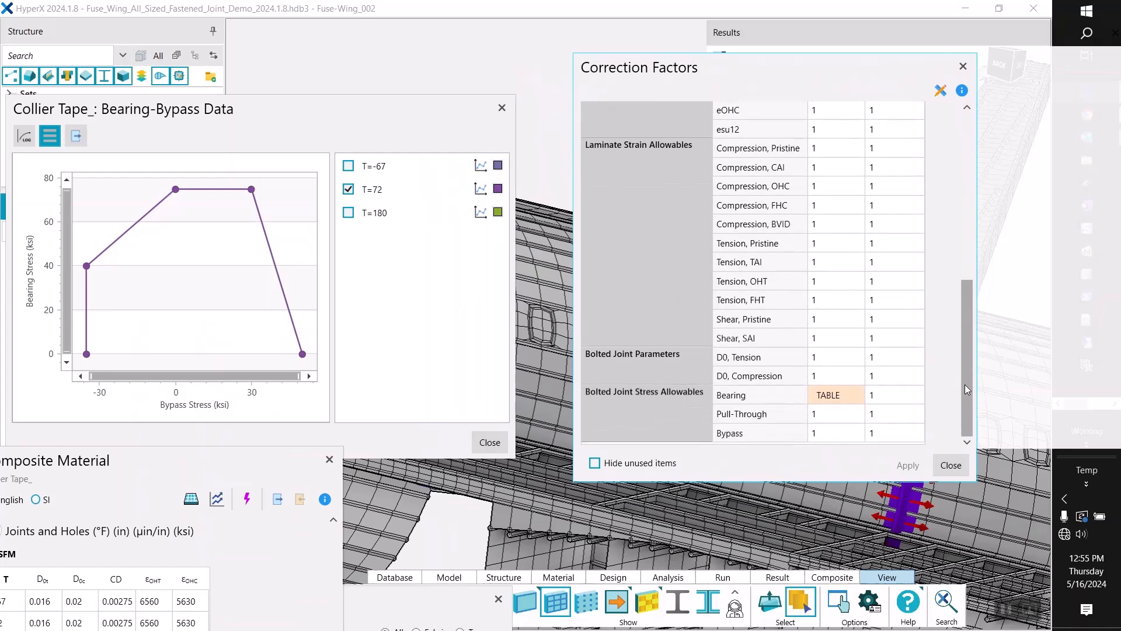
right_click(834, 399)
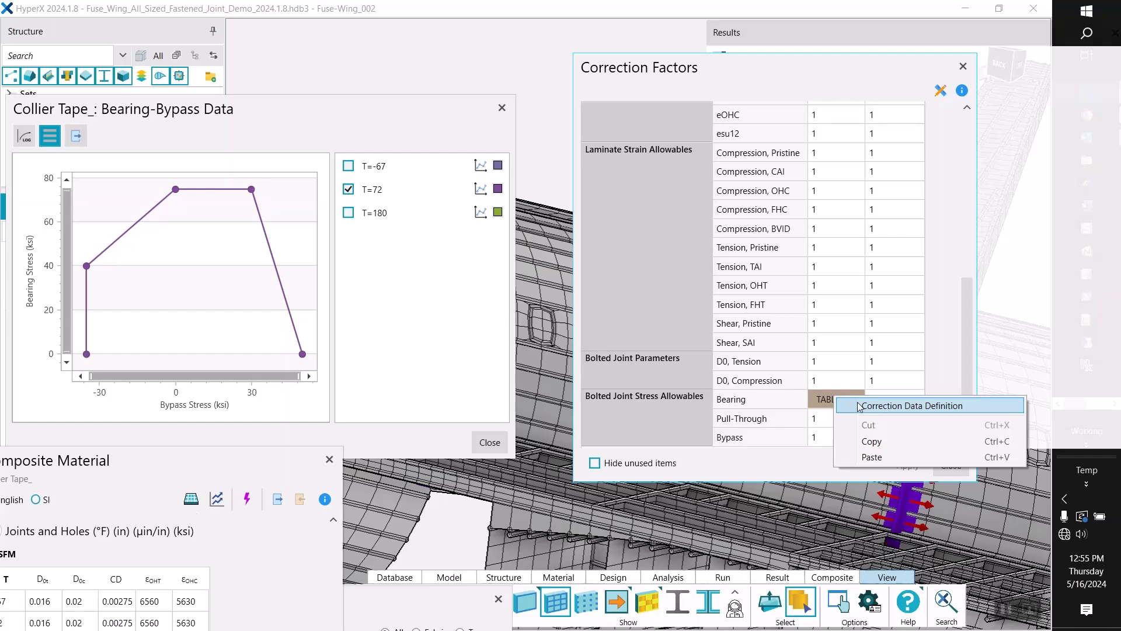
left_click(899, 406)
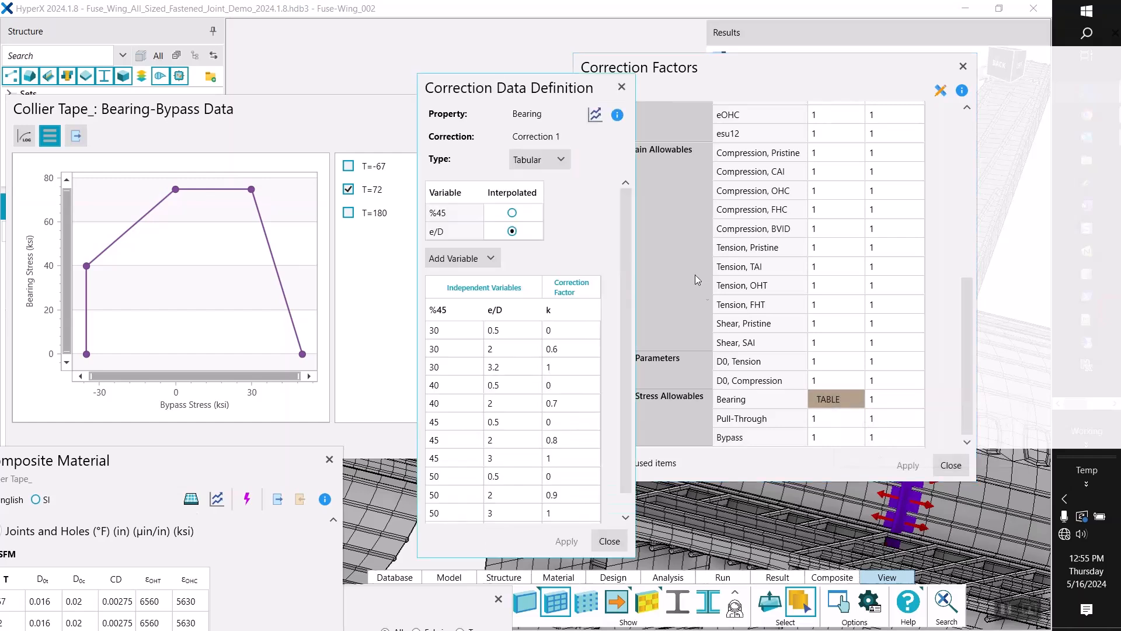
Examine the tabular bearing correction factors by %45 and e/D and plot the correction k against e/D
left_click_drag(528, 89, 630, 56)
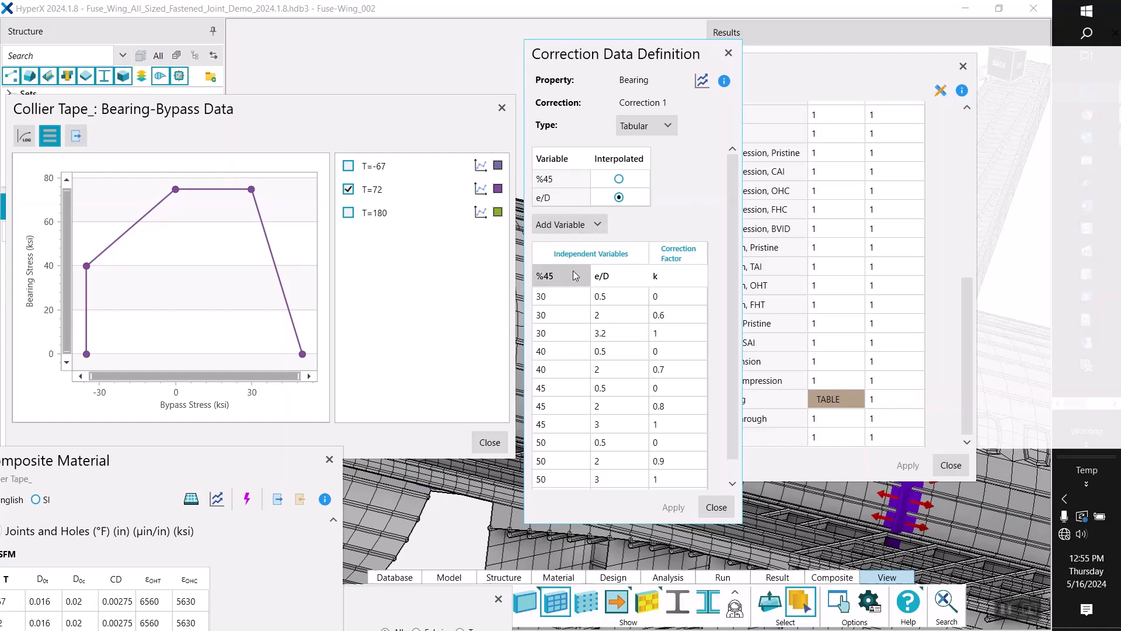
left_click_drag(733, 296, 733, 324)
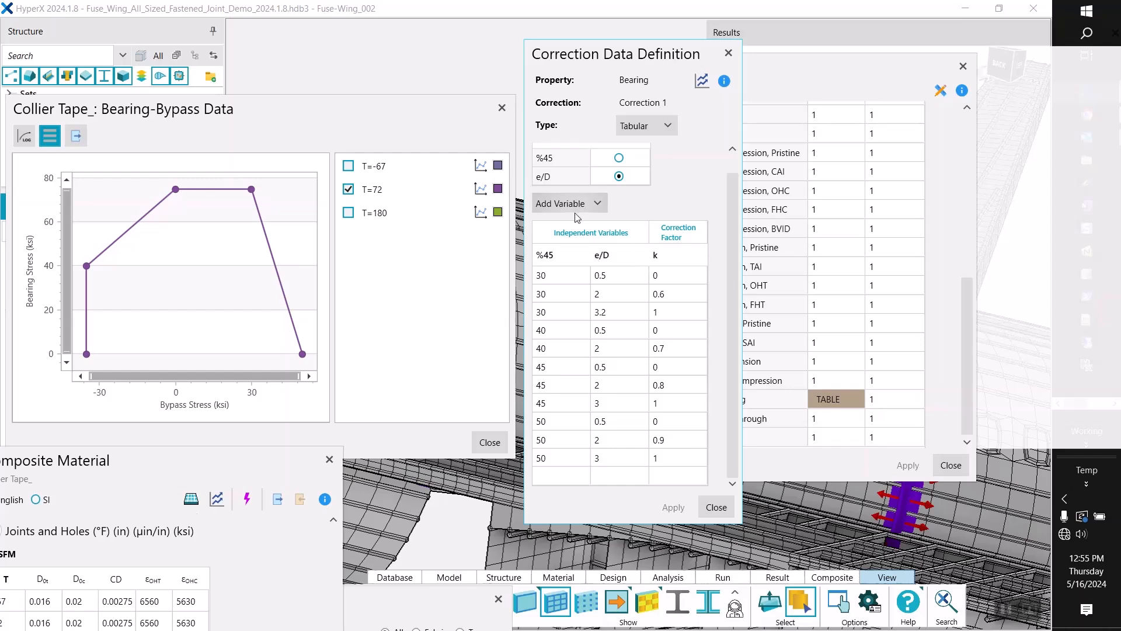
scroll(577, 218, "up", 1)
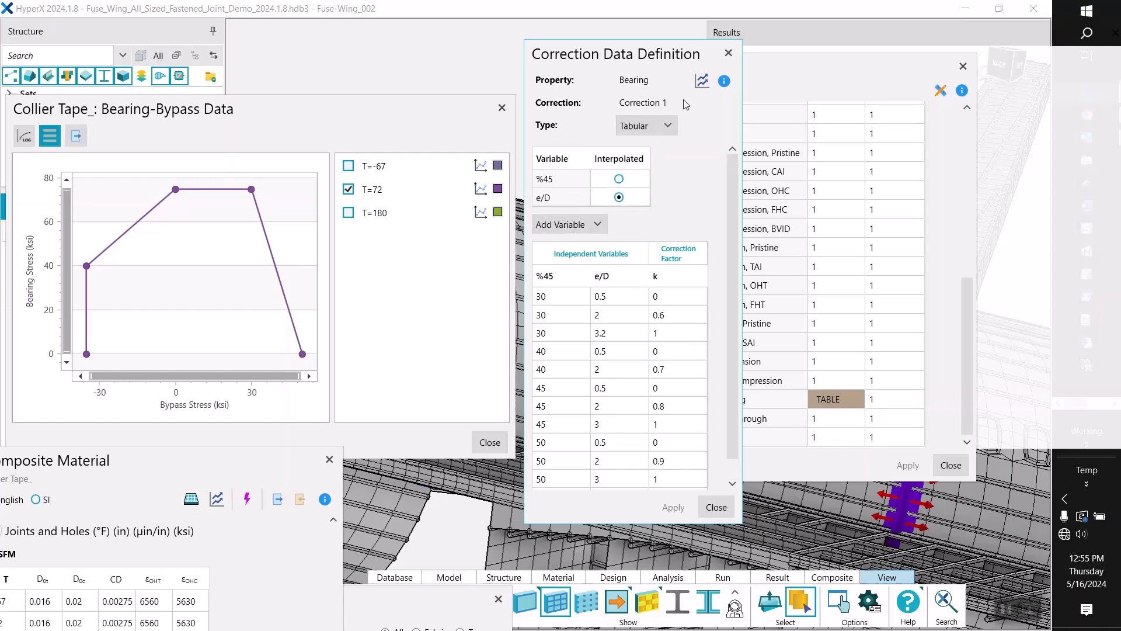
left_click(703, 80)
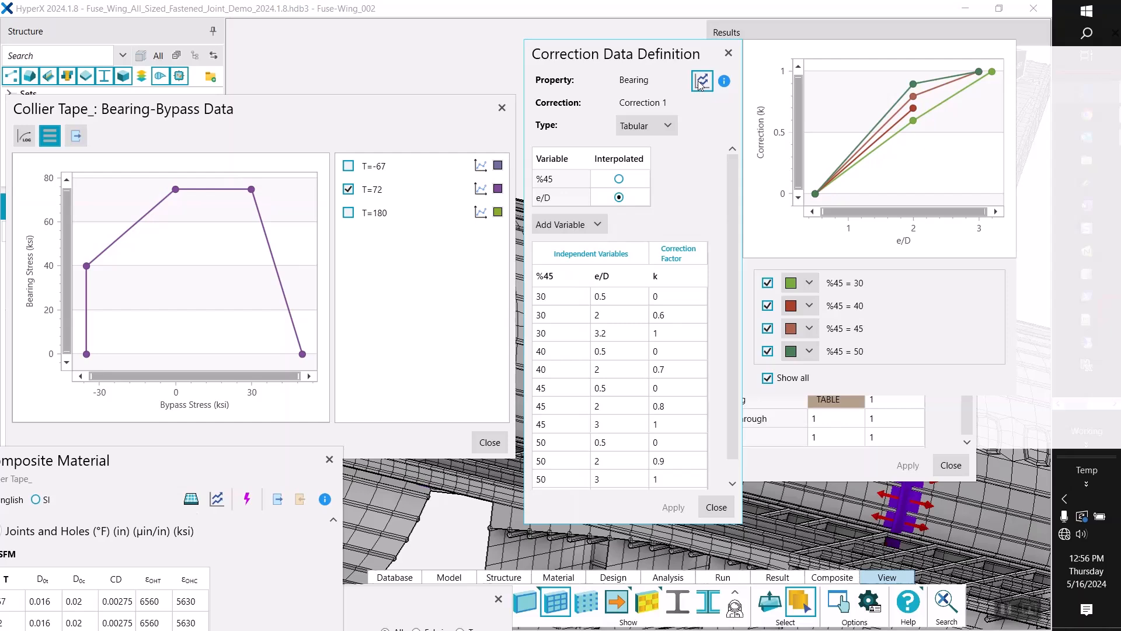
left_click_drag(636, 57, 448, 75)
mouse_move(726, 140)
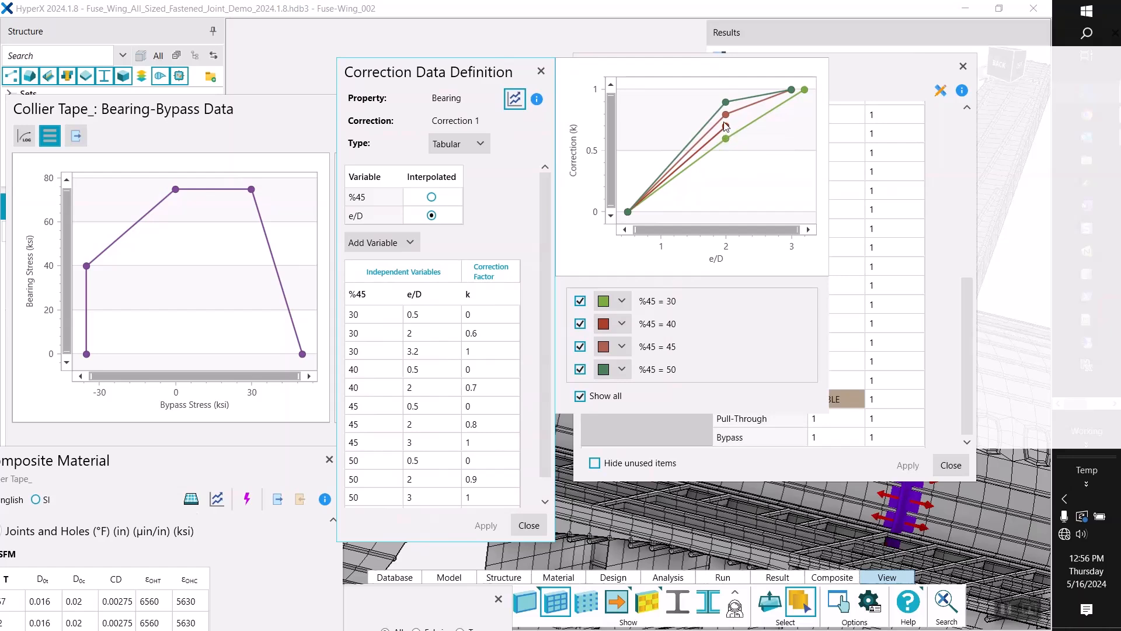
Review the available correction types, keep Tabular, and list the variables that can be added to the bearing correction
left_click(479, 144)
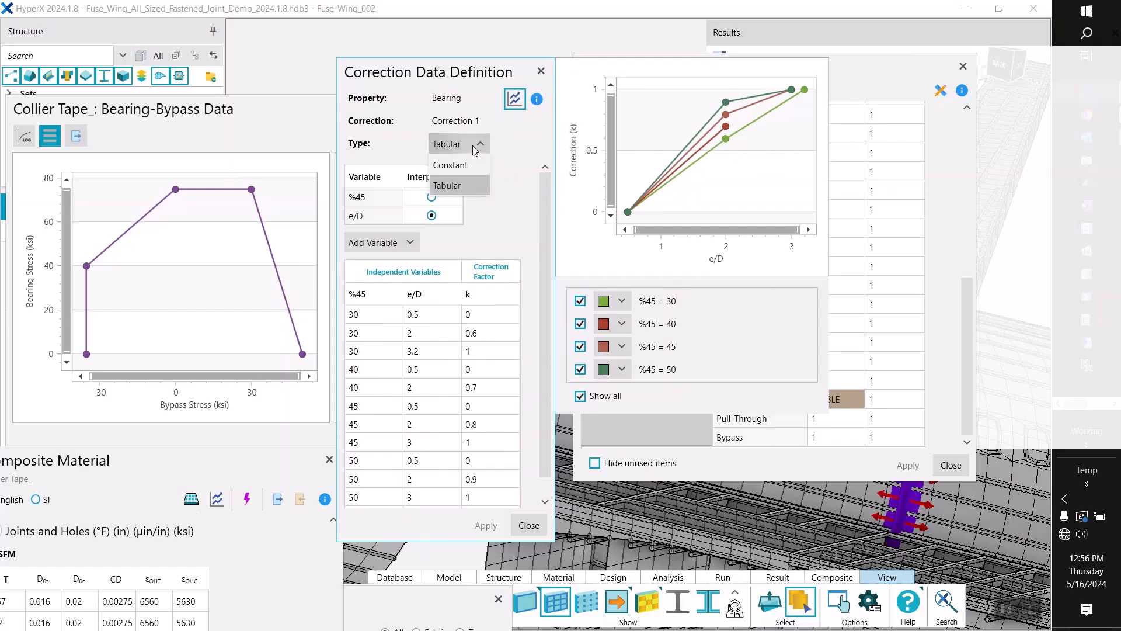
left_click(447, 184)
left_click(411, 243)
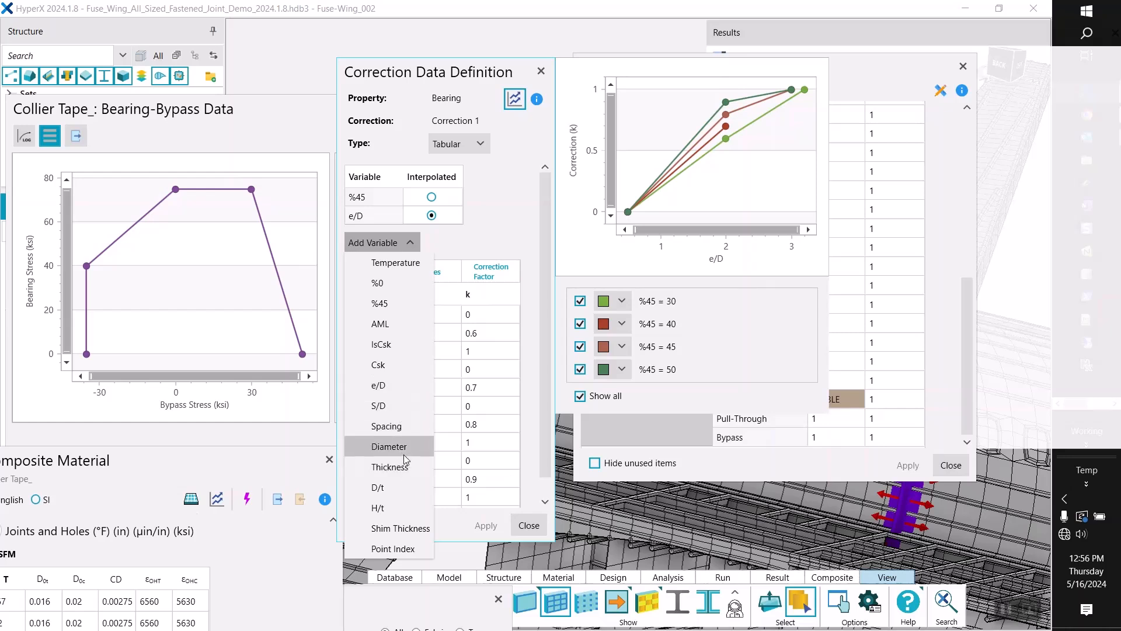
Close the bearing correction definition, correction factors, bearing-bypass plot and composite material windows
left_click(411, 243)
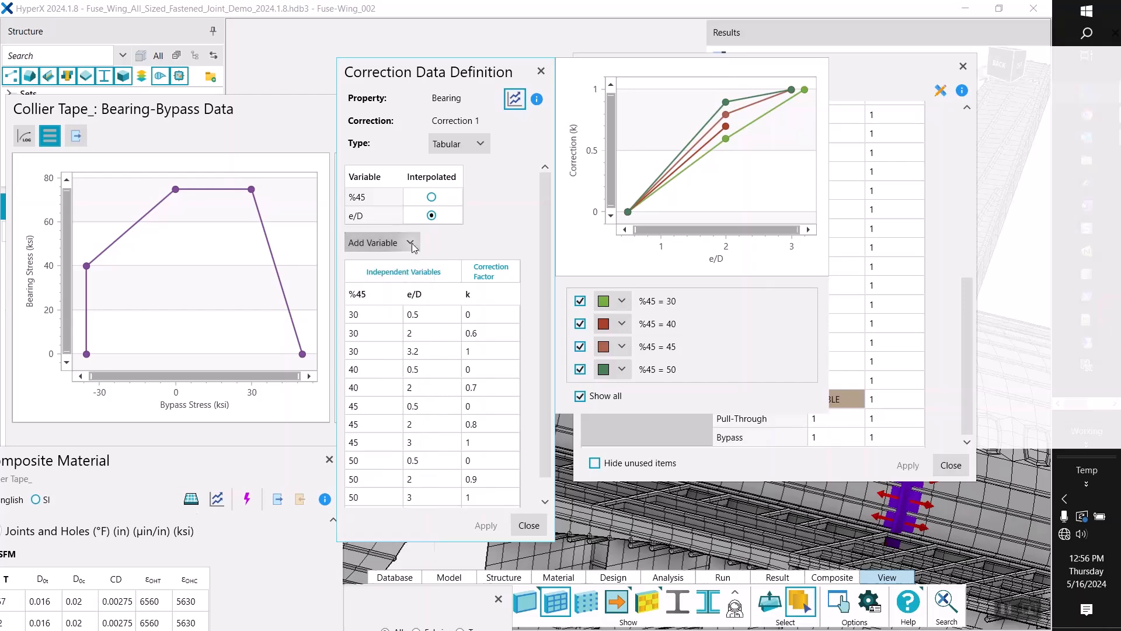
left_click(542, 77)
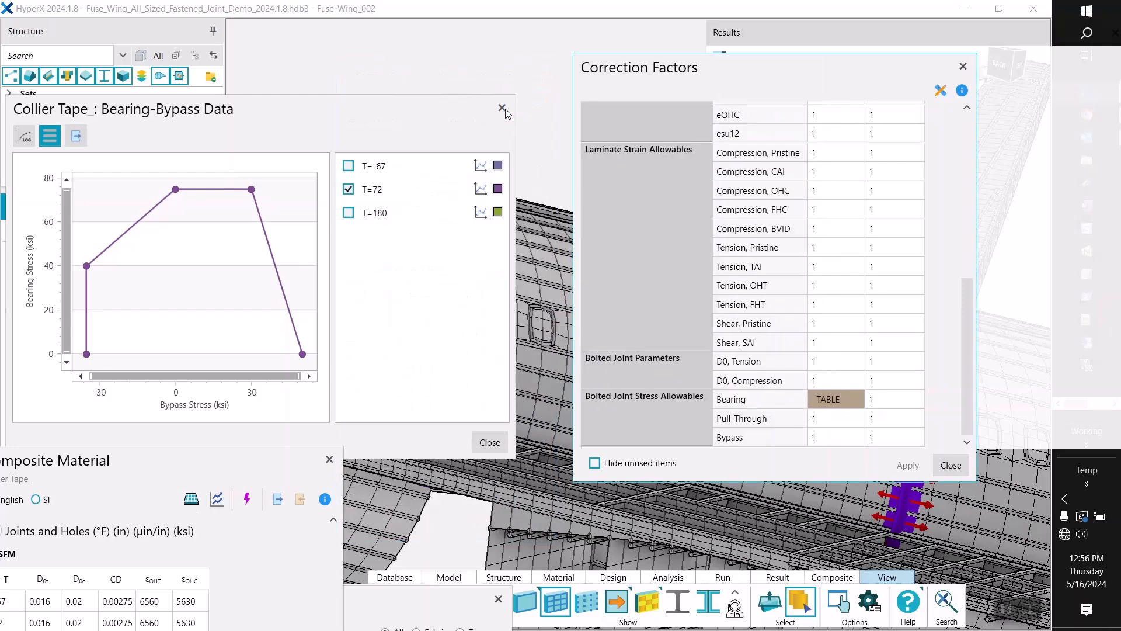
left_click(963, 66)
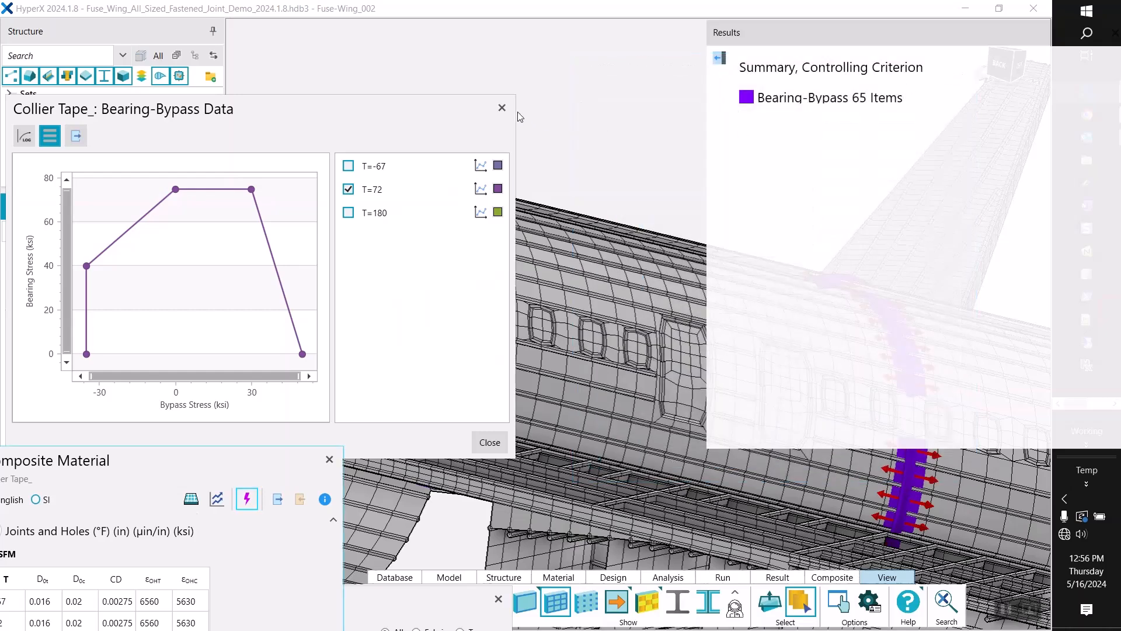
left_click(502, 107)
left_click_drag(175, 466, 457, 55)
left_click(608, 50)
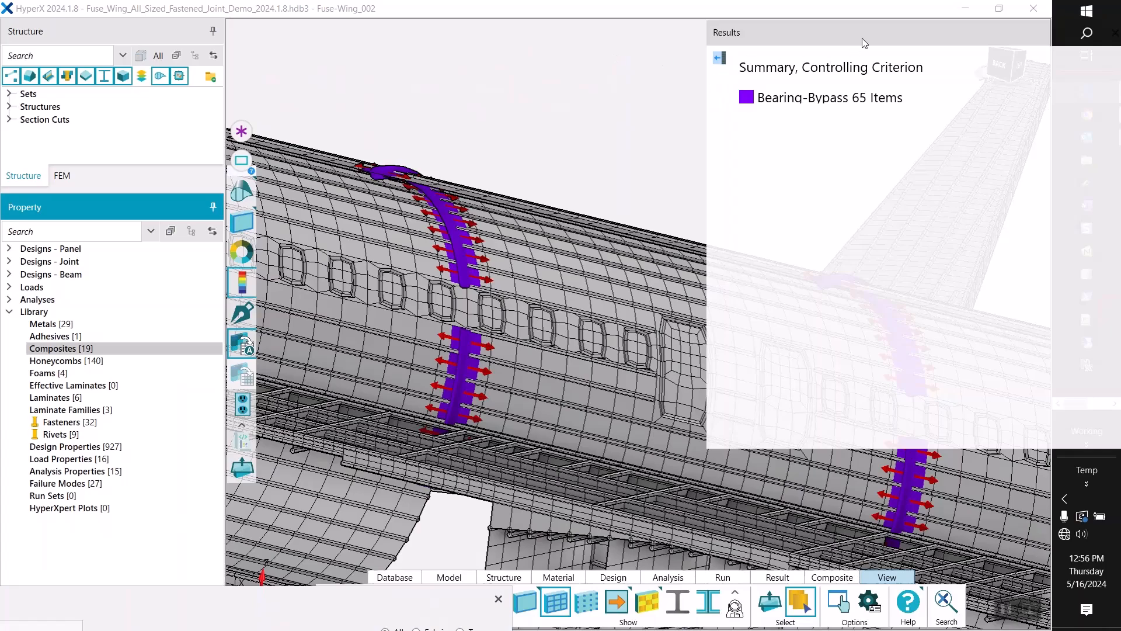
Move the controlling criterion results legend clear of the fuselage joints
left_click_drag(708, 117, 903, 126)
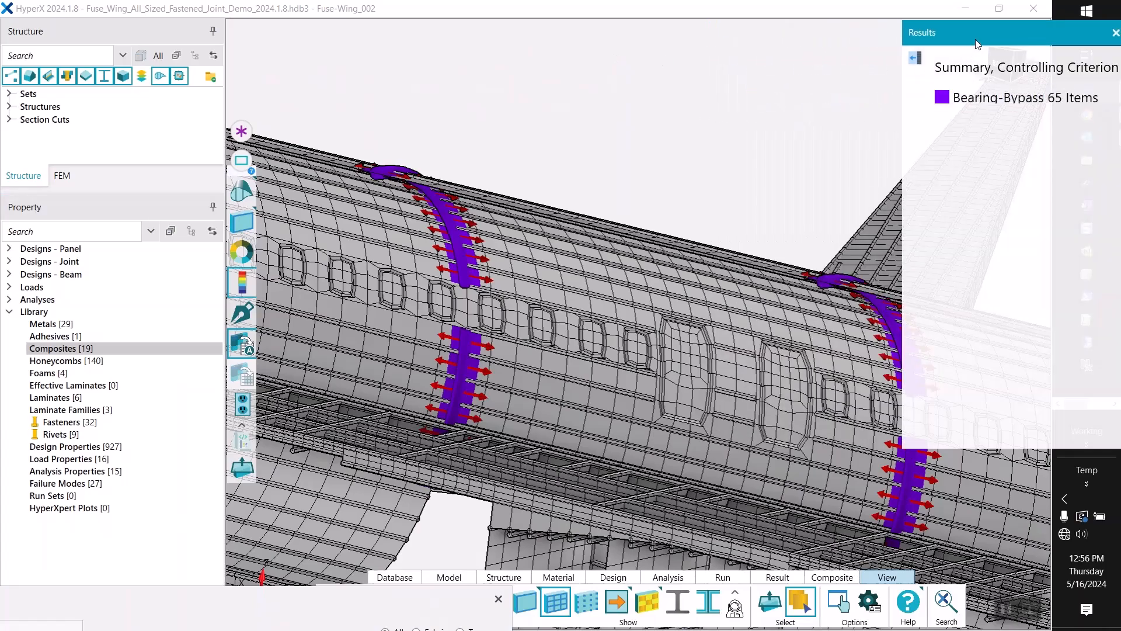
left_click_drag(976, 45, 870, 55)
middle_click_drag(483, 172, 506, 150)
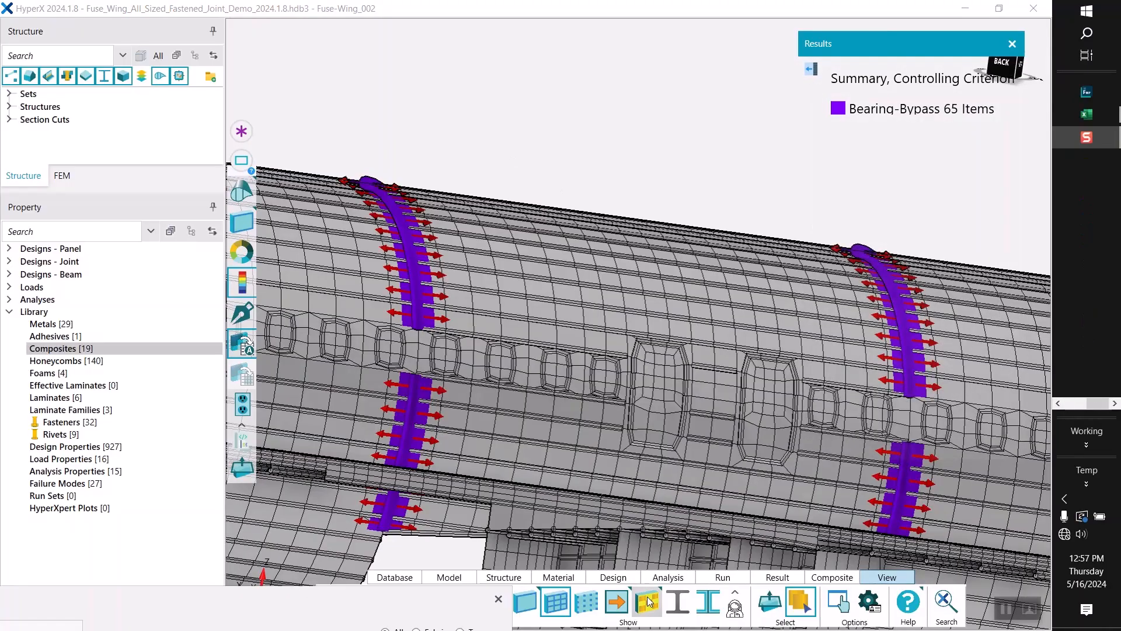
middle_click_drag(385, 229, 418, 222)
middle_click_drag(493, 248, 503, 182, "ctrl")
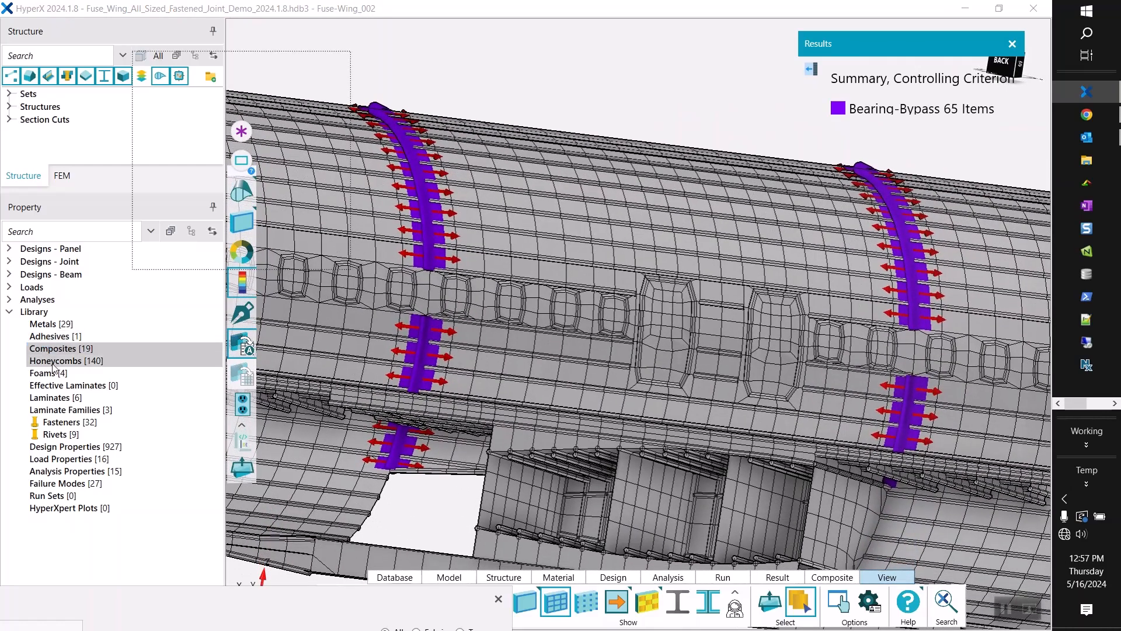
Open the Single Shear - Bolted - 927 fastened joint design for editing
left_click(9, 311)
left_click(10, 263)
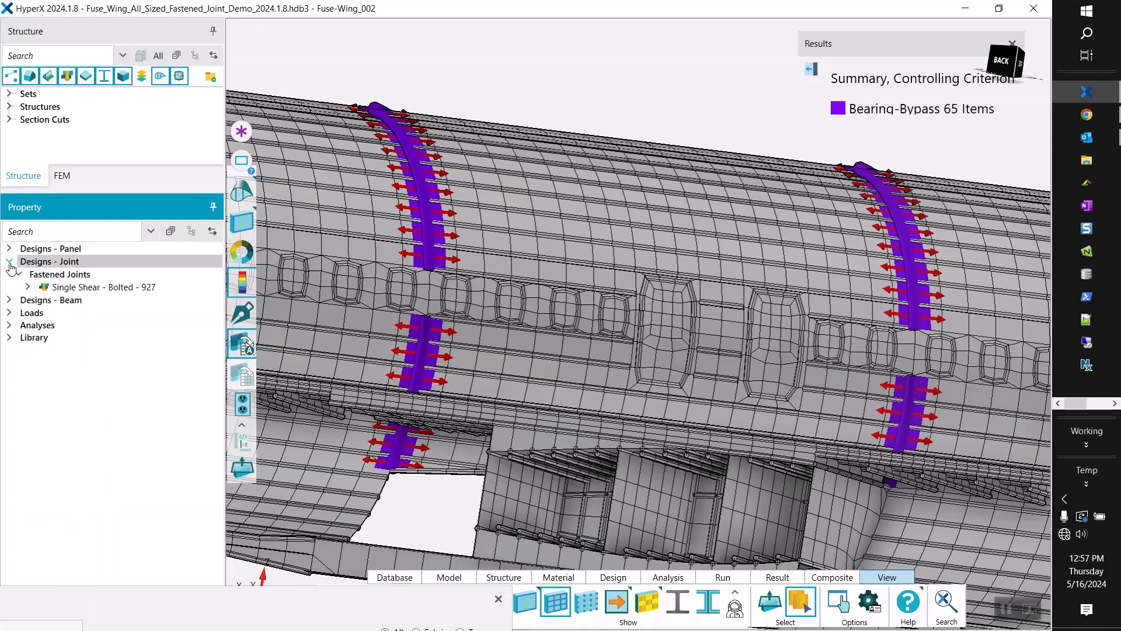
left_click(76, 288)
right_click(76, 288)
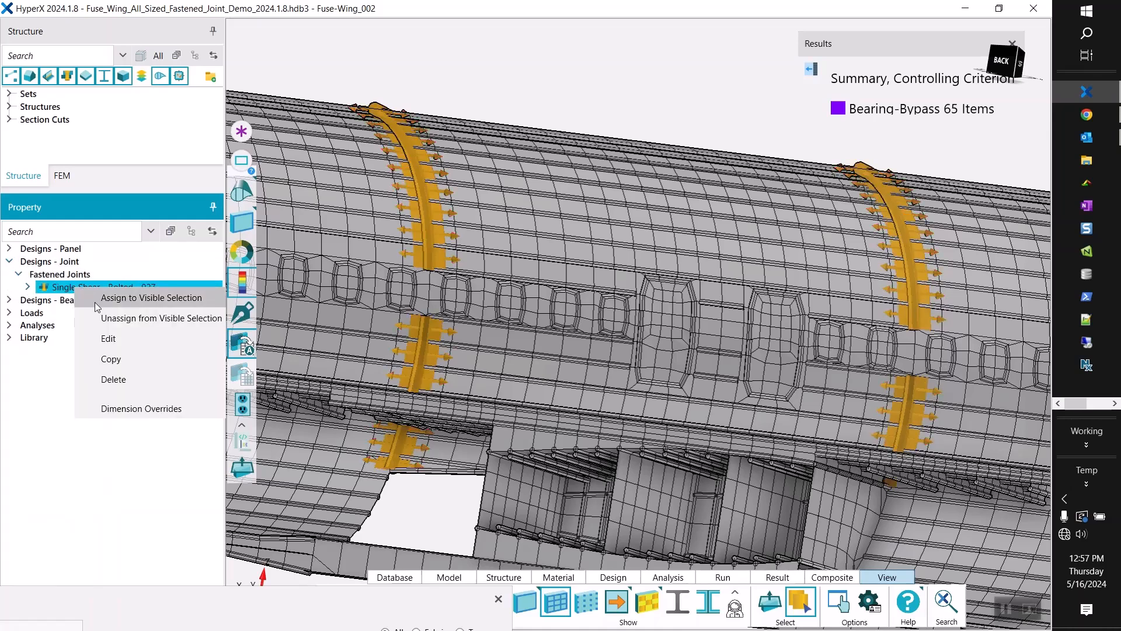
left_click(98, 338)
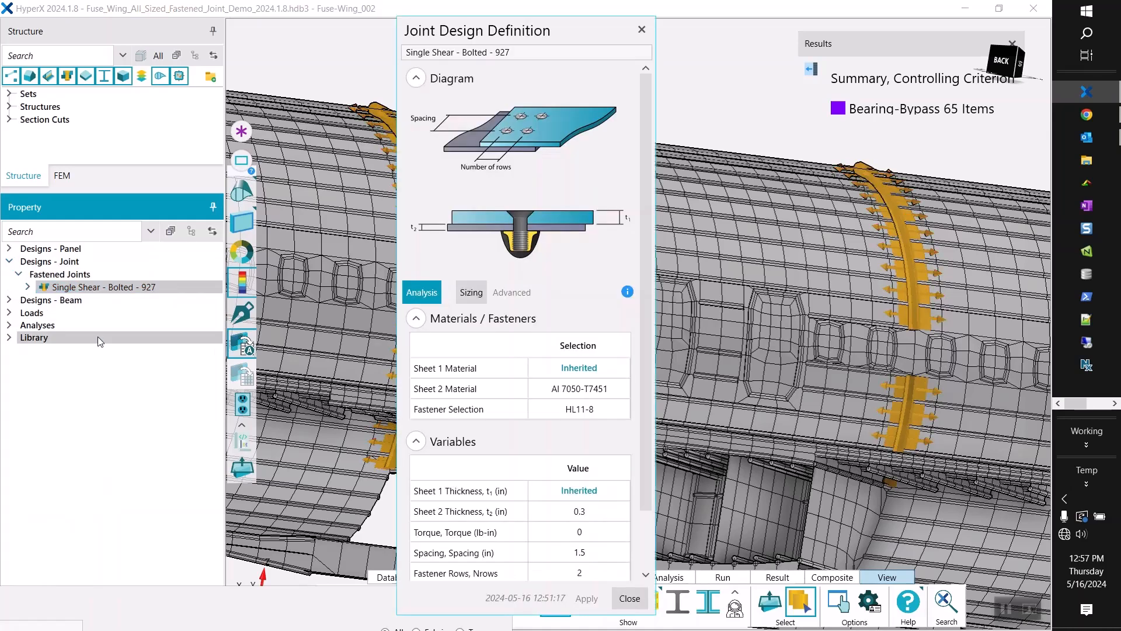
Set the joint's Sheet 1 Material to the 17_ply_edgeband laminate and apply the change to the design
left_click(541, 368)
left_click(563, 403)
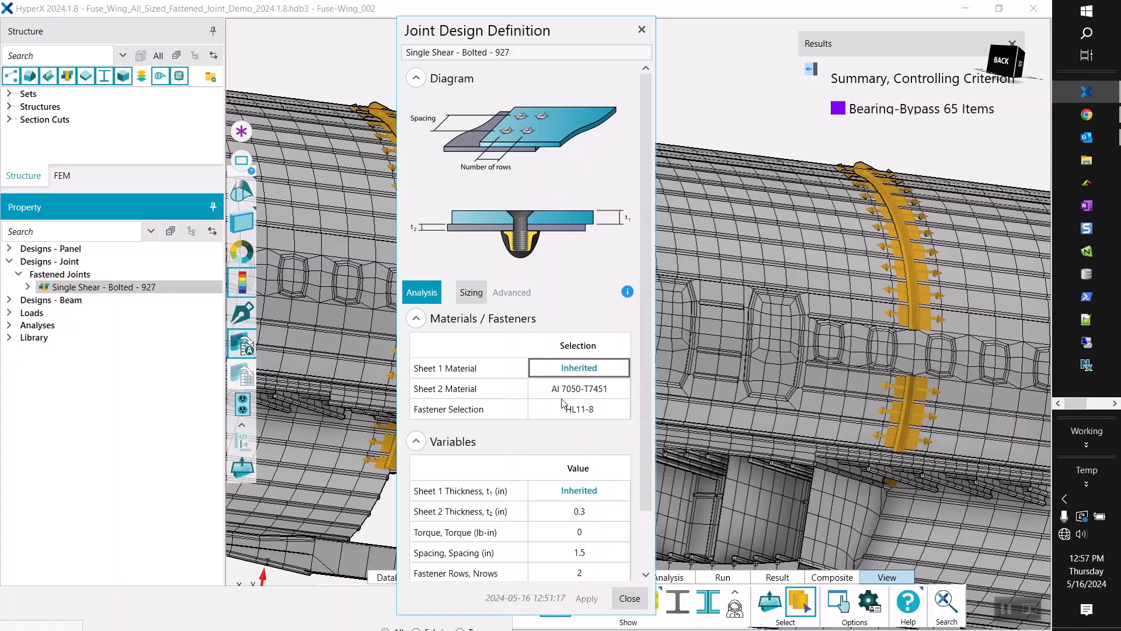
left_click(369, 241)
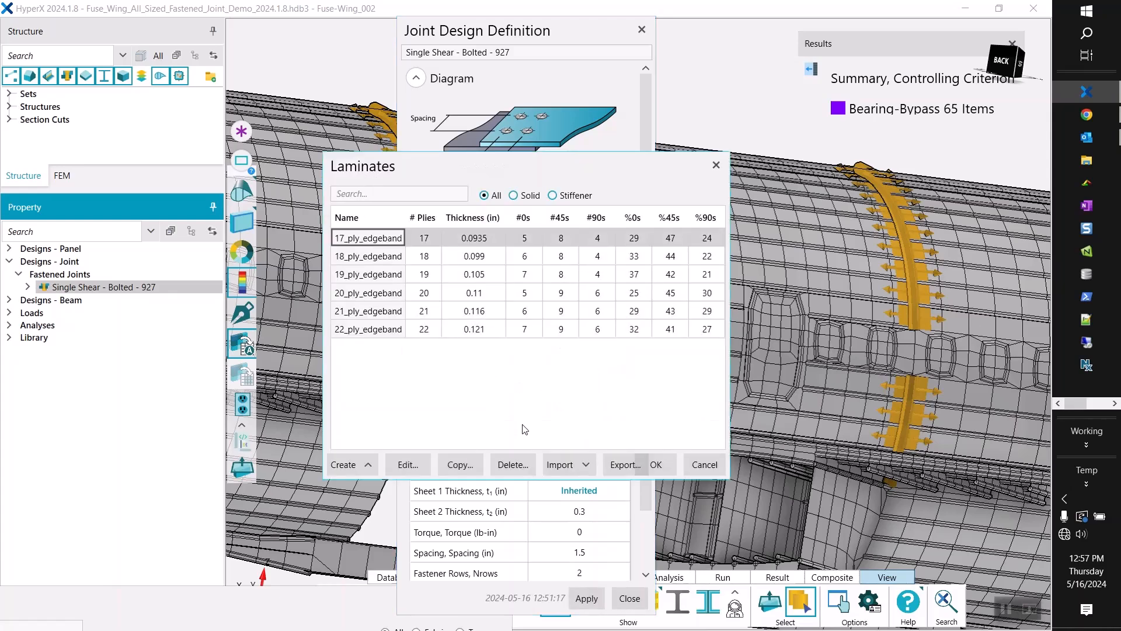
left_click(667, 463)
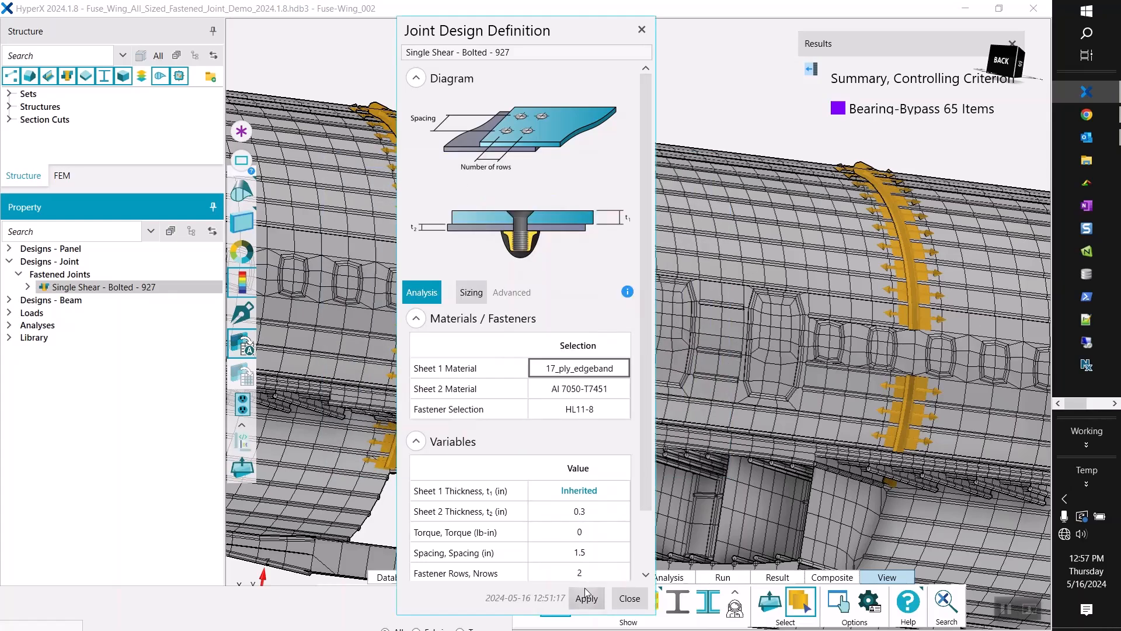
left_click_drag(435, 36, 91, 28)
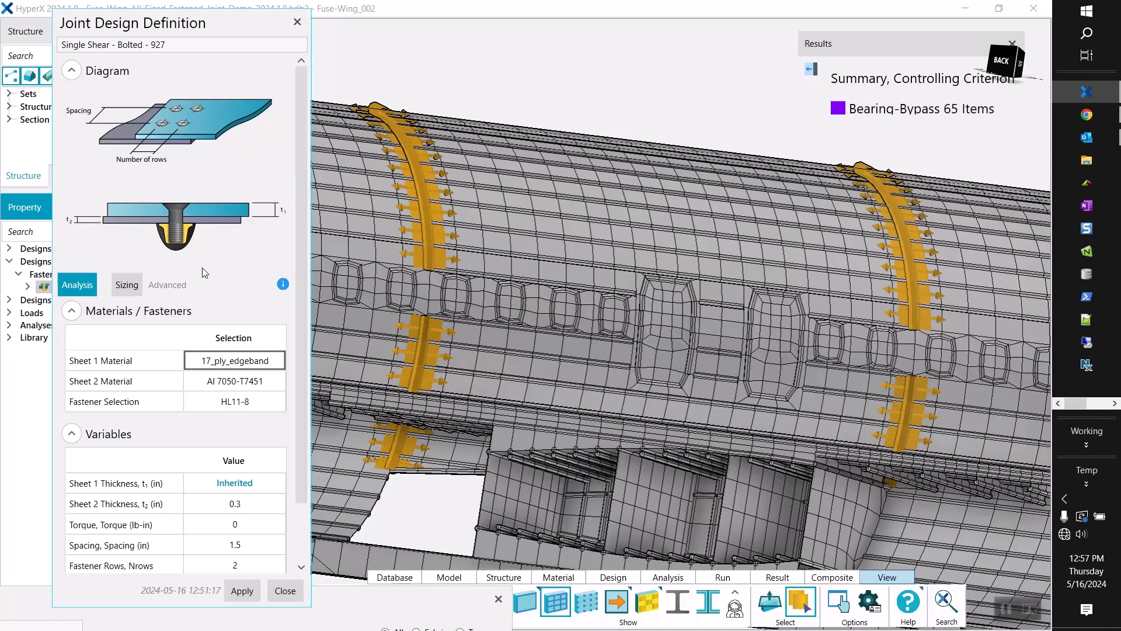
left_click(242, 590)
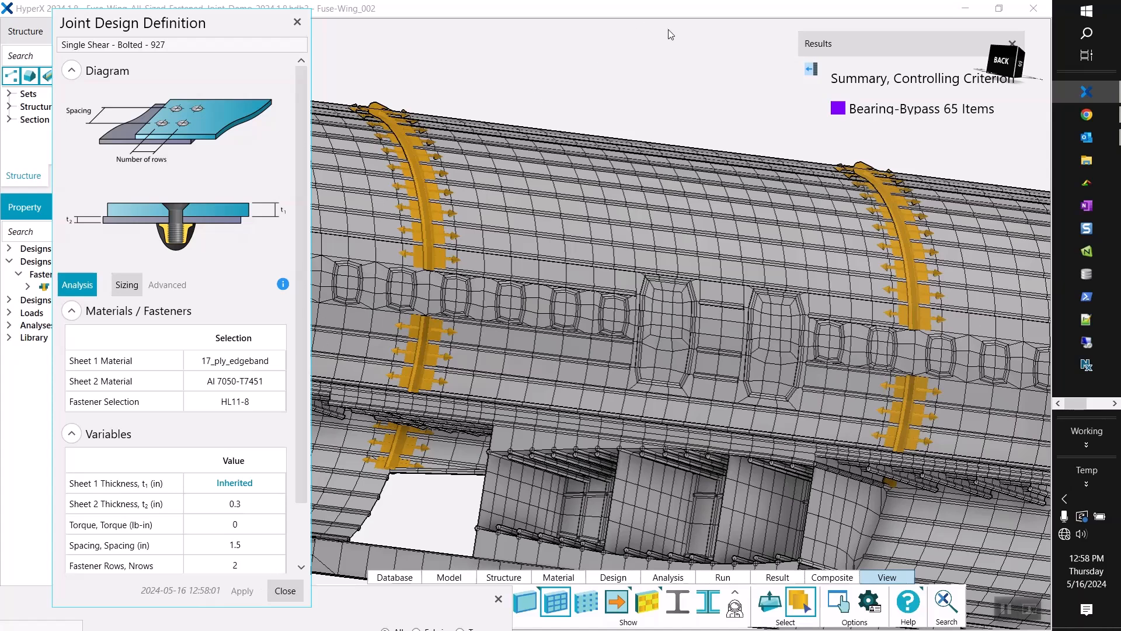
Plot the summary minimum margin of safety by joint and run the joint analysis on the fuselage joints
left_click(810, 70)
left_click(613, 158)
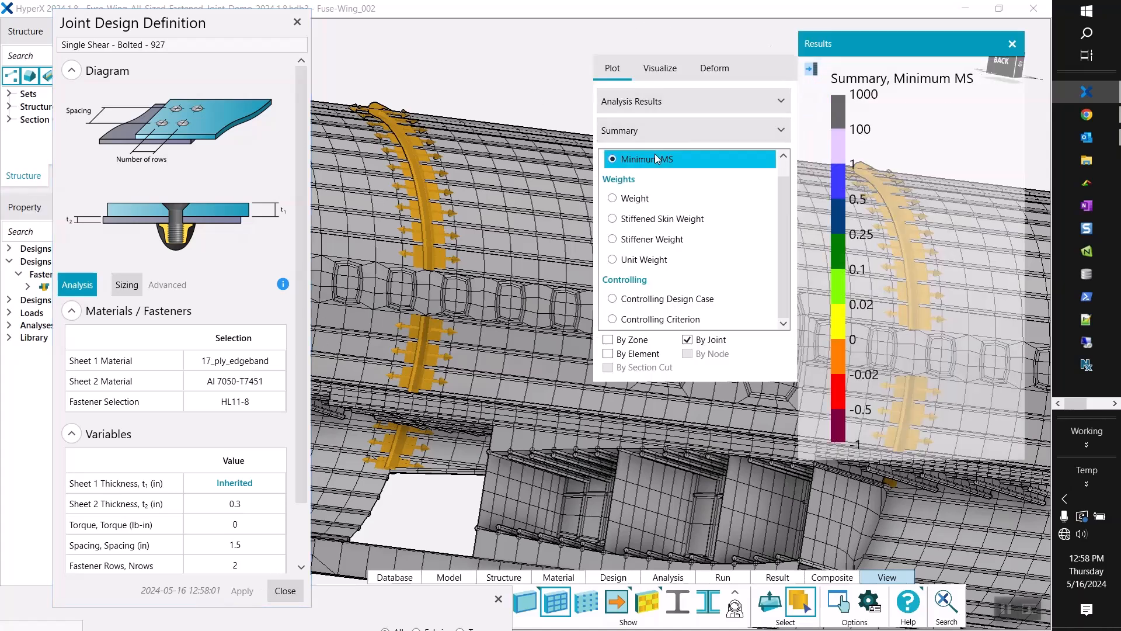
left_click(940, 70)
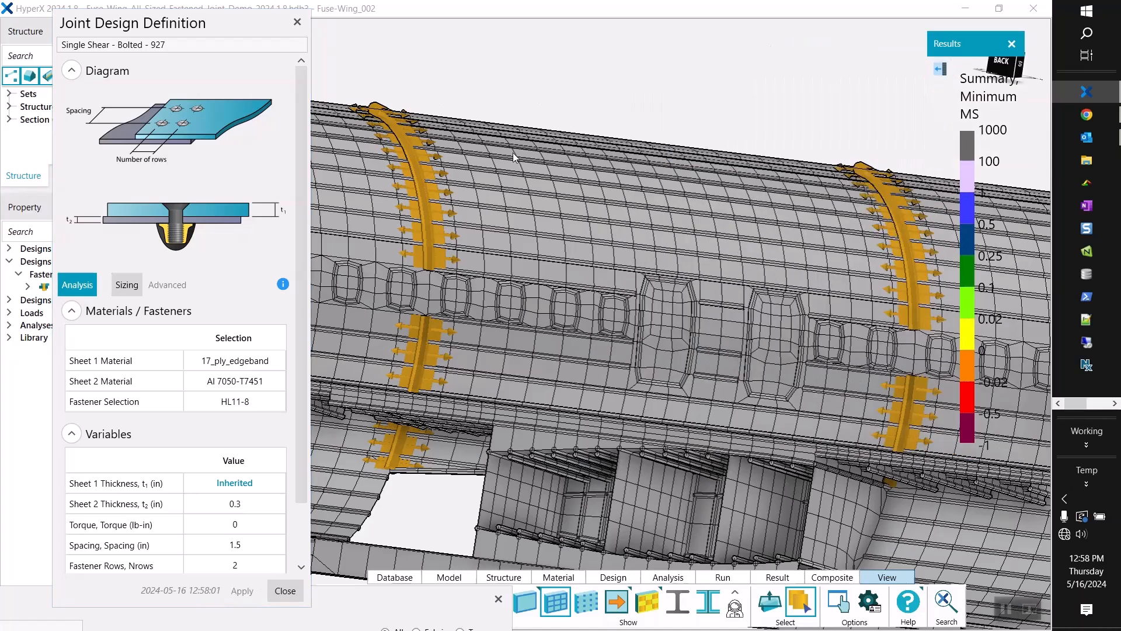
right_click(418, 190)
left_click(496, 345)
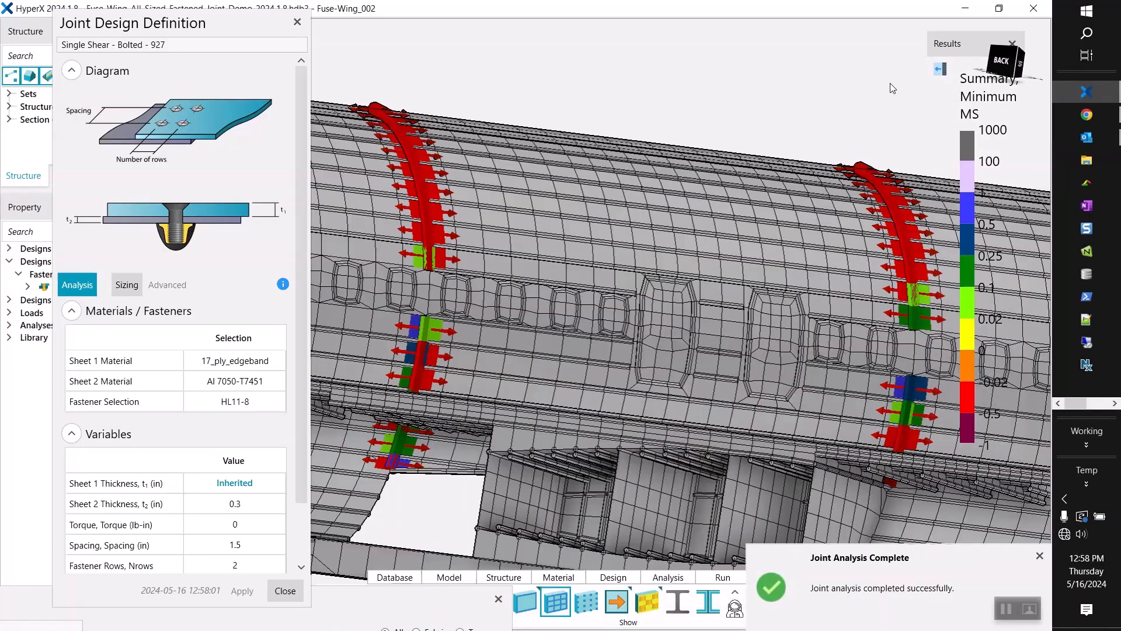
mouse_move(704, 117)
middle_mouse_down()
mouse_move(726, 105)
mouse_move(690, 120)
mouse_move(691, 139)
mouse_move(702, 100)
mouse_move(708, 112)
mouse_move(682, 131)
mouse_move(693, 136)
middle_mouse_up()
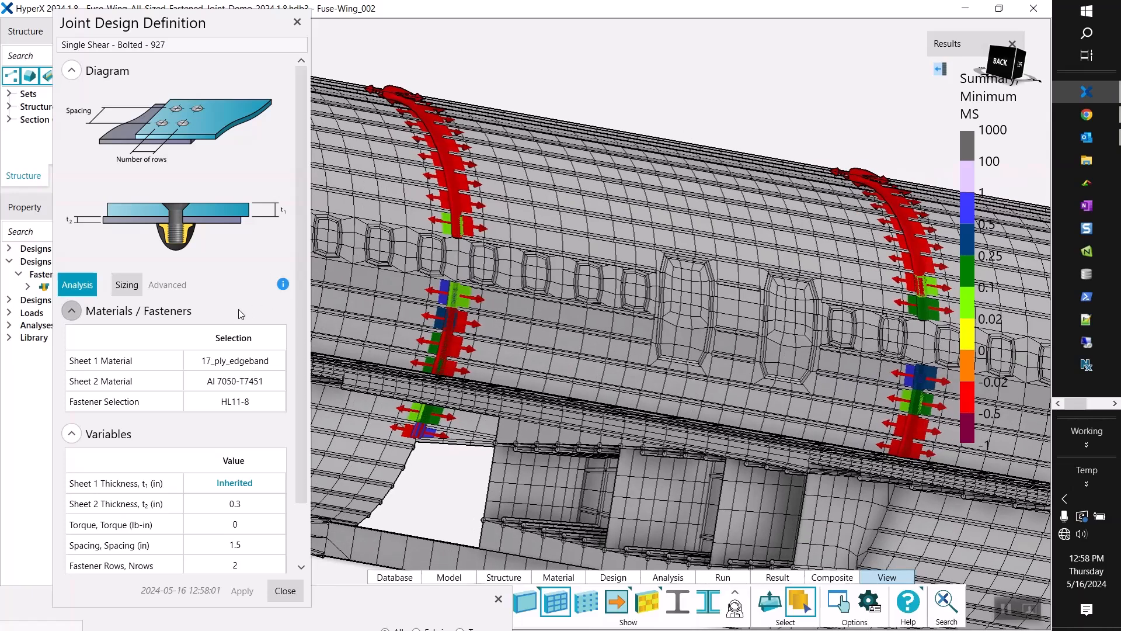
Show the joint design's advanced sizing settings and change the Sheet 1 Material type to Selections
left_click(128, 290)
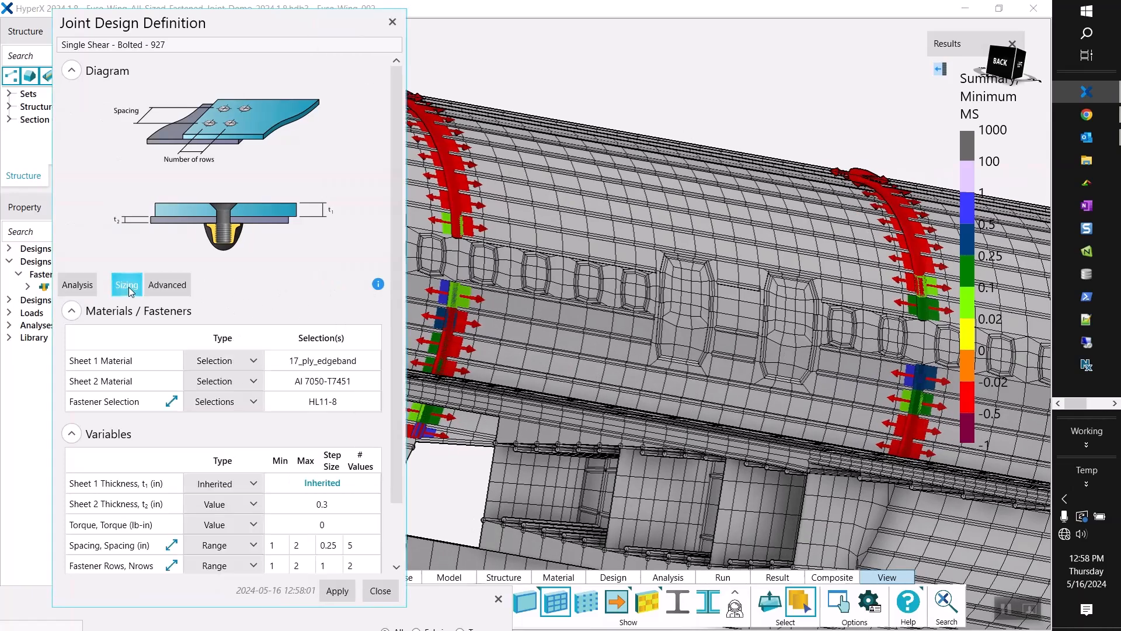
left_click(167, 284)
left_click_drag(281, 22, 232, 20)
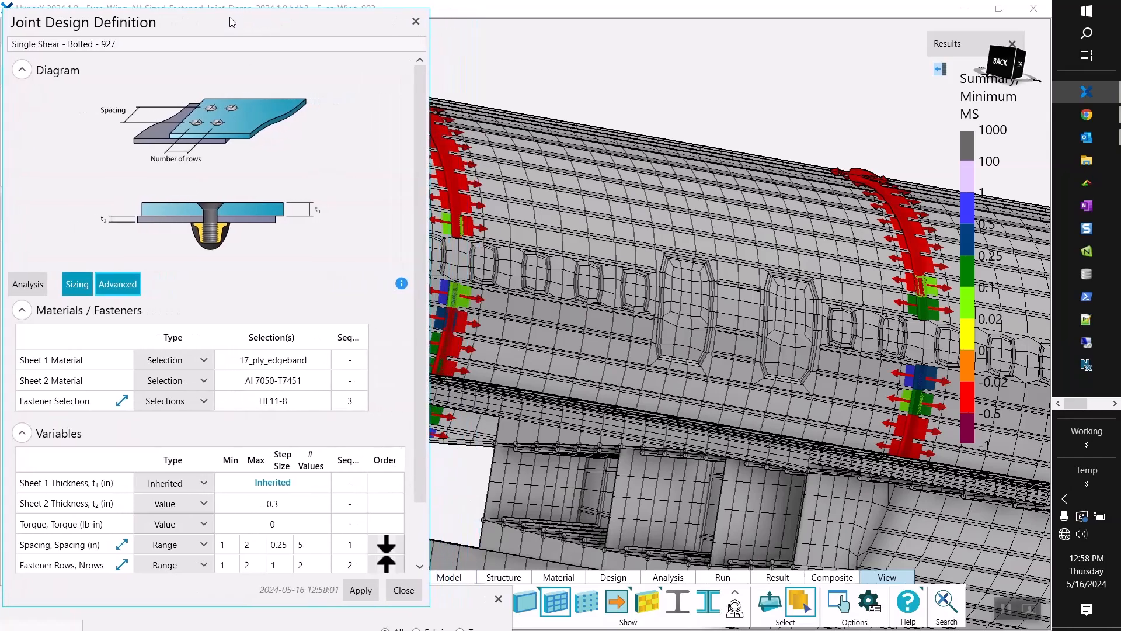
left_click(196, 362)
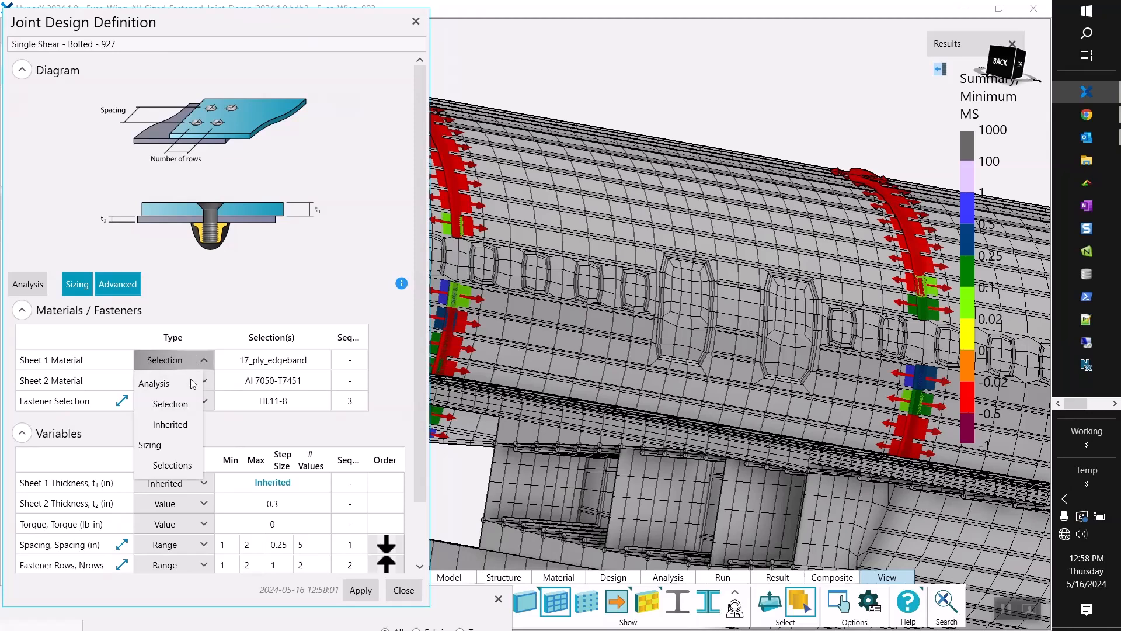
left_click(175, 465)
Add the laminates 18_ply_edgeband through 22_ply_edgeband to the Sheet 1 Material candidates
left_click(292, 371)
left_click(668, 419)
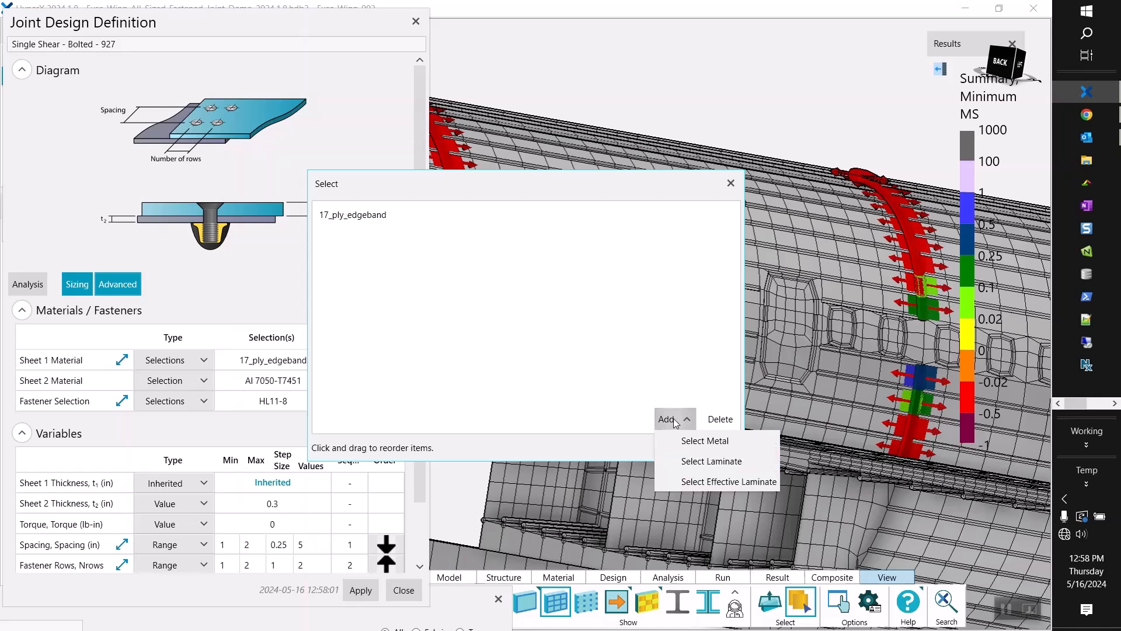
left_click(695, 462)
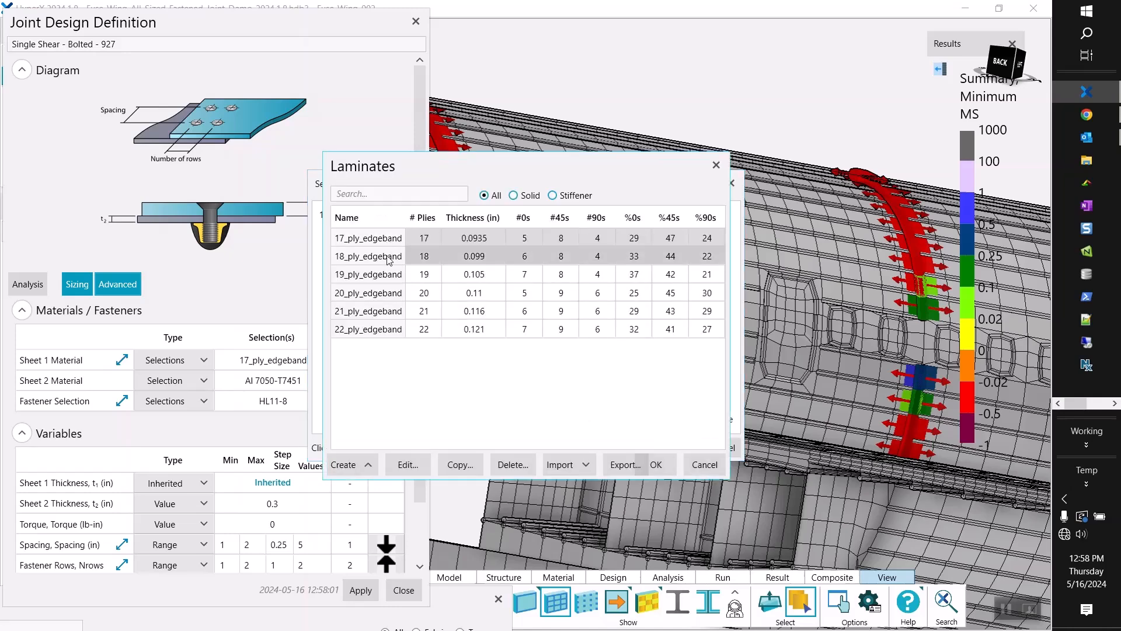
left_click(388, 256)
left_click(388, 330, "shift")
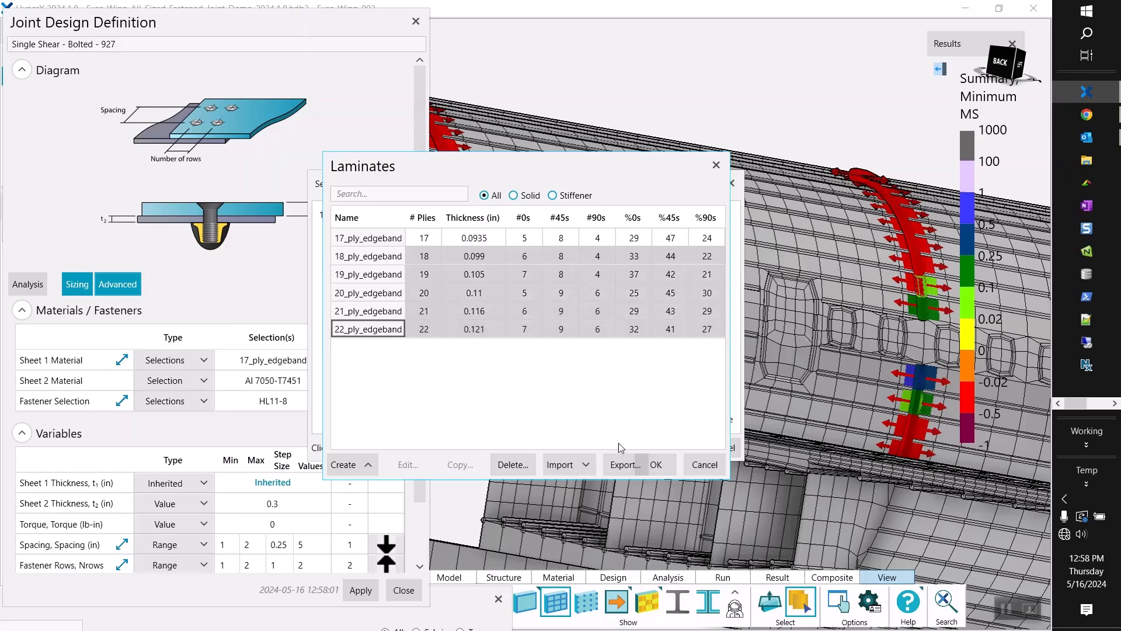
left_click(666, 466)
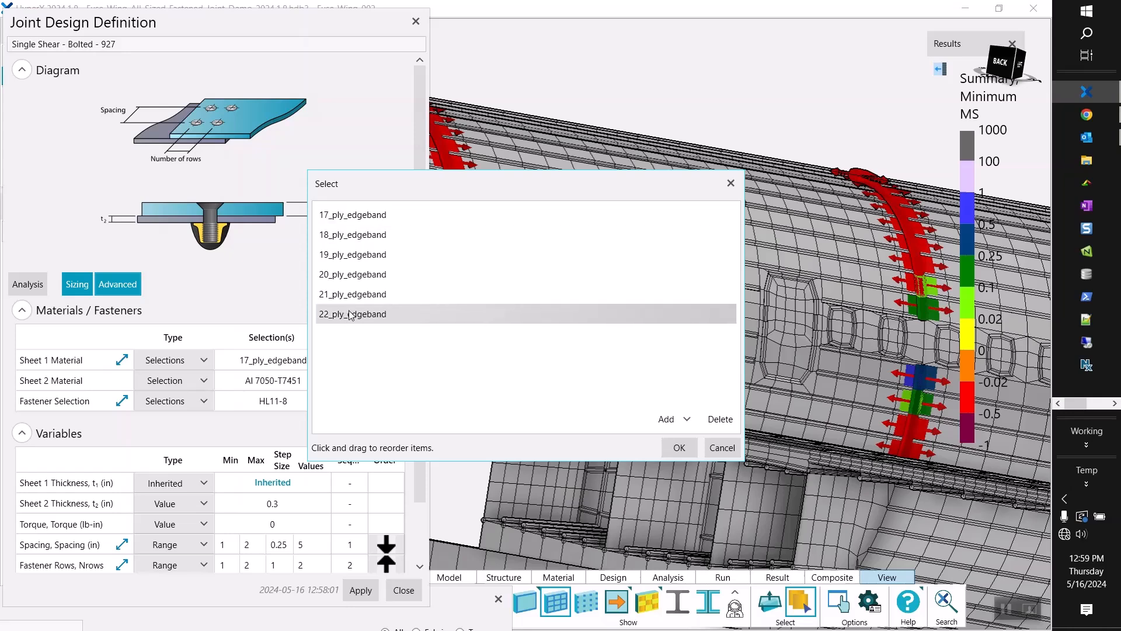
left_click(680, 448)
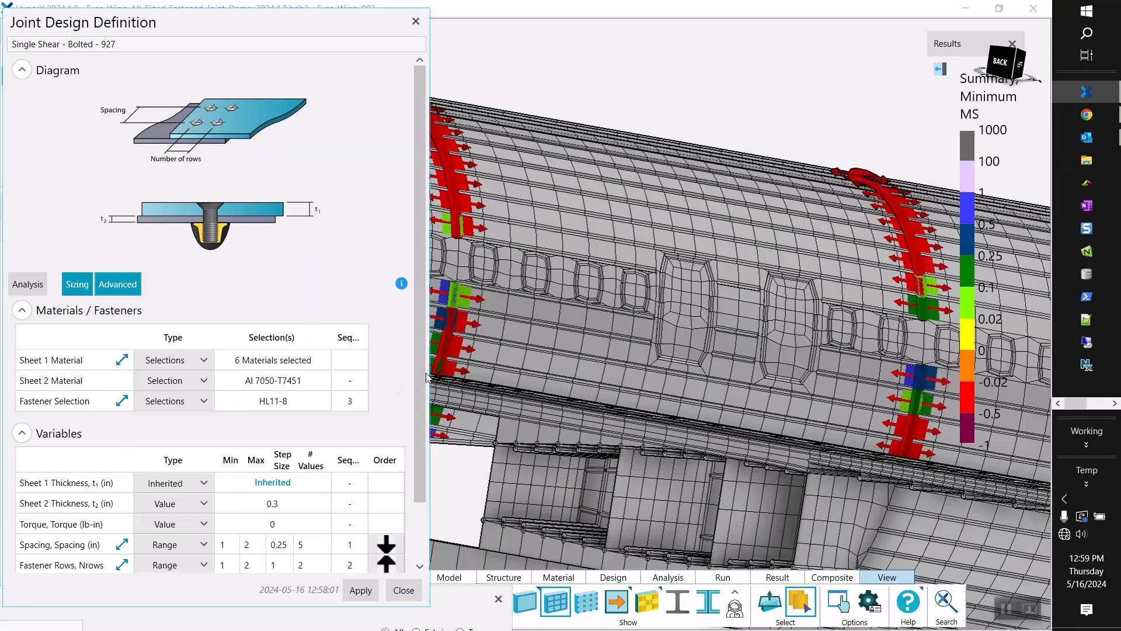
left_click_drag(420, 379, 424, 439)
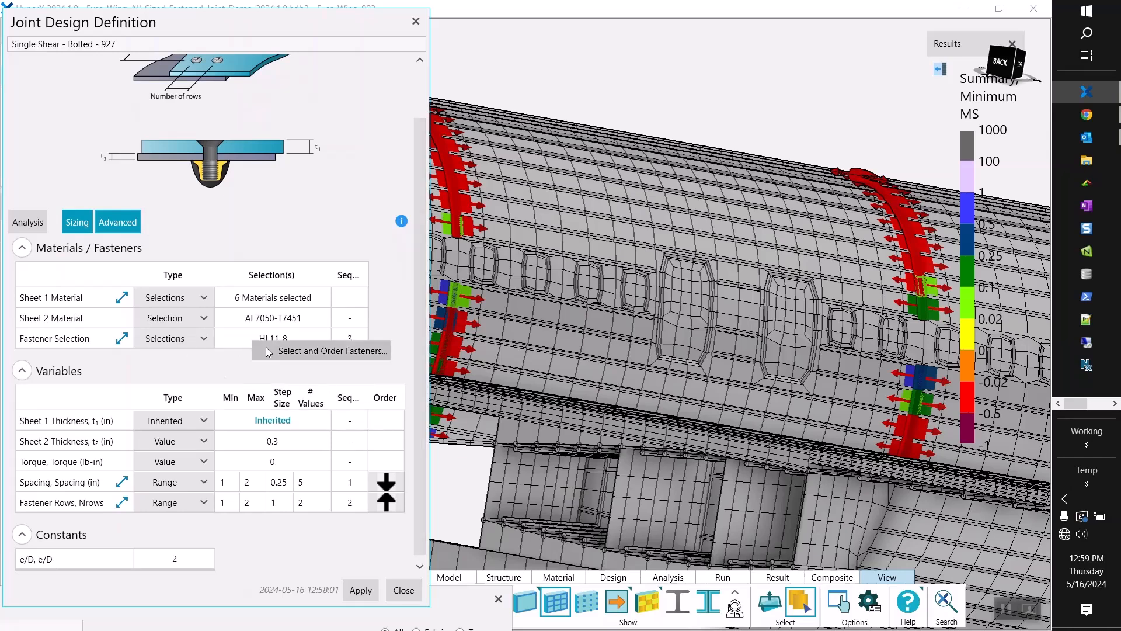
left_click(254, 344)
left_click_drag(349, 198, 431, 143)
left_click(802, 393)
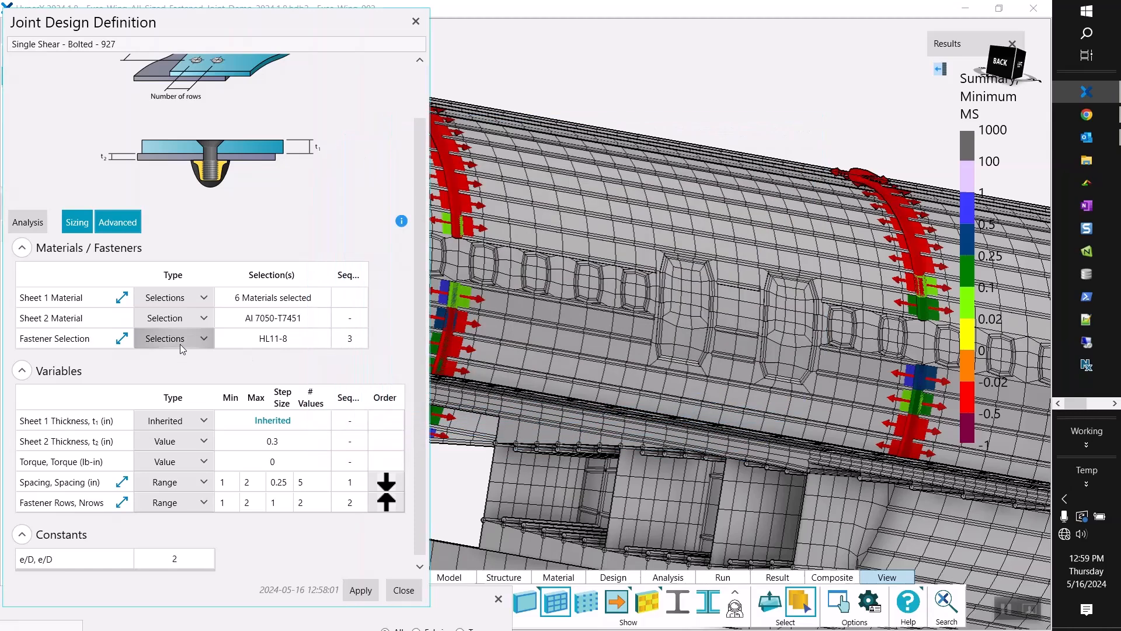
left_click(180, 342)
left_click(179, 424)
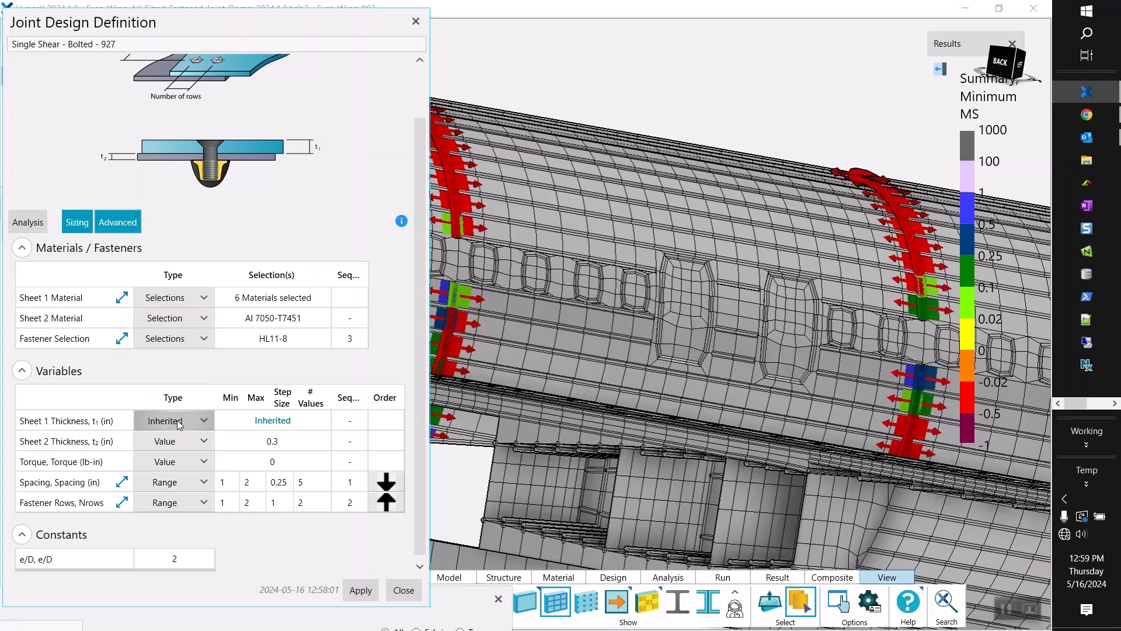
Add the HL10 dash 10 fastener to the joint design's Fastener Selection candidates
left_click(272, 347)
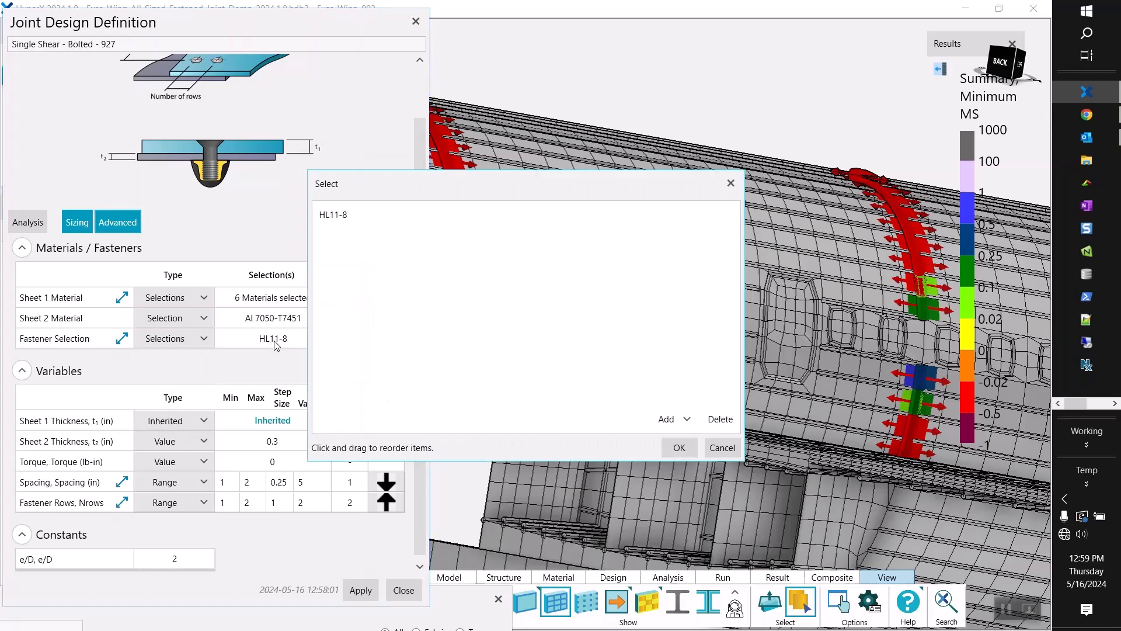
left_click(682, 423)
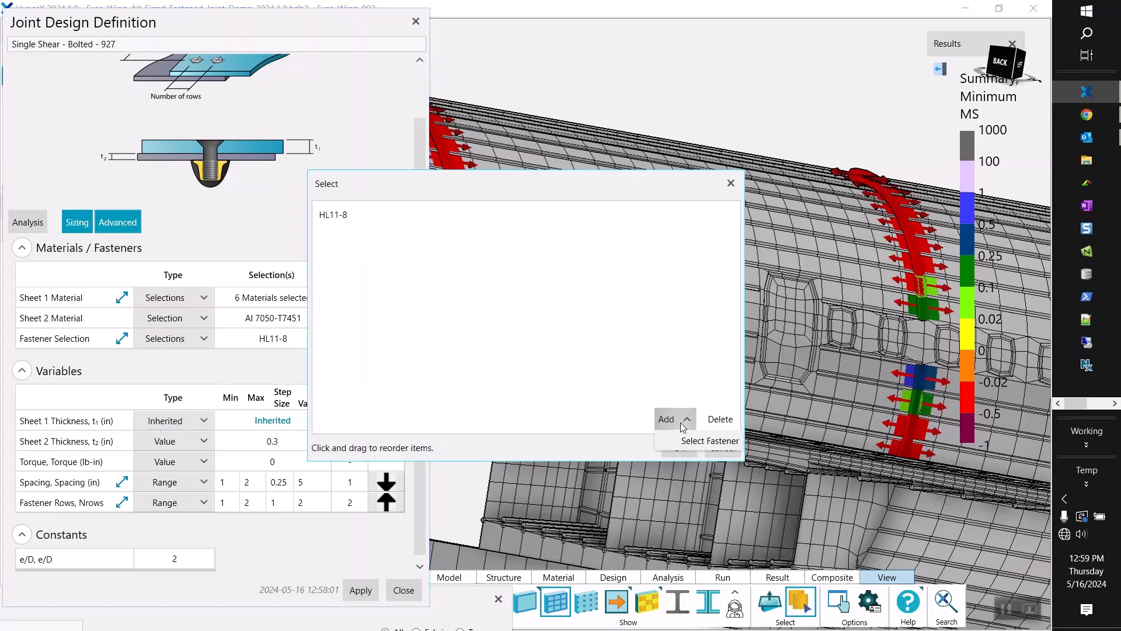
left_click(695, 440)
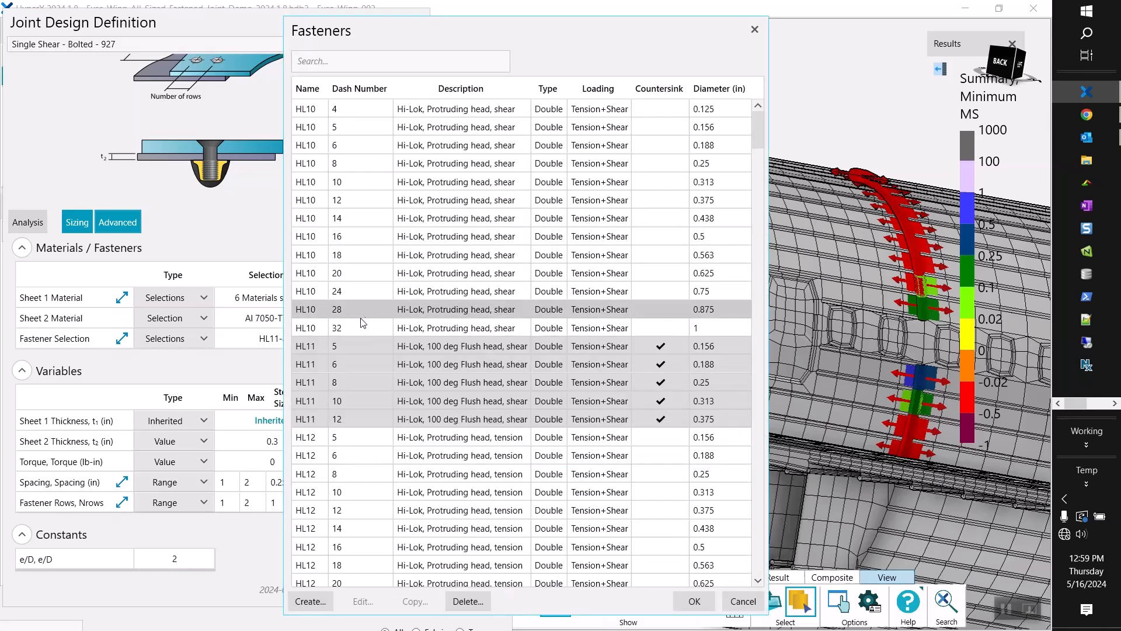
left_click(320, 182)
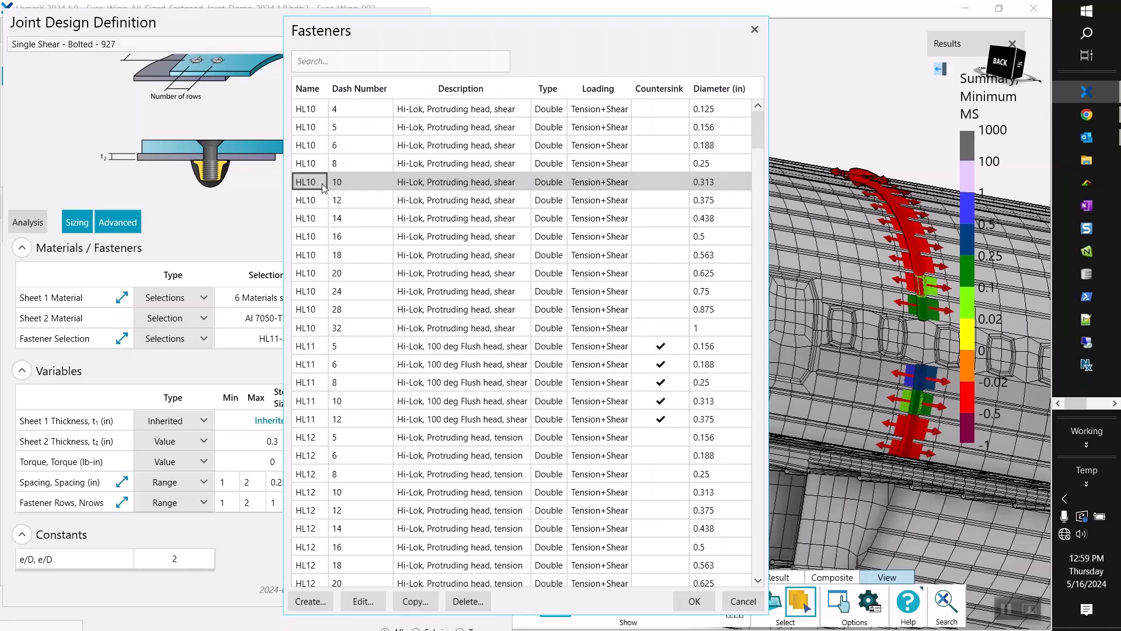
left_click(695, 601)
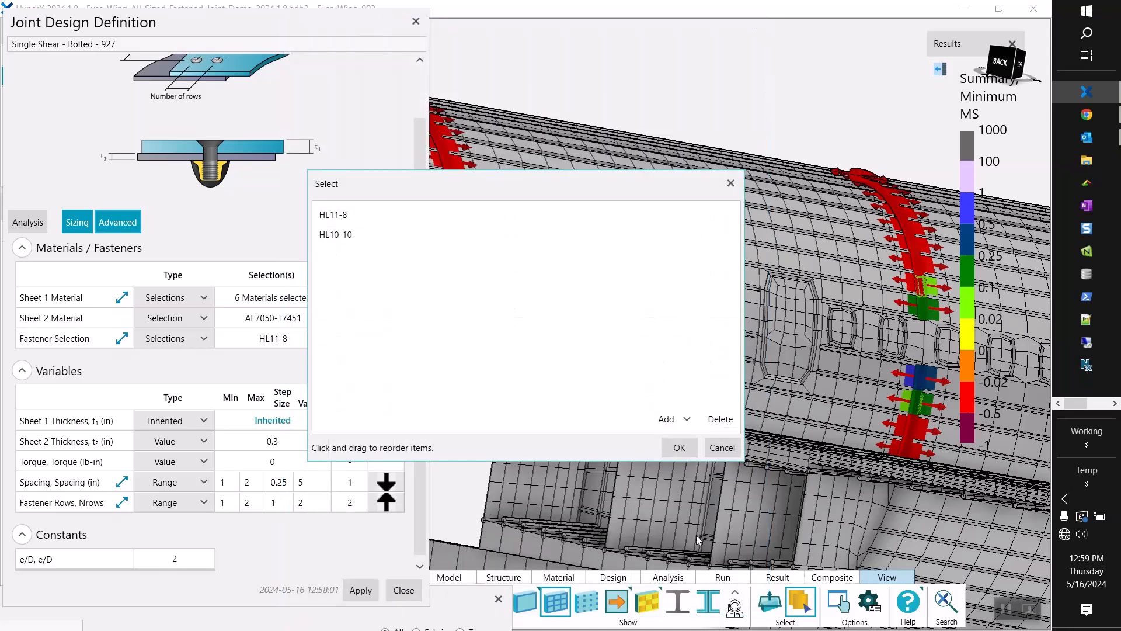
left_click(681, 448)
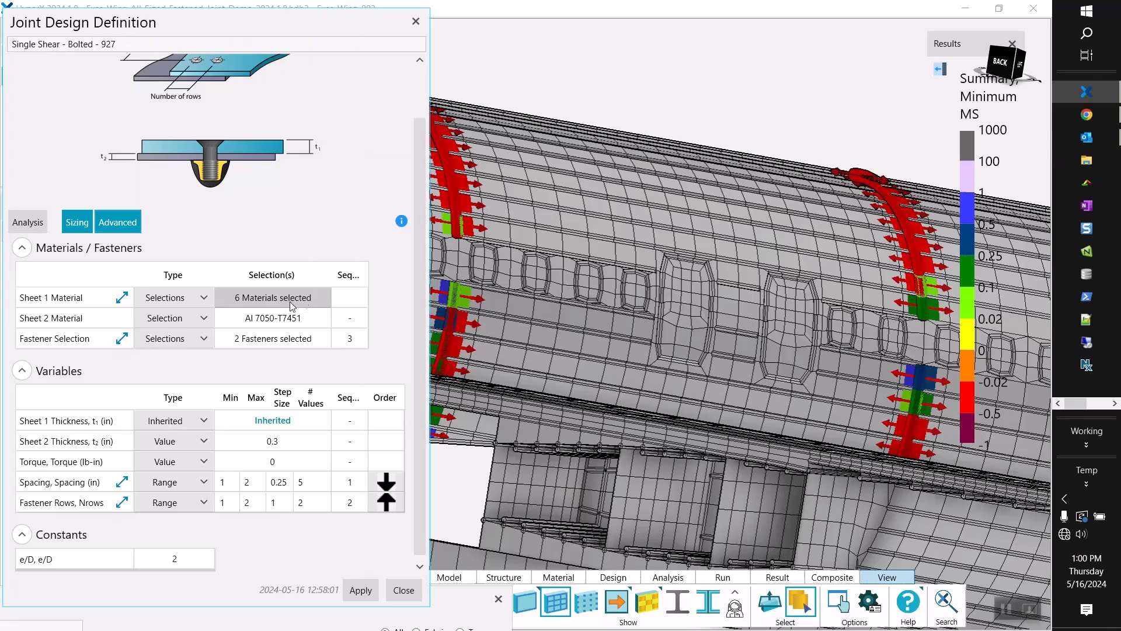
Set the Sheet 1 Material sizing sequence to 4, then apply the joint design changes and close the definition
left_click(349, 297)
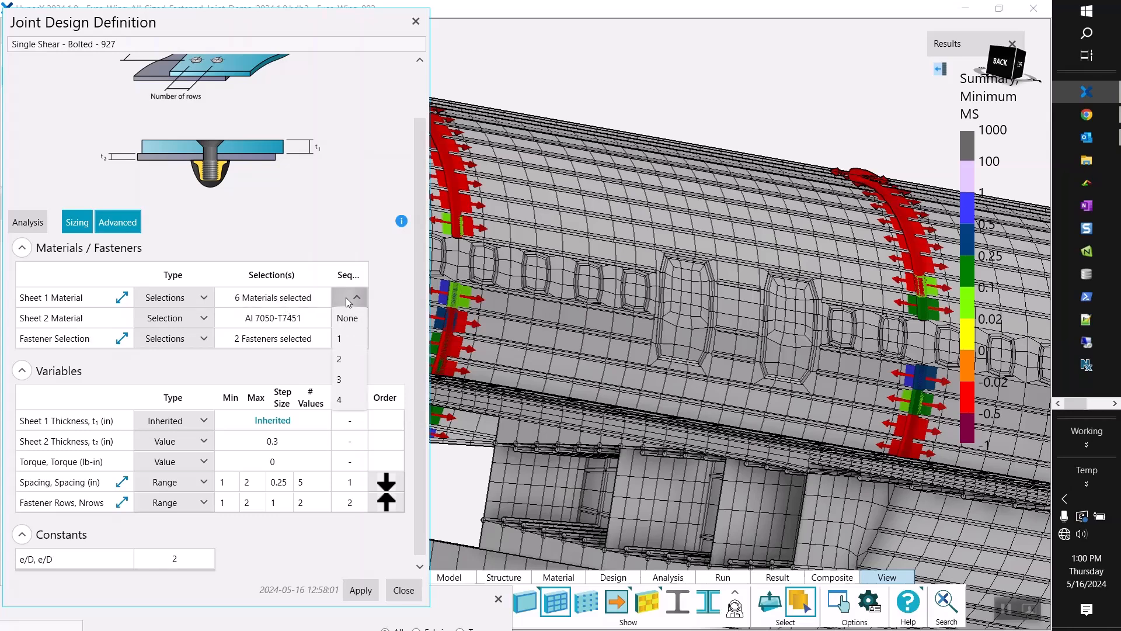
left_click(345, 402)
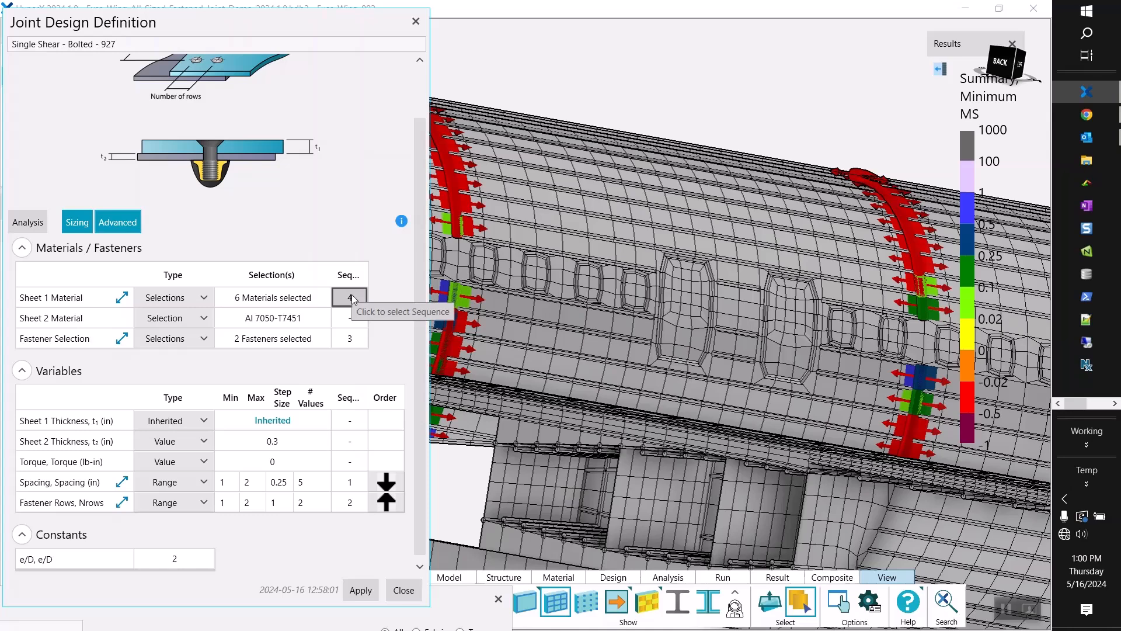
left_click(361, 590)
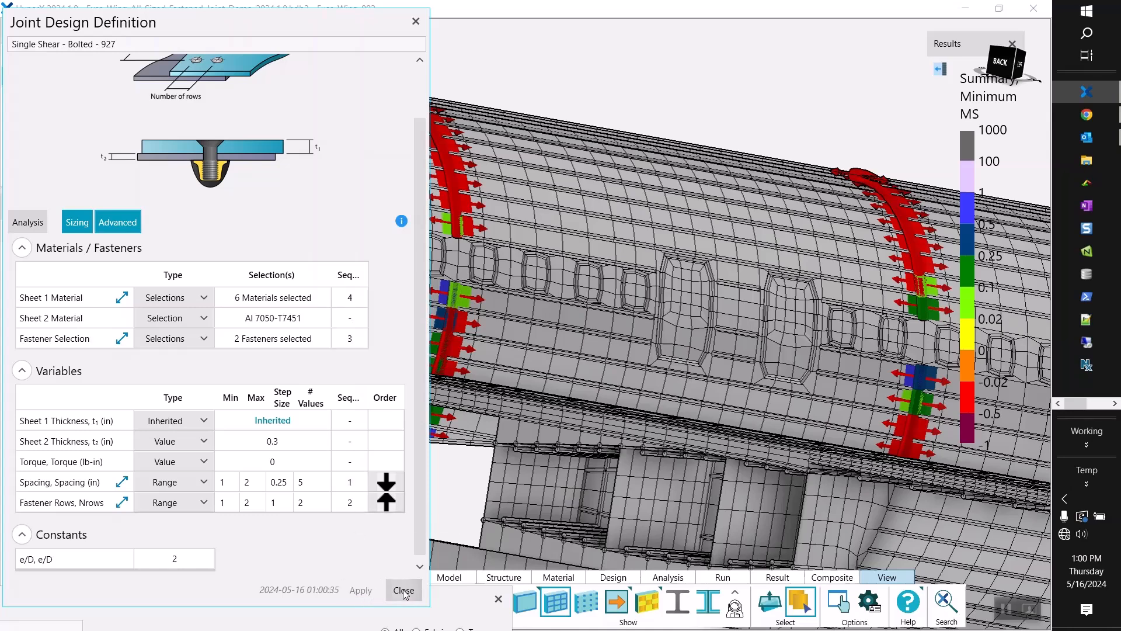
left_click(404, 593)
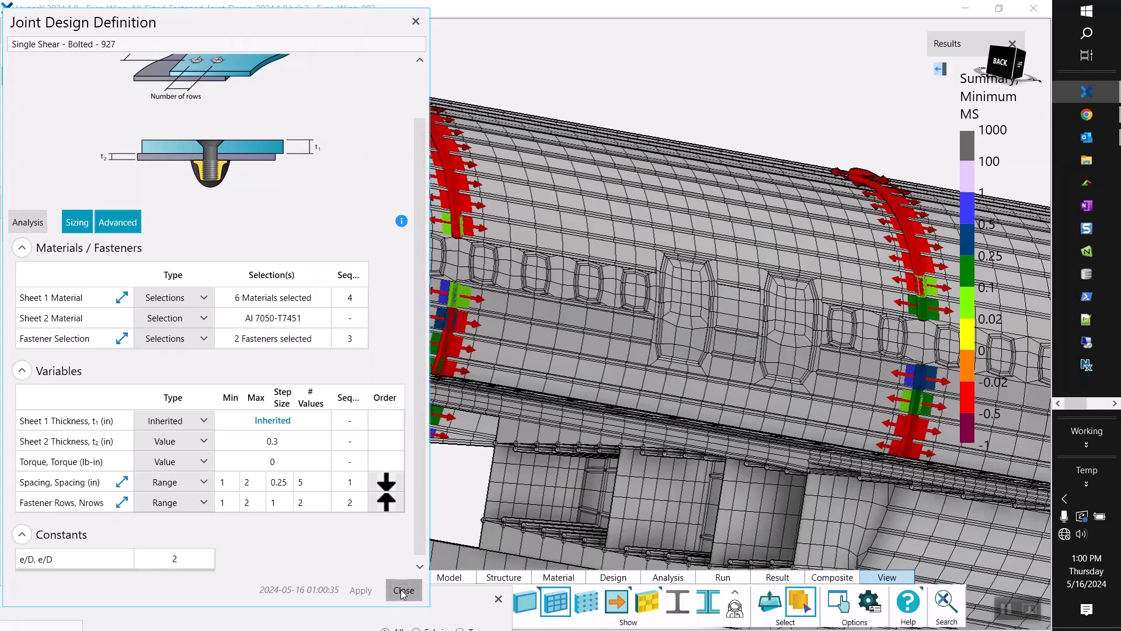
Size all fuselage joints assigned to the Single Shear - Bolted - 927 design
left_click(130, 288)
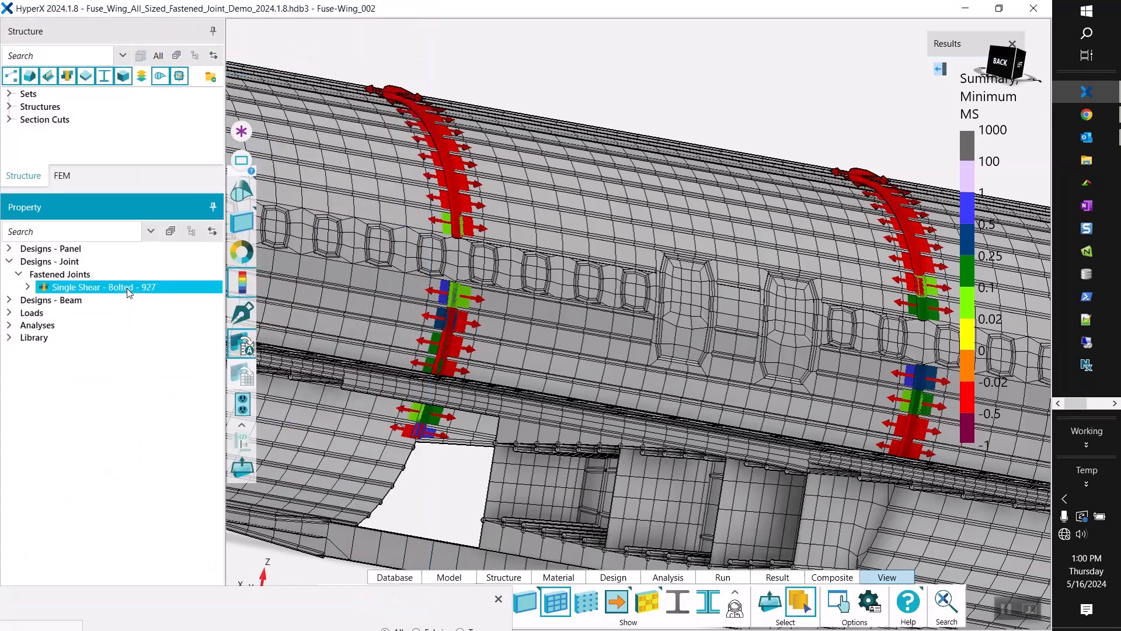
right_click(453, 225)
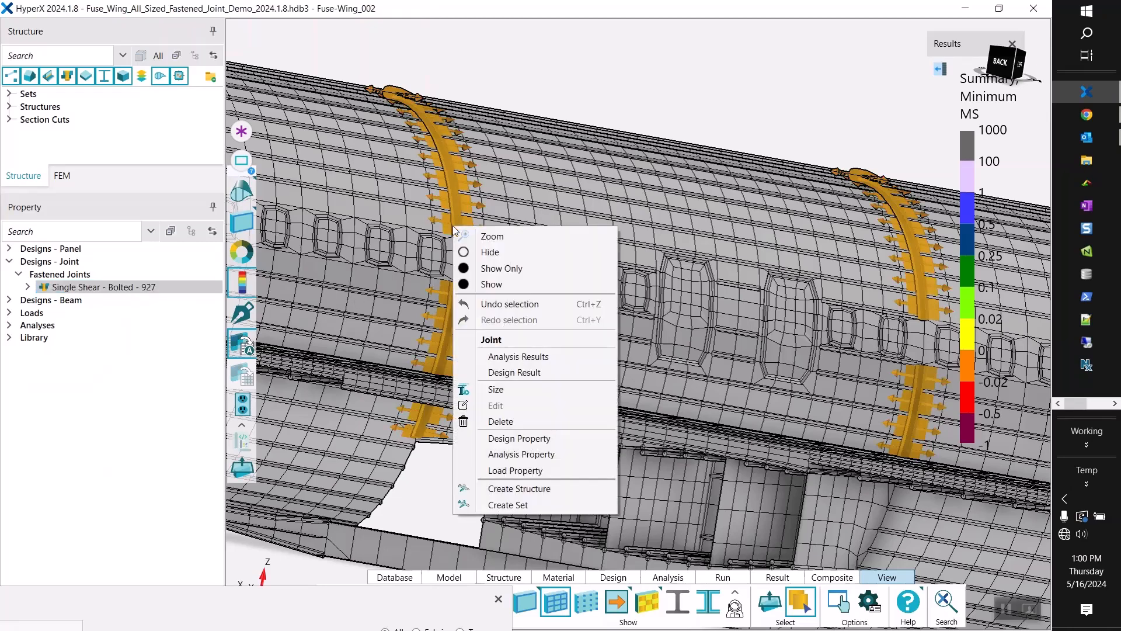
left_click(498, 391)
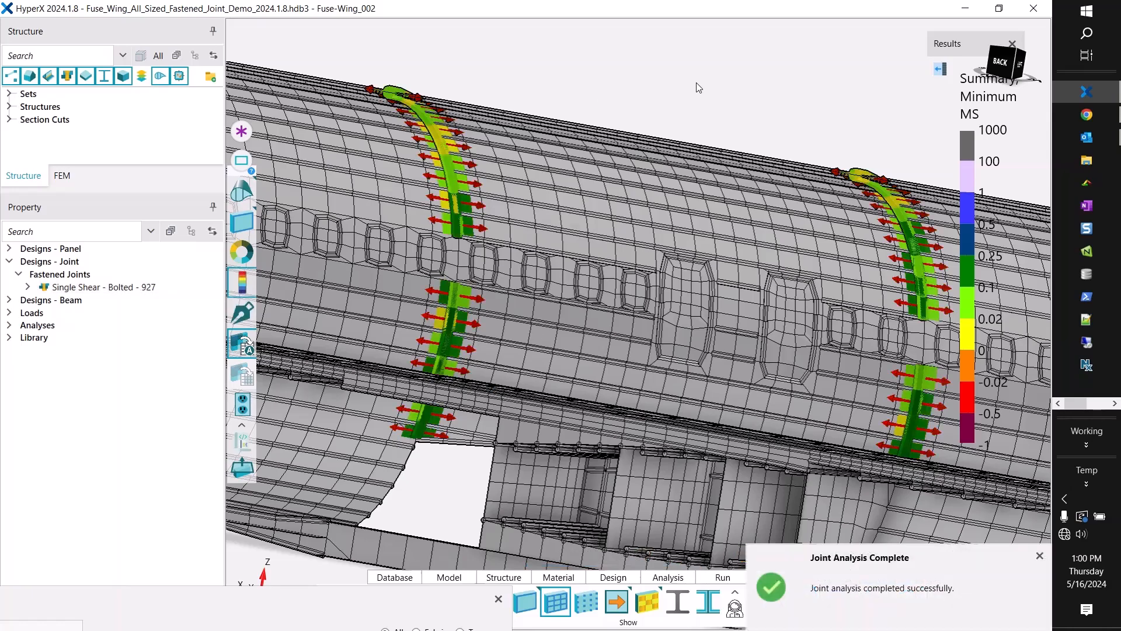
Select the objects whose summary minimum margin falls between 0 and 0.02 using the results legend
middle_click_drag(695, 95, 800, 70)
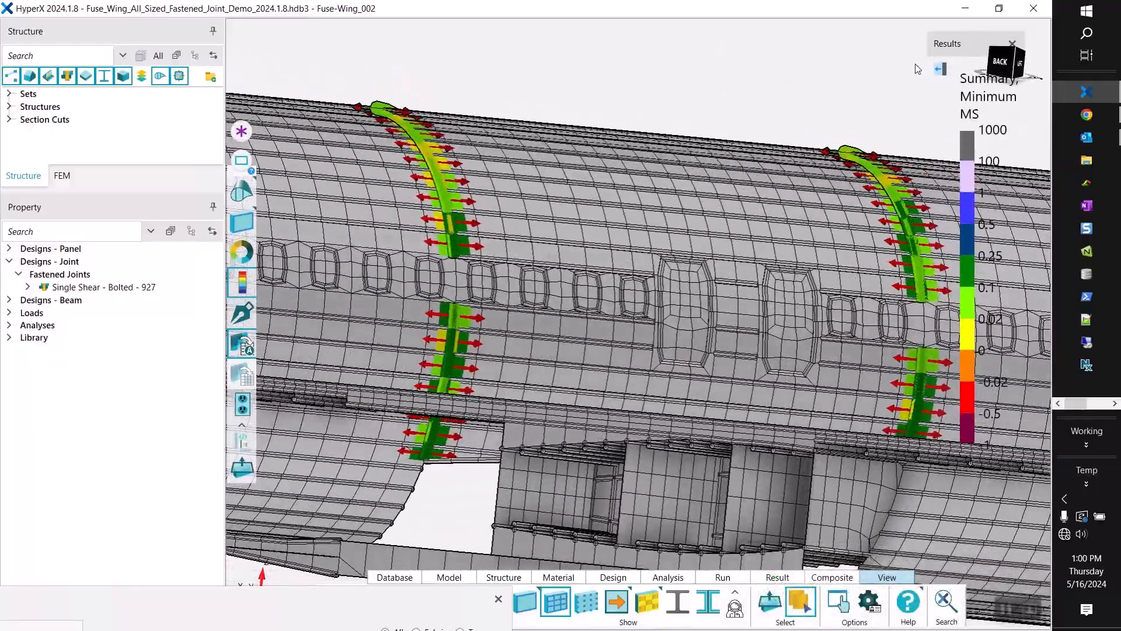
left_click(938, 70)
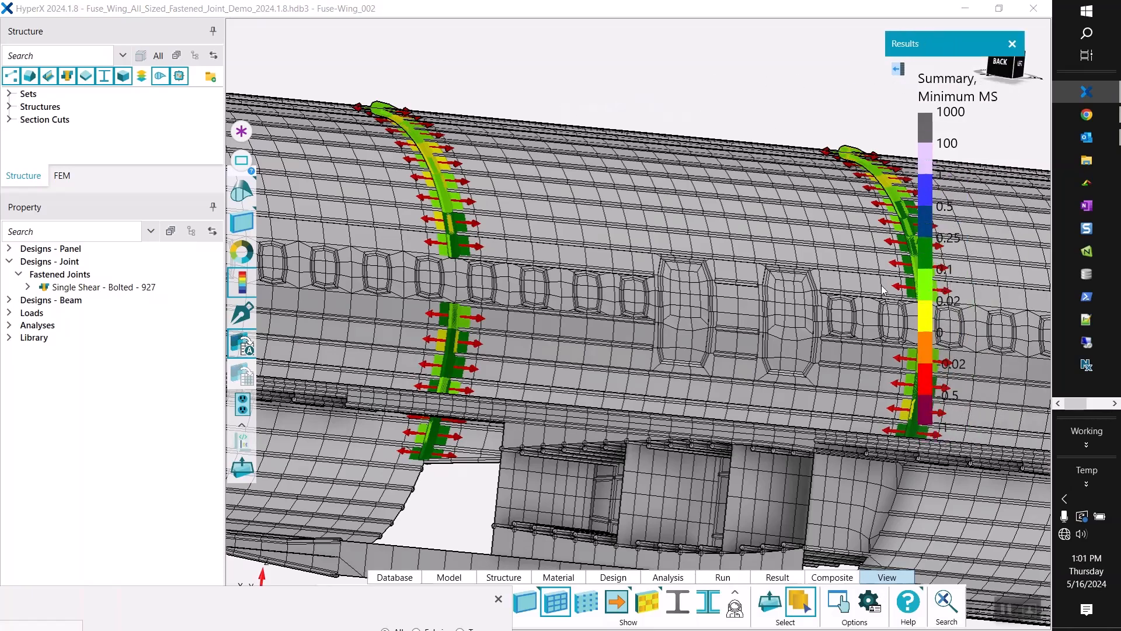
mouse_move(934, 325)
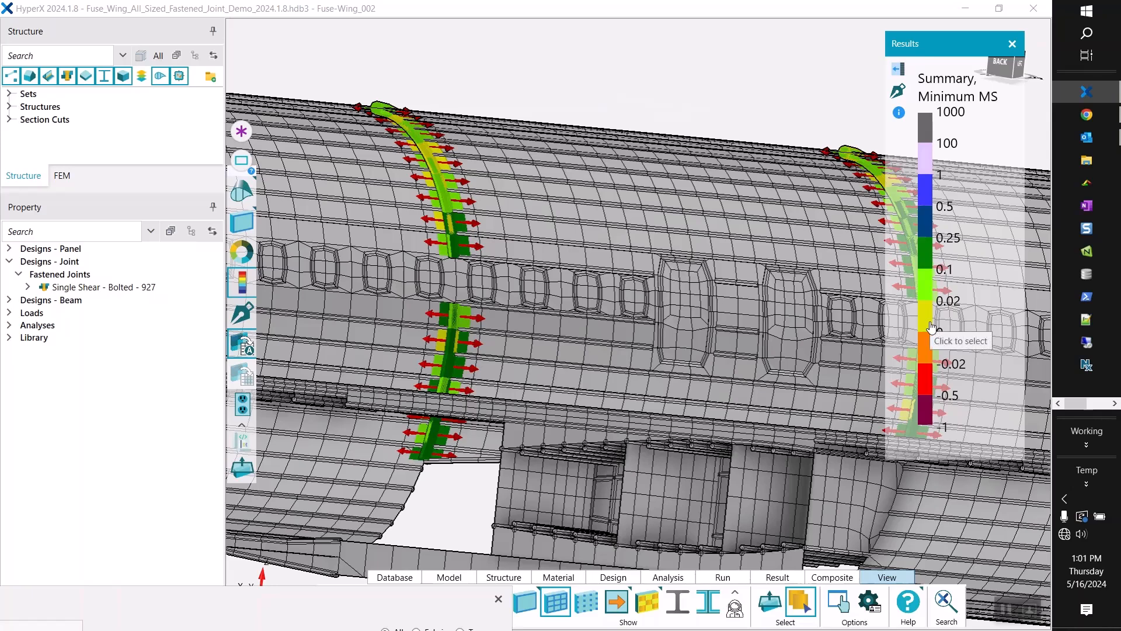
left_click(931, 327)
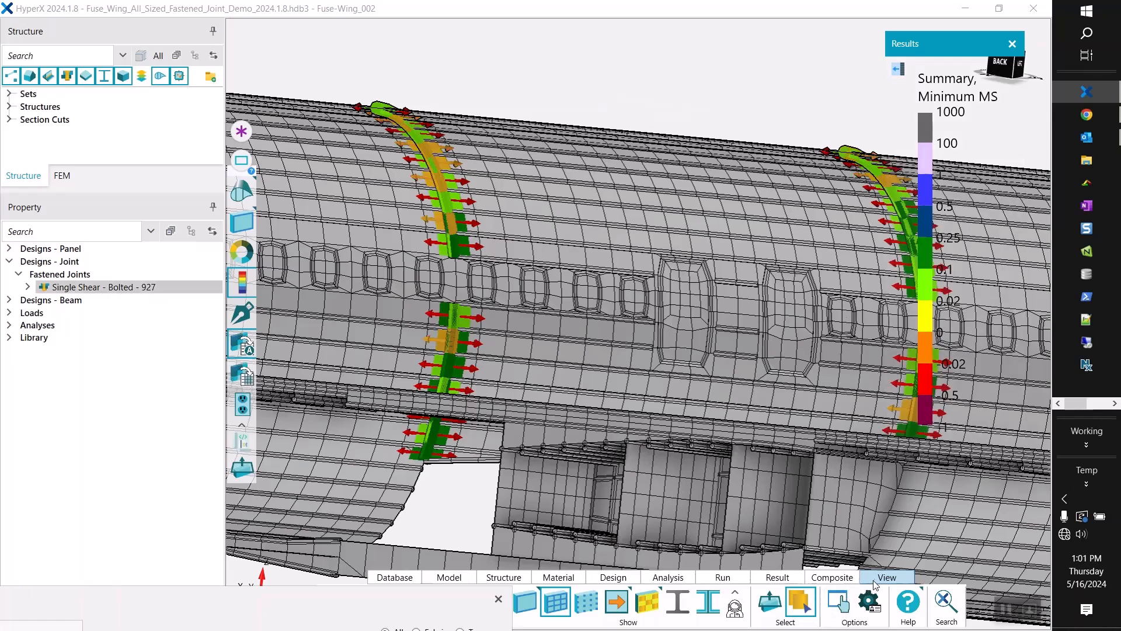
View the selection's margins in the Analysis Watch, filtering the objects to Open Span and Spacing Span, and close it
left_click(722, 577)
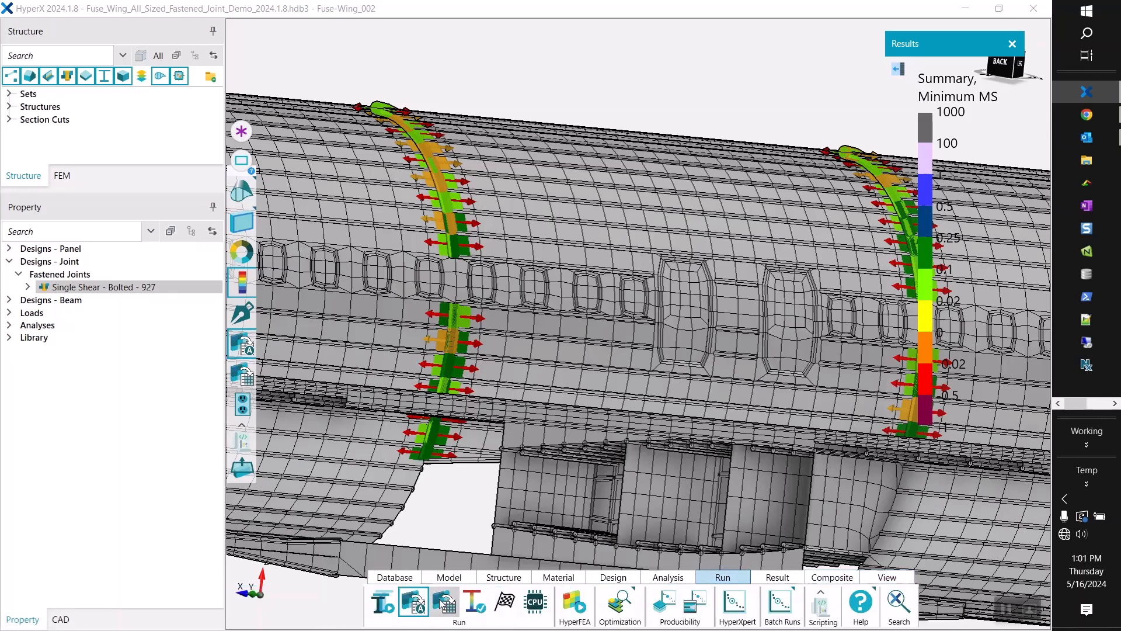
left_click(753, 578)
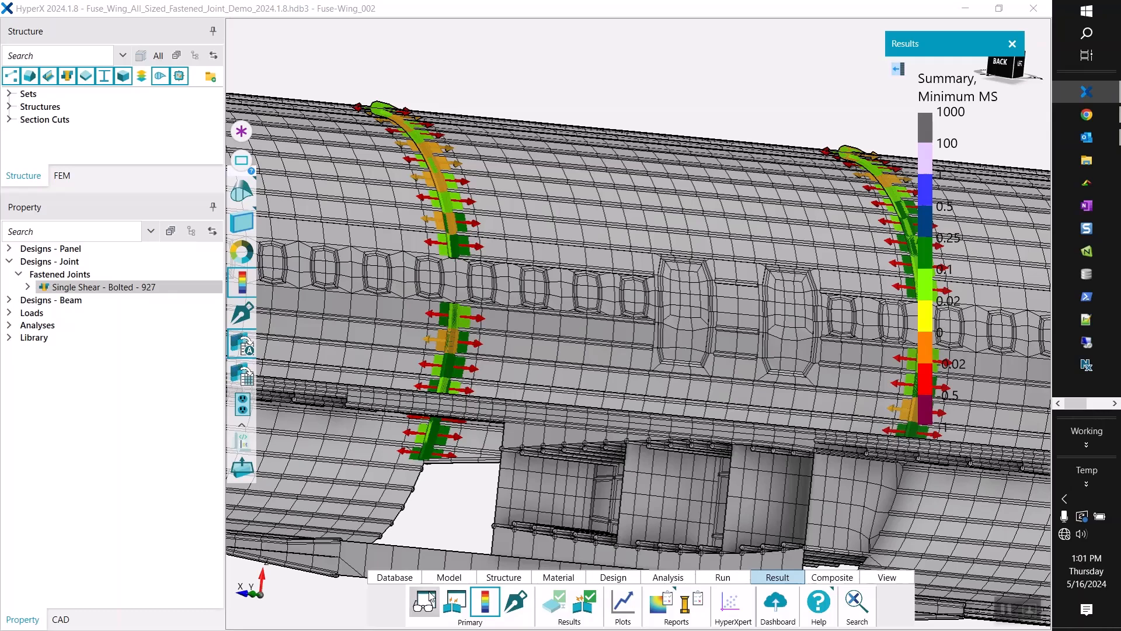
left_click(461, 599)
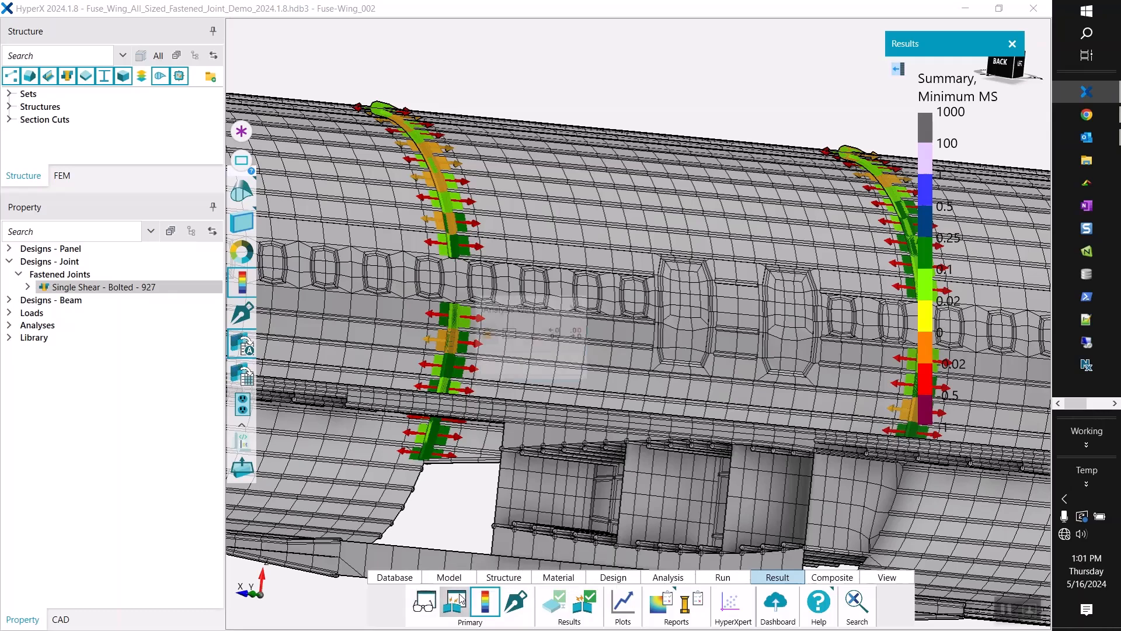
left_click_drag(643, 311, 405, 115)
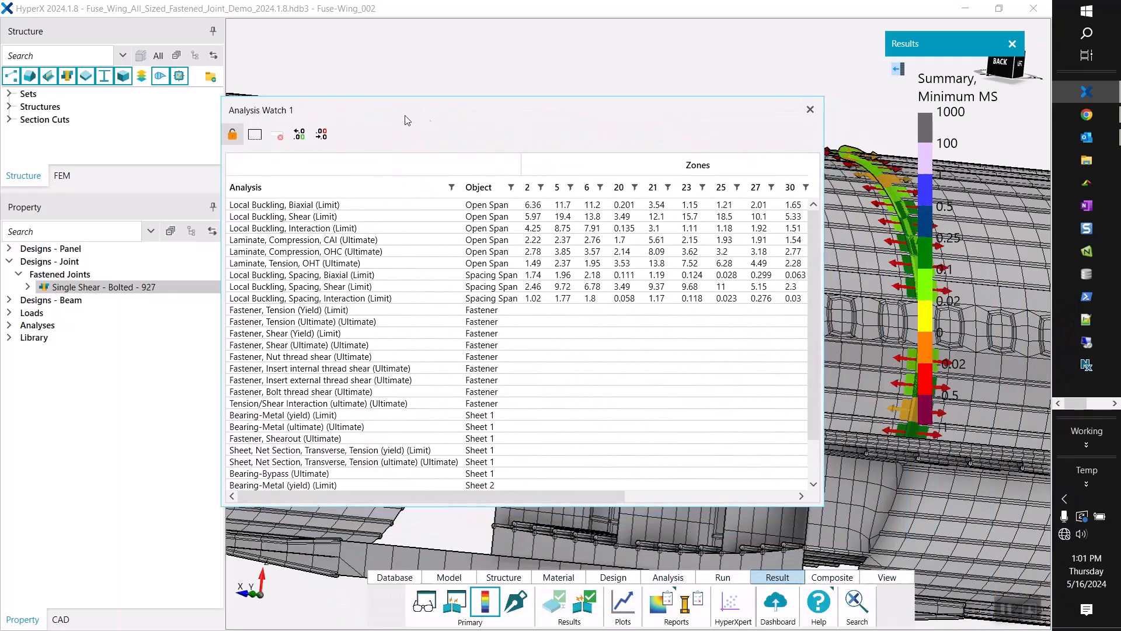
left_click(511, 187)
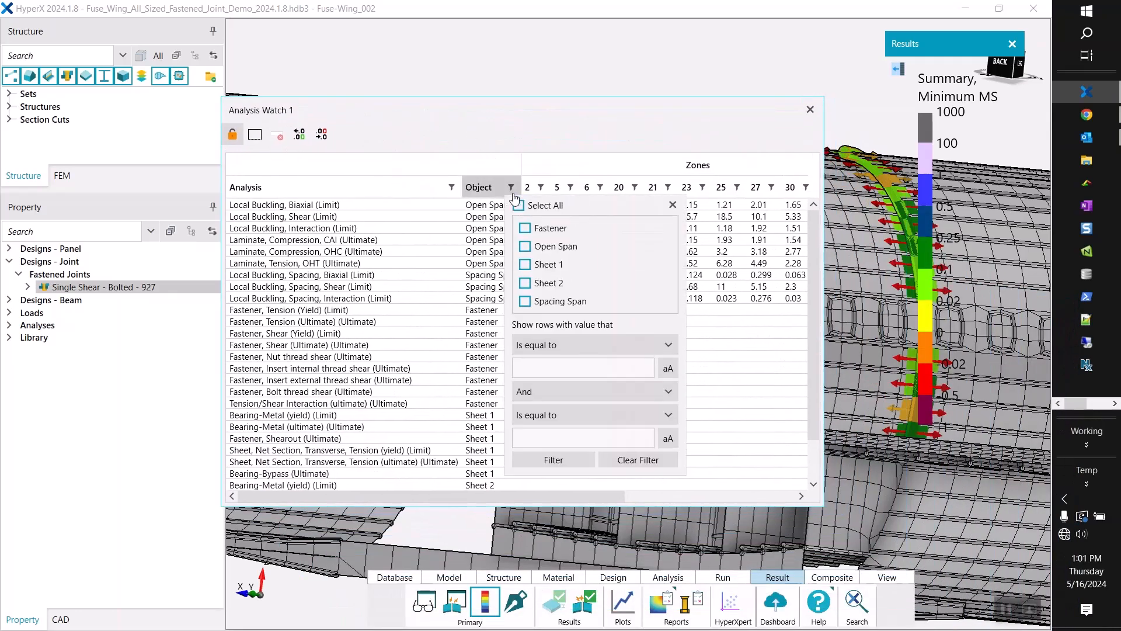
left_click(526, 247)
left_click(525, 301)
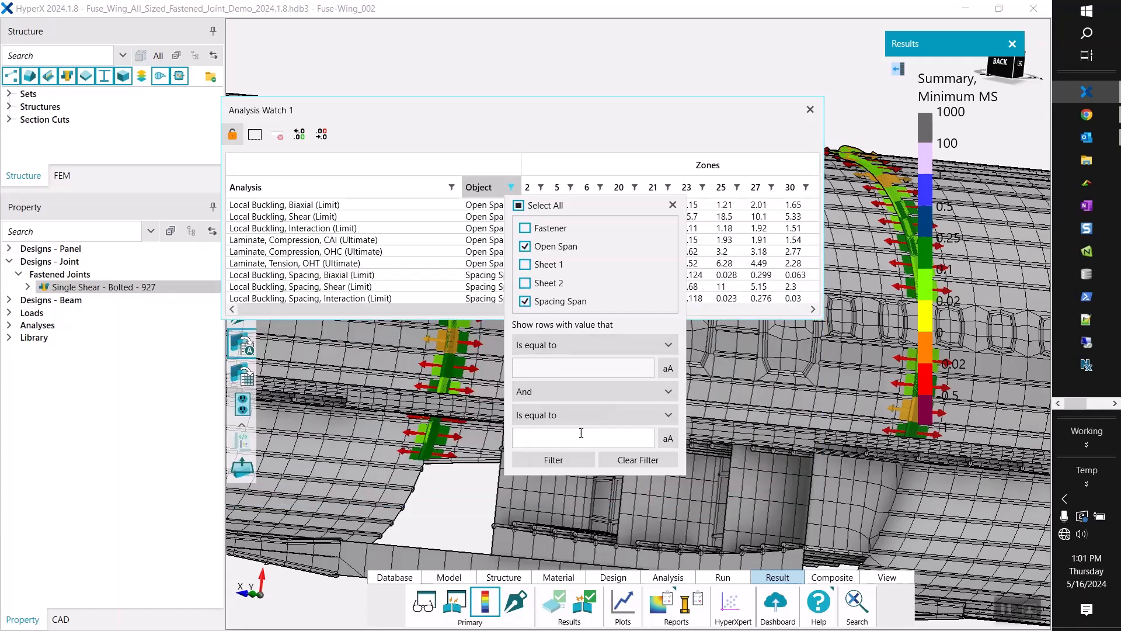
left_click(584, 119)
left_click_drag(588, 118, 570, 70)
left_click(794, 63)
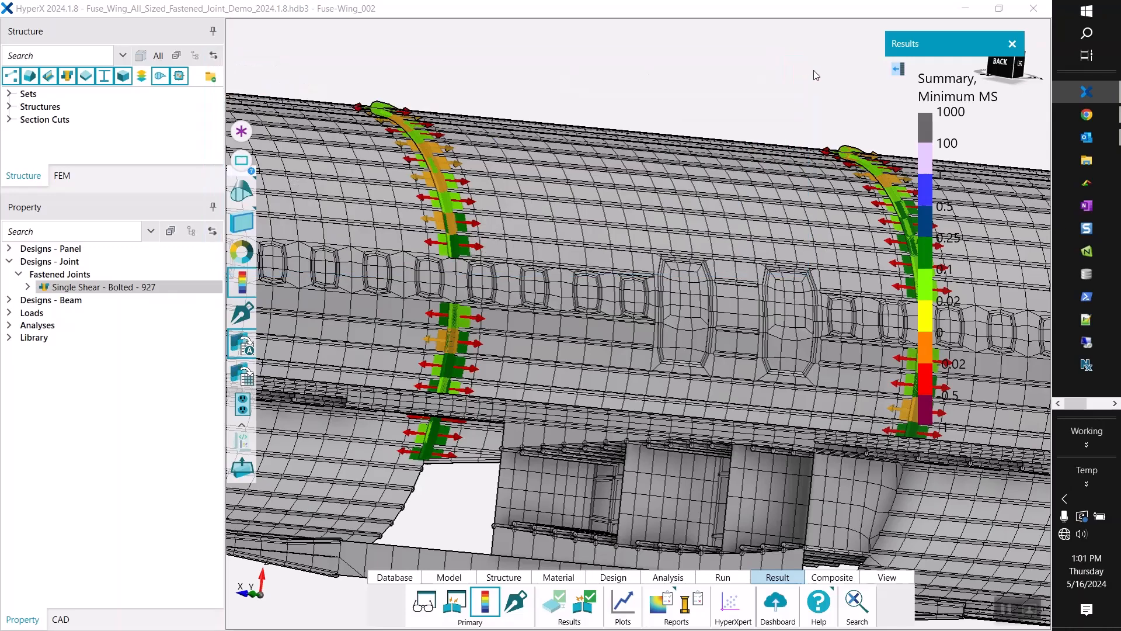
Select four adjacent low-margin joints on the upper side of the fuselage break
scroll(451, 153, "up", 3)
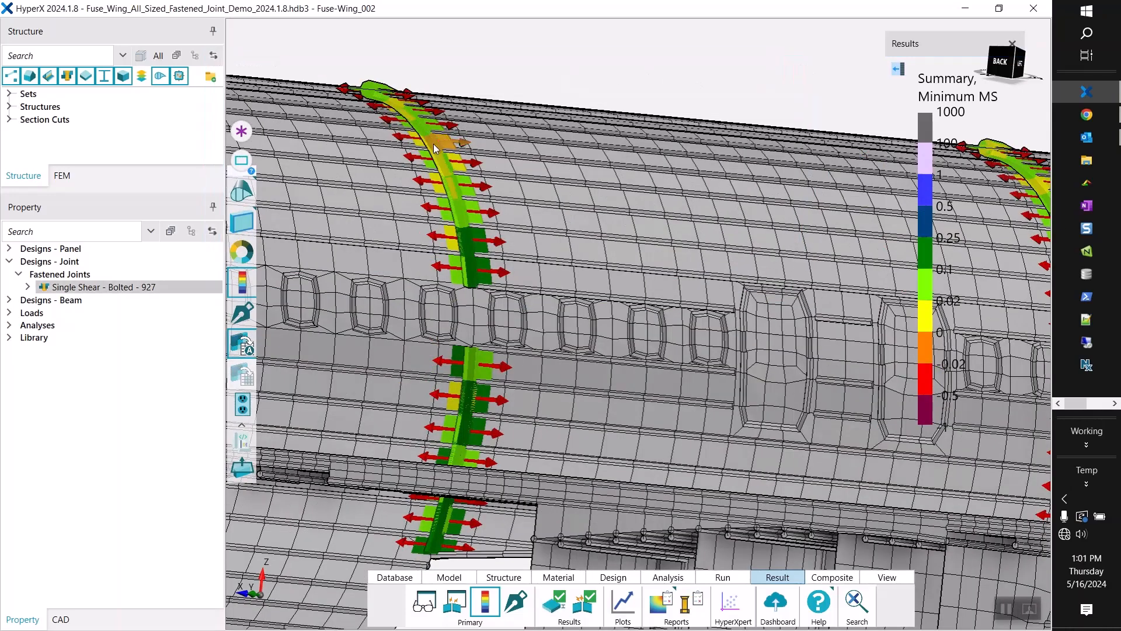
scroll(433, 144, "up", 3)
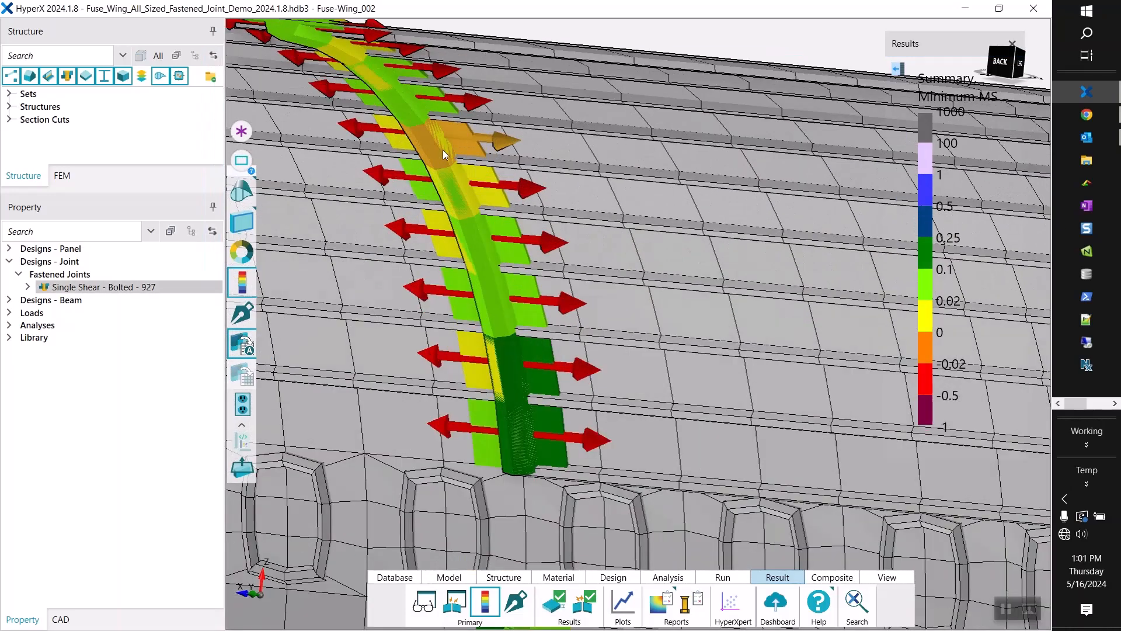
left_click(464, 184, "ctrl")
left_click(451, 241, "ctrl")
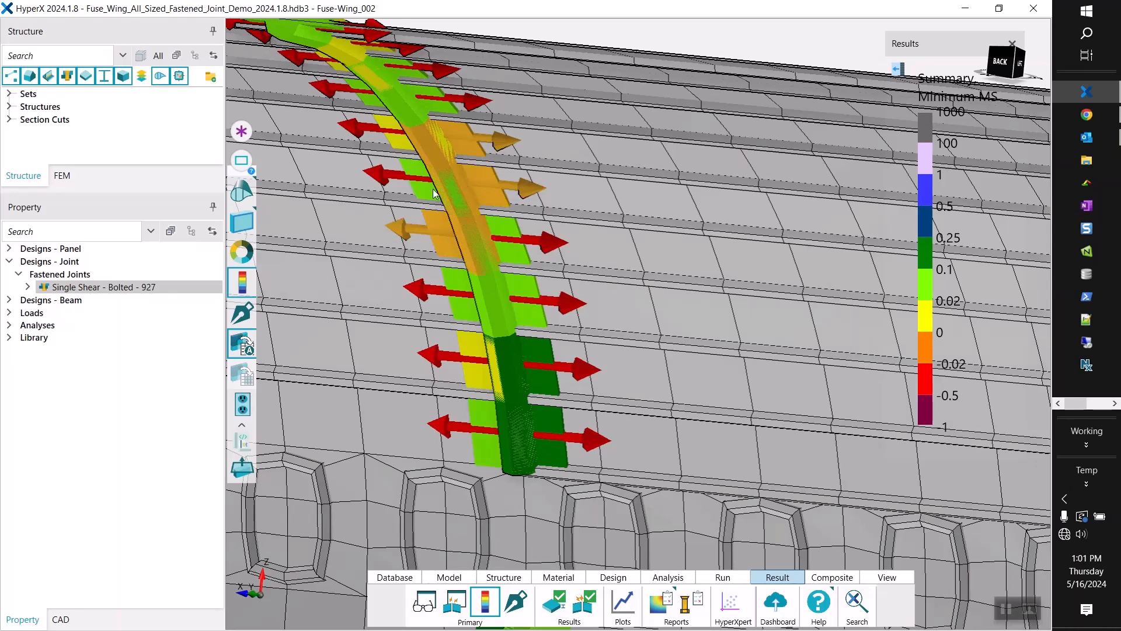
left_click(396, 142, "ctrl")
scroll(572, 216, "down", 6)
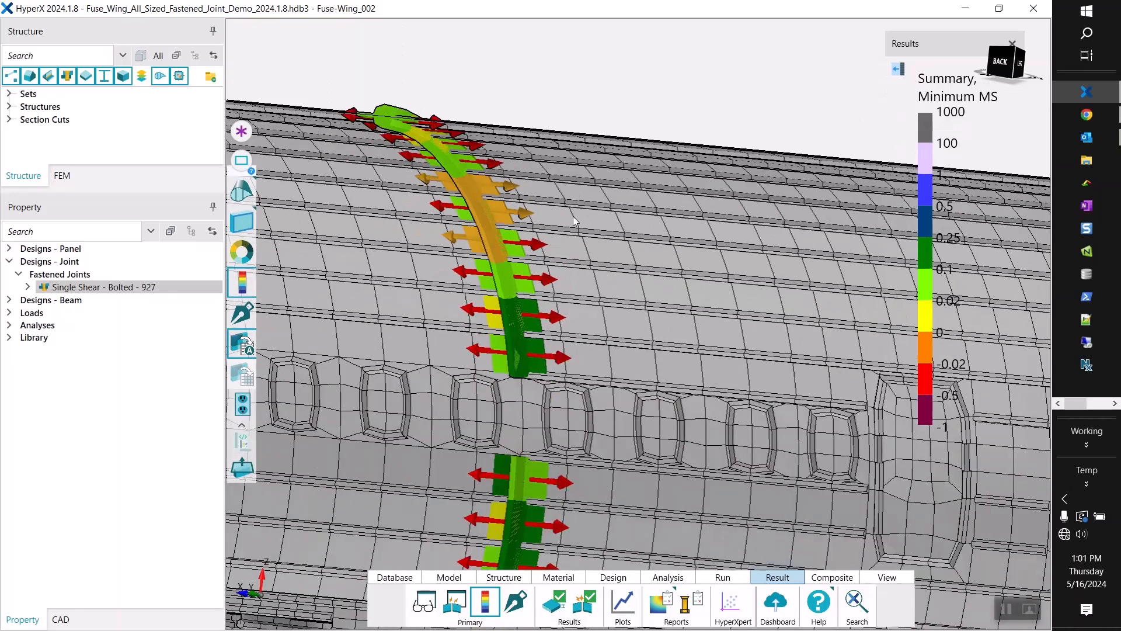
Review the four selected joints in the Analysis Watch, sorting the margins ascending by joint 5, and close it
left_click(686, 611)
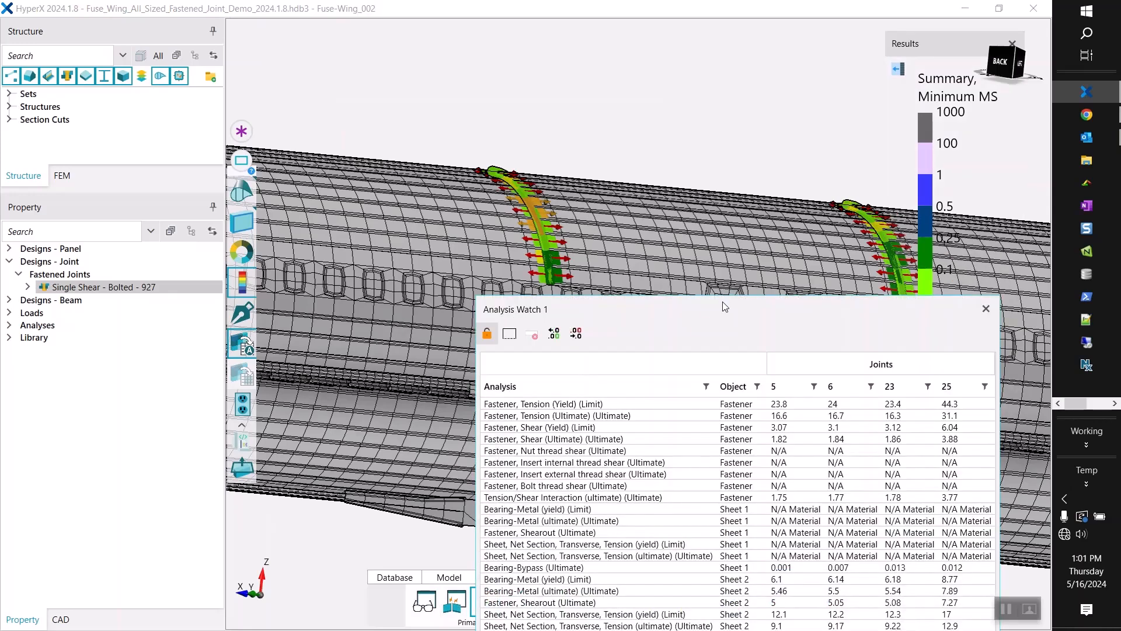
left_click_drag(719, 302, 836, 102)
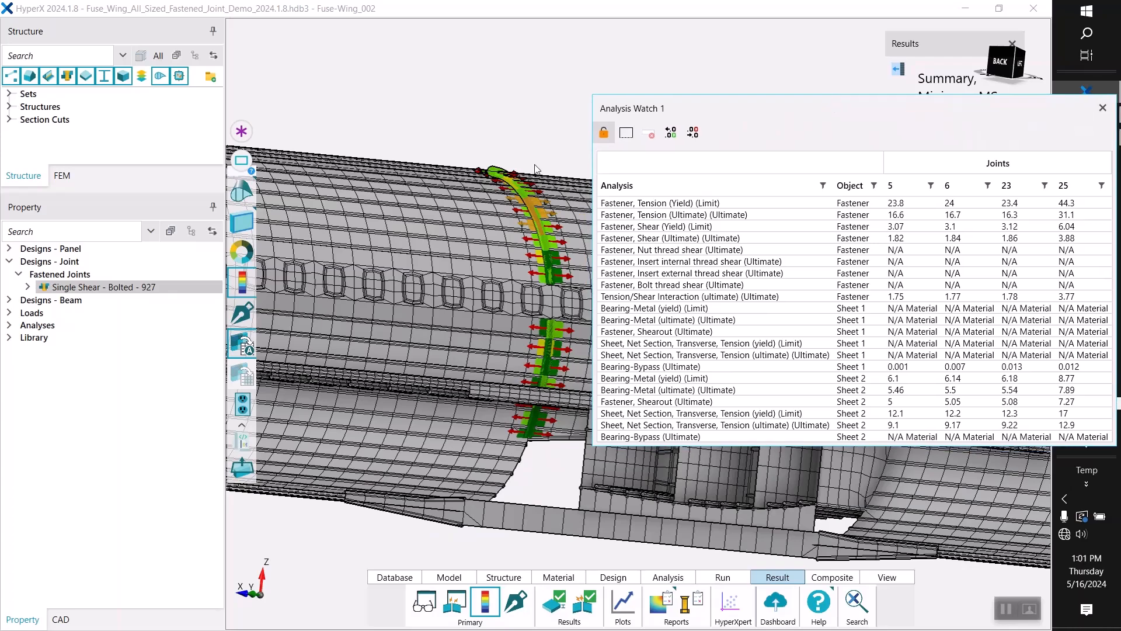
scroll(536, 169, "up", 4)
left_click_drag(688, 110, 662, 97)
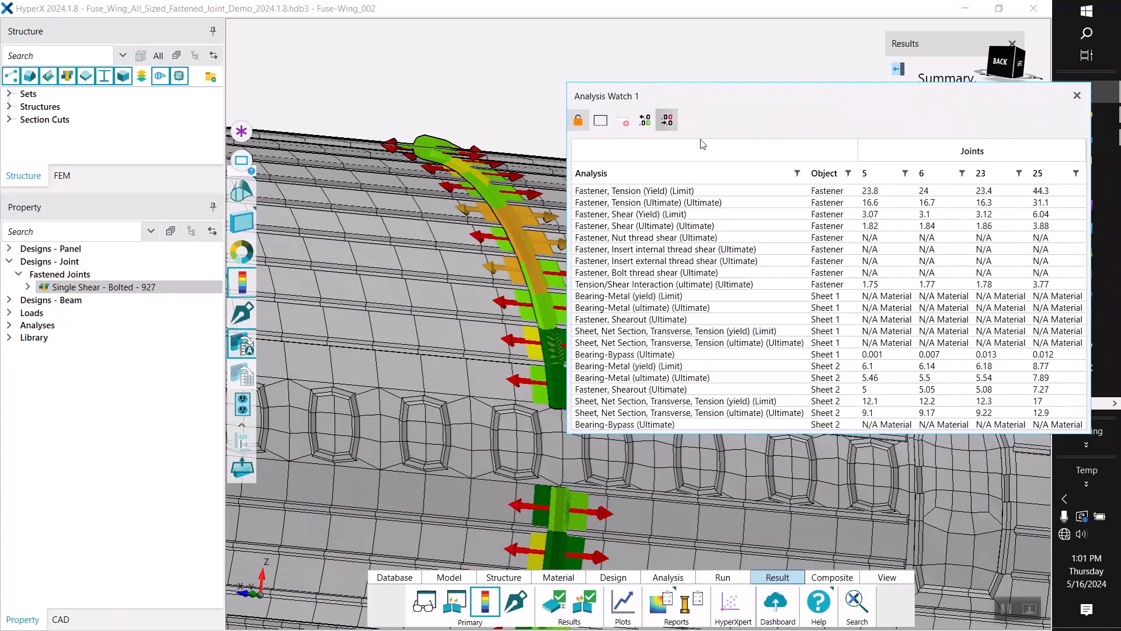
left_click(879, 173)
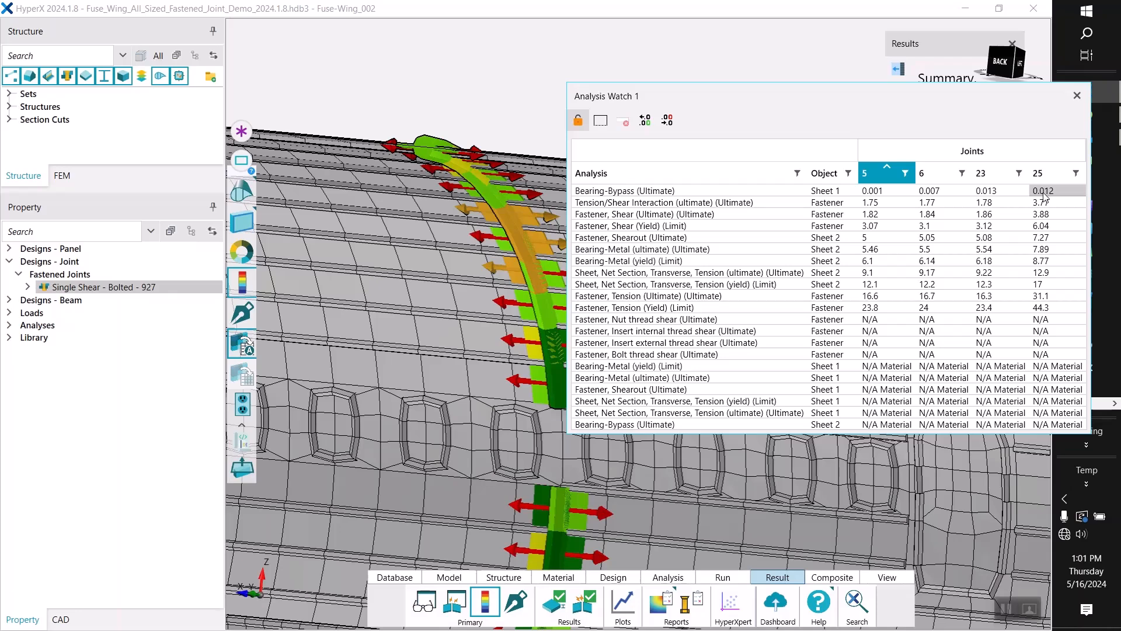
mouse_move(676, 101)
left_mouse_down()
mouse_move(648, 108)
mouse_move(672, 81)
left_mouse_up()
scroll(426, 101, "down", 5)
scroll(514, 107, "up", 3)
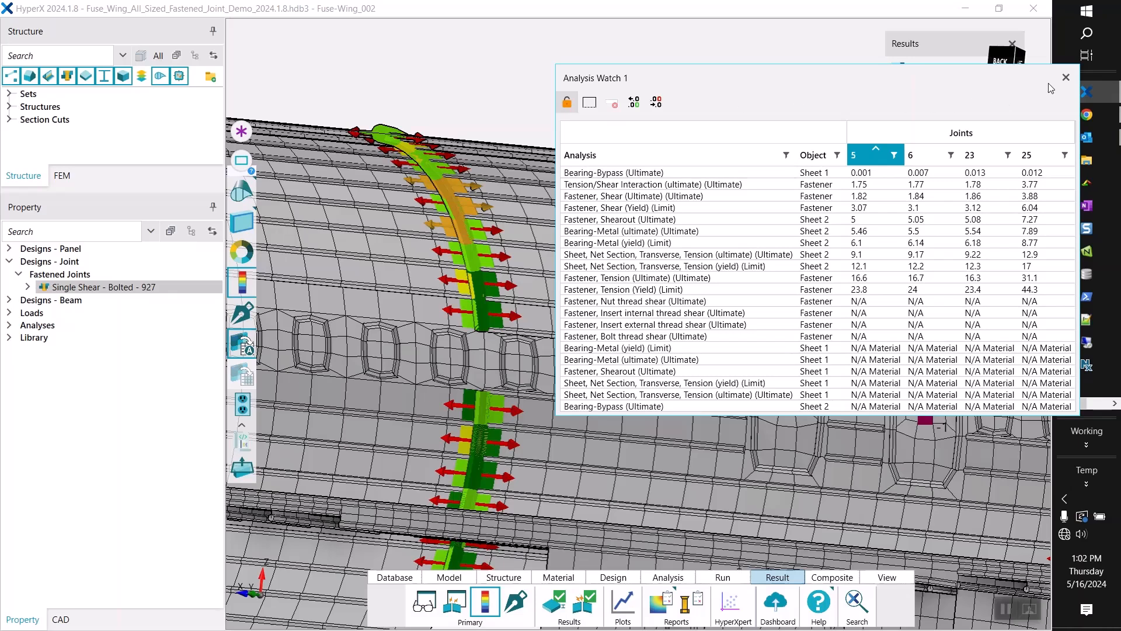
left_click(1065, 78)
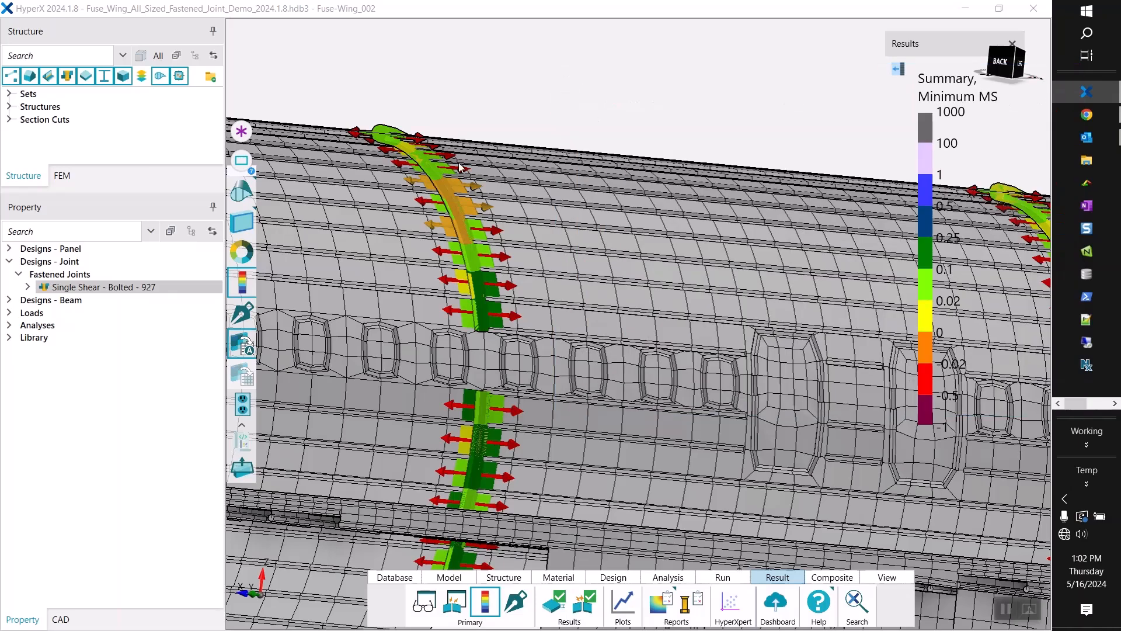
Open the Single Shear - Bolted - 927 joint design definition for editing and move it clear of the fuselage joints
left_click(76, 287)
right_click(78, 292)
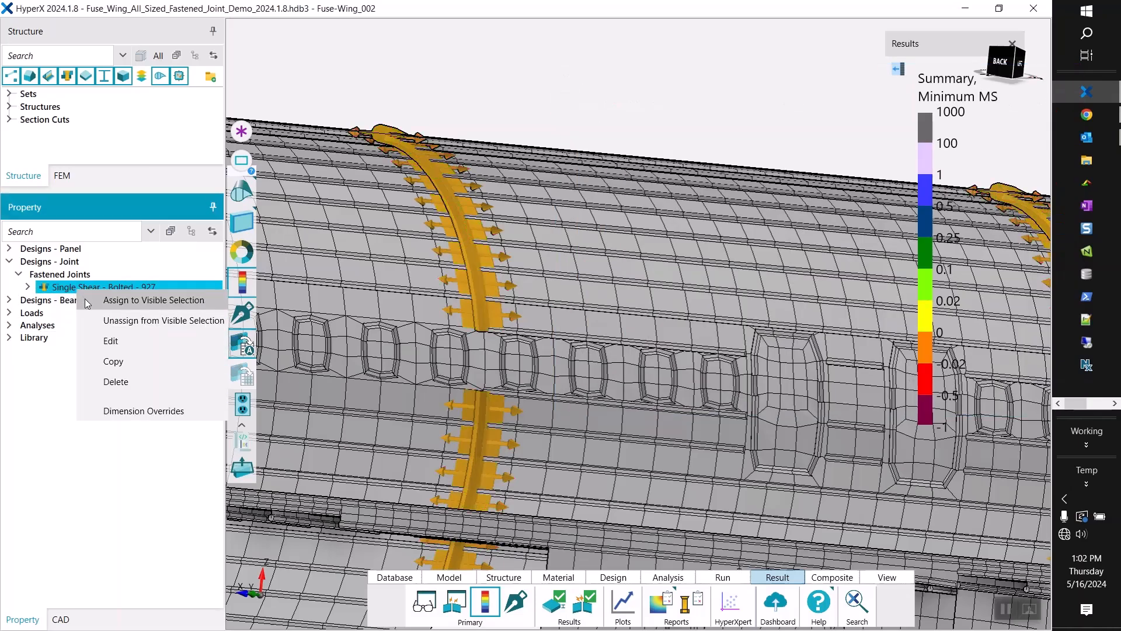
left_click(107, 343)
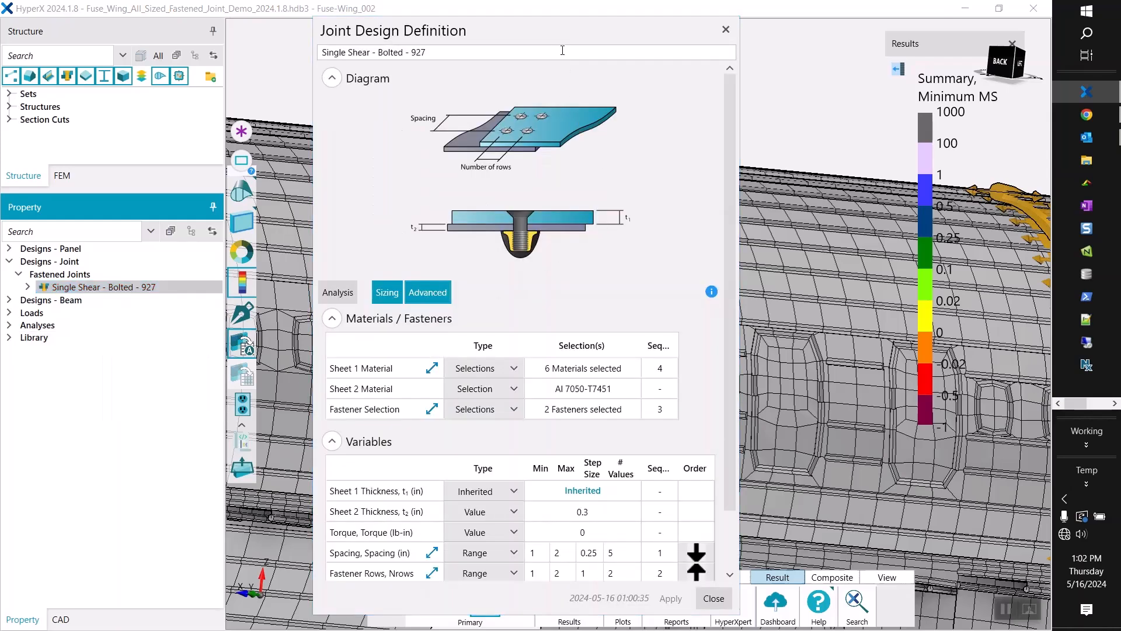
left_click_drag(604, 35, 344, 32)
scroll(694, 196, "down", 3)
scroll(541, 239, "up", 3)
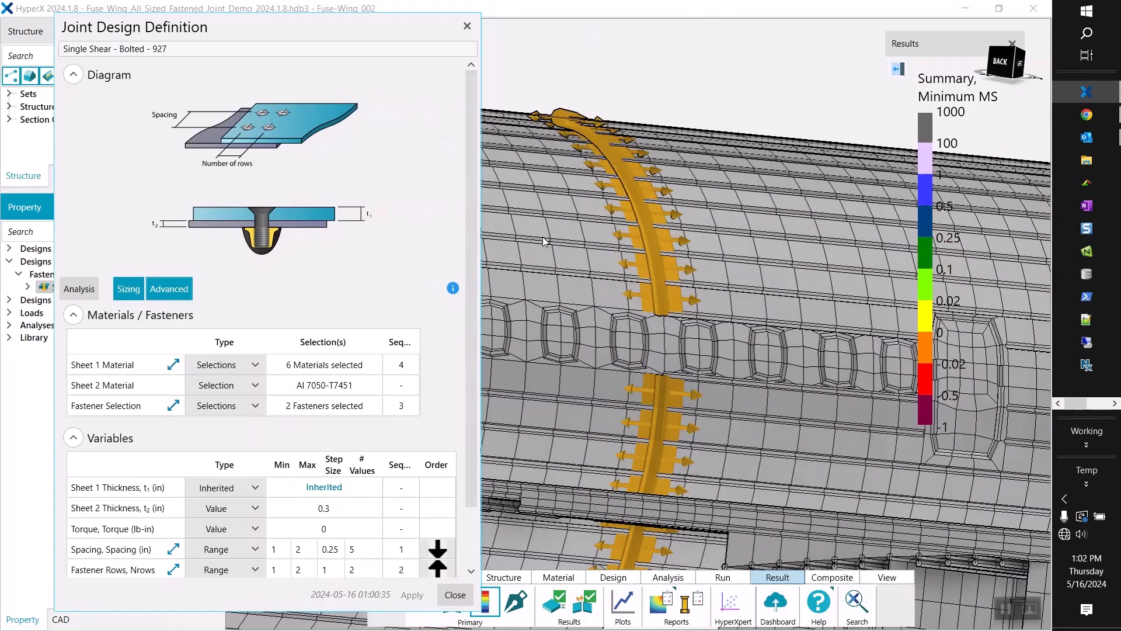
middle_click_drag(587, 324, 590, 306)
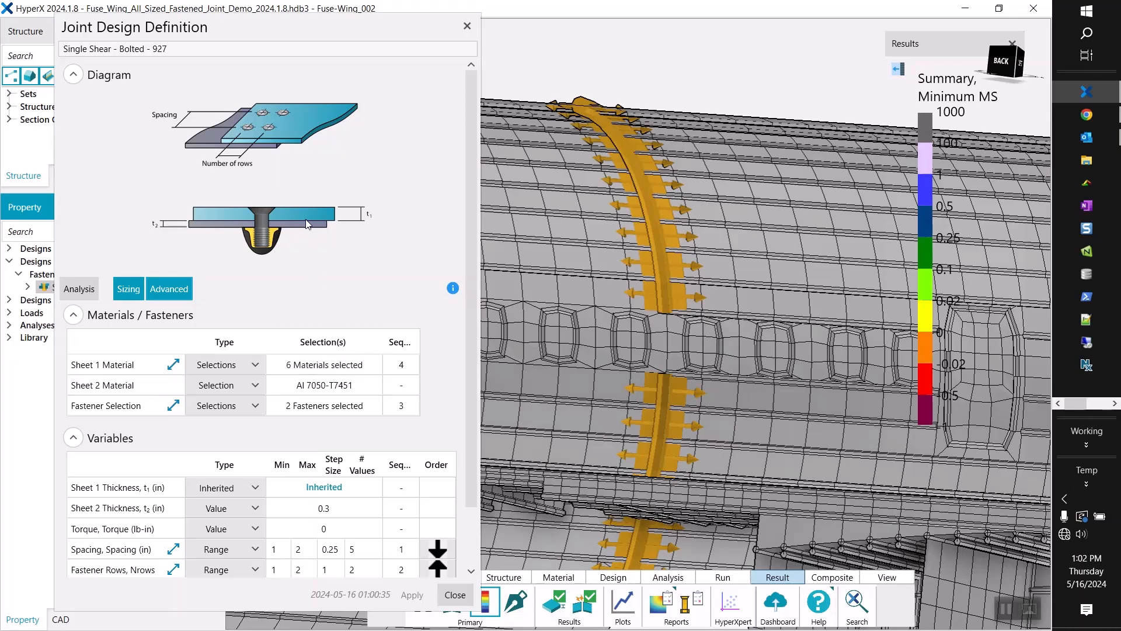
Plot the Fastener Selection sizing result by joint and collapse the plot options
left_click(899, 69)
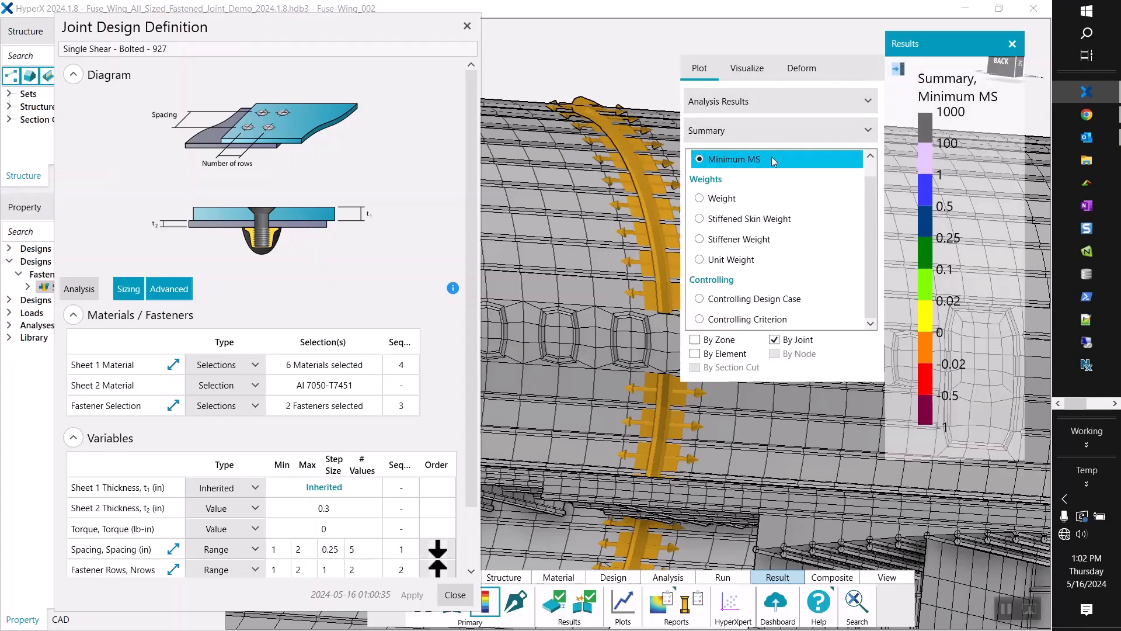
left_click(773, 132)
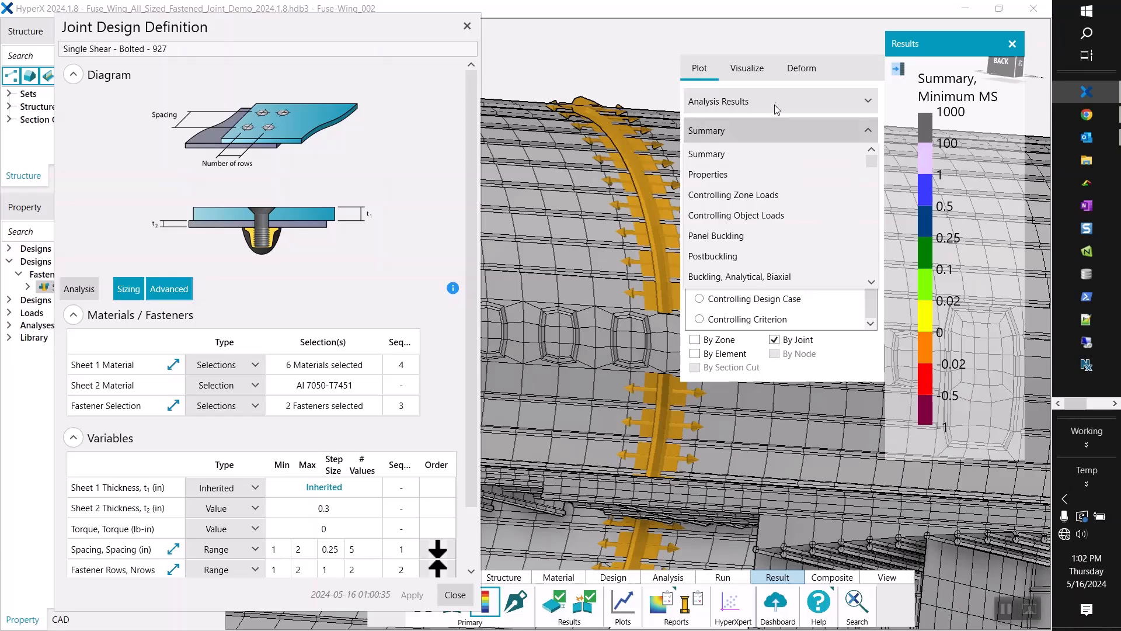
left_click(774, 106)
left_click(774, 100)
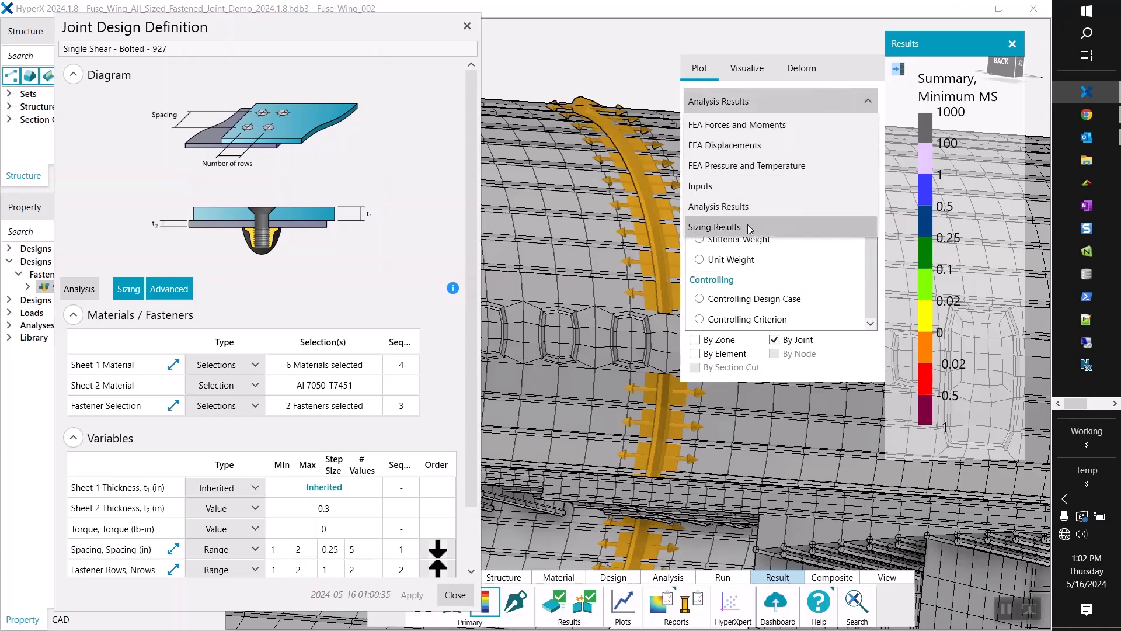
left_click(747, 224)
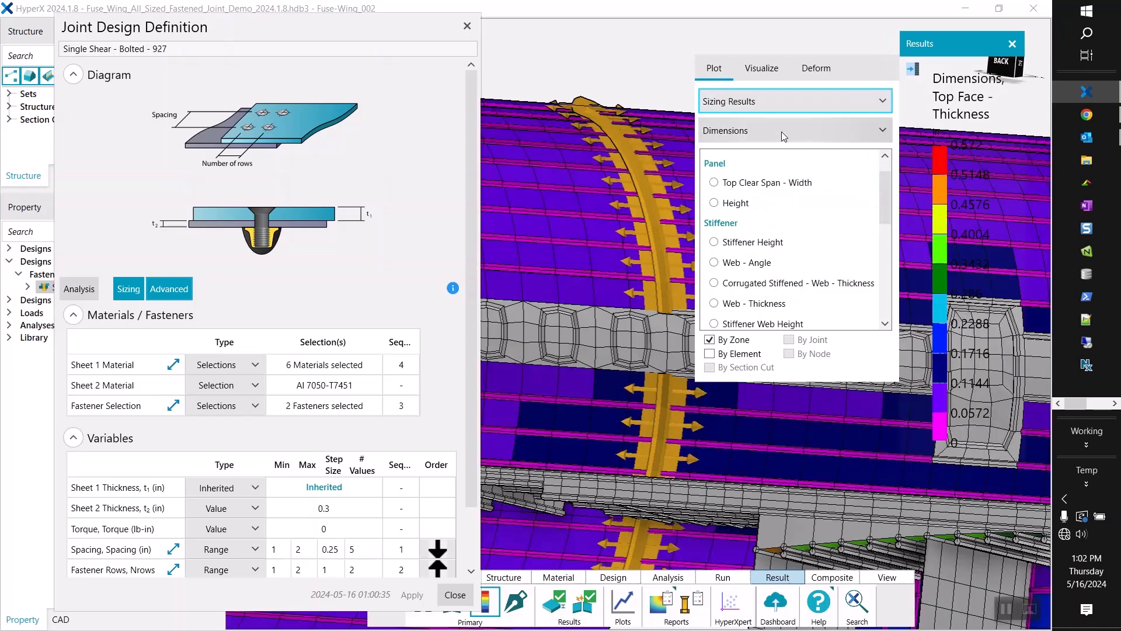
left_click(781, 131)
left_click(756, 215)
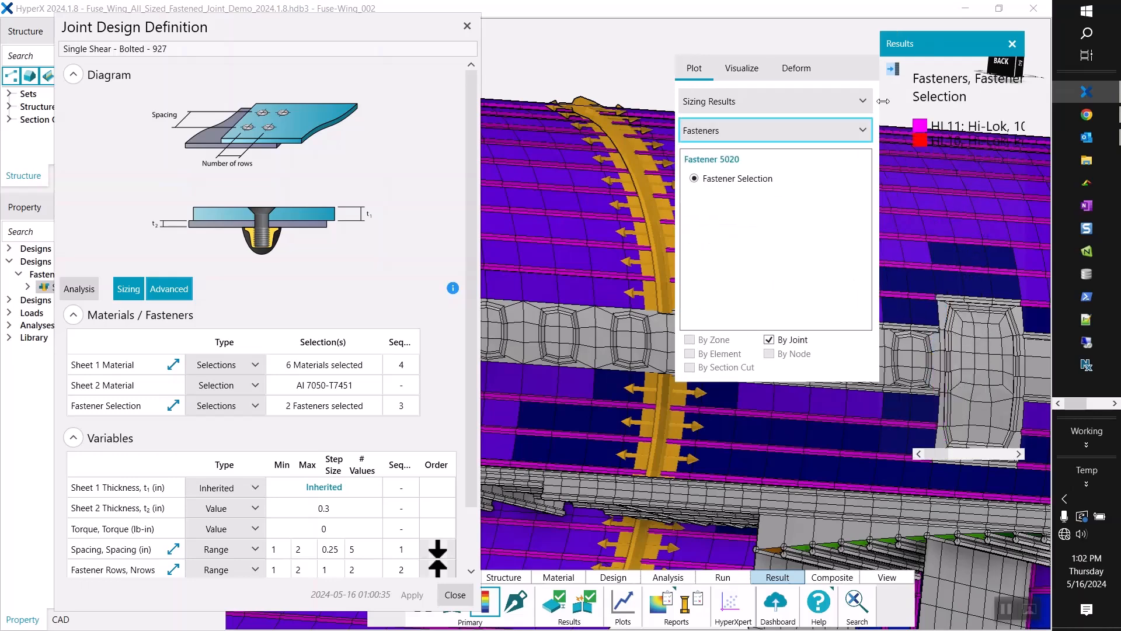
left_click(887, 72)
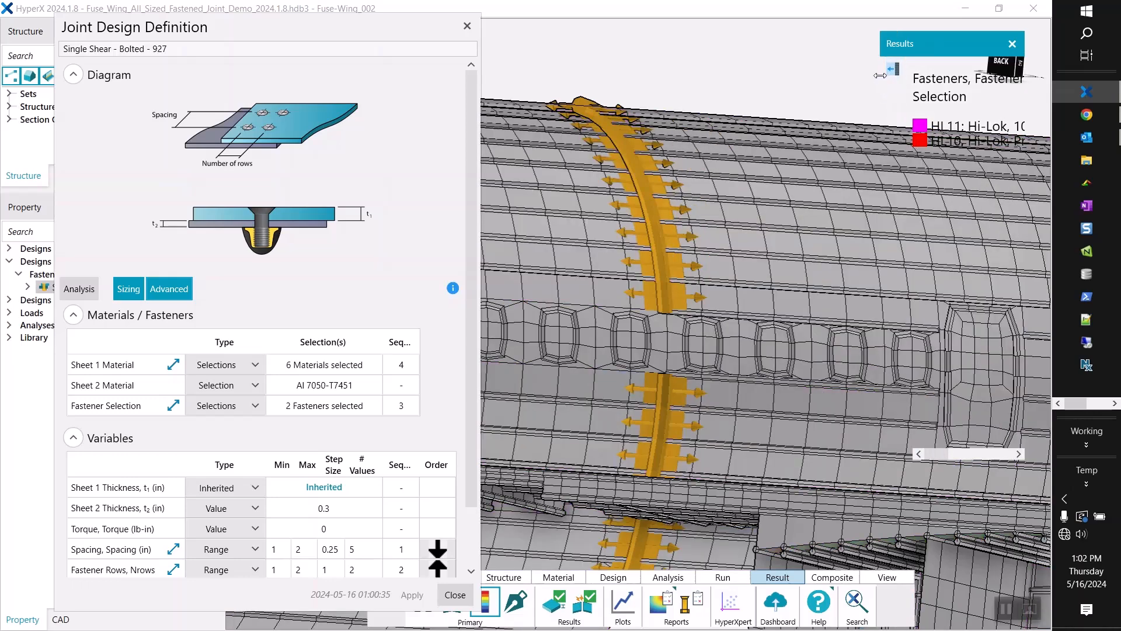
Clear the joint selection and examine which Hi-Lok fastener is assigned along the fuselage-break joints, keeping the fastener legend readable
scroll(677, 84, "down", 3)
left_click(659, 72)
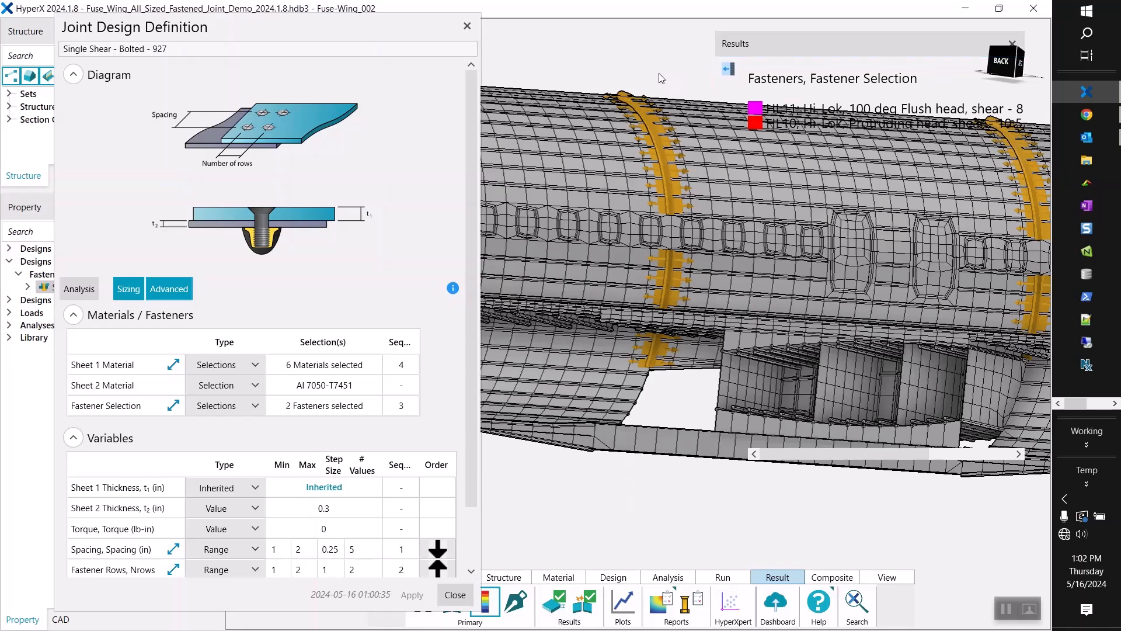
left_click_drag(676, 67, 672, 122)
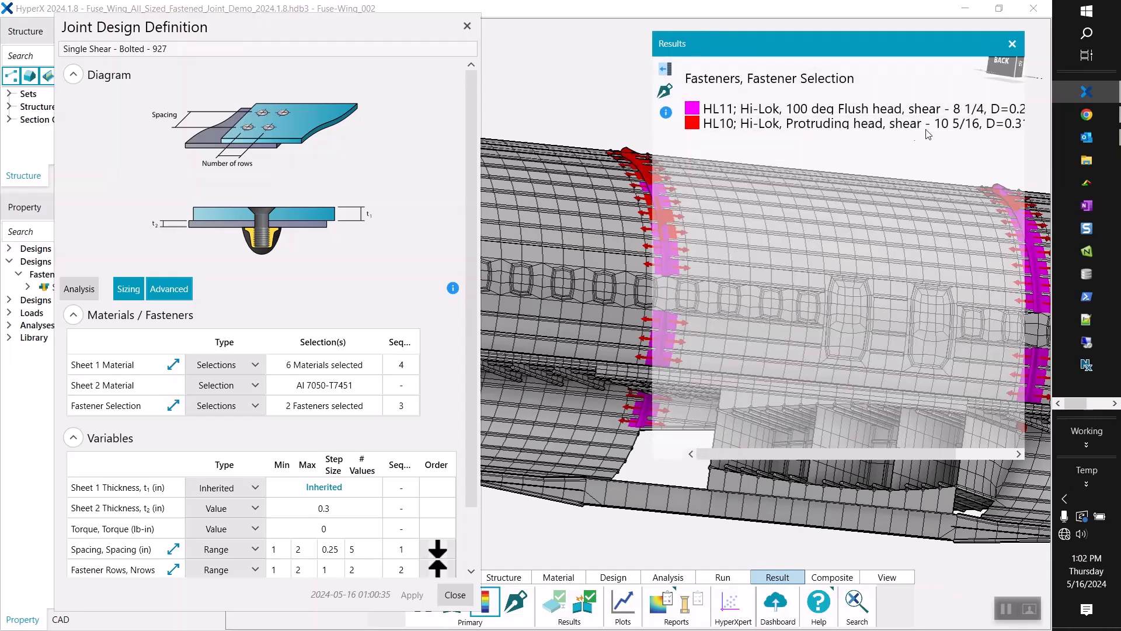
left_click_drag(863, 44, 884, 40)
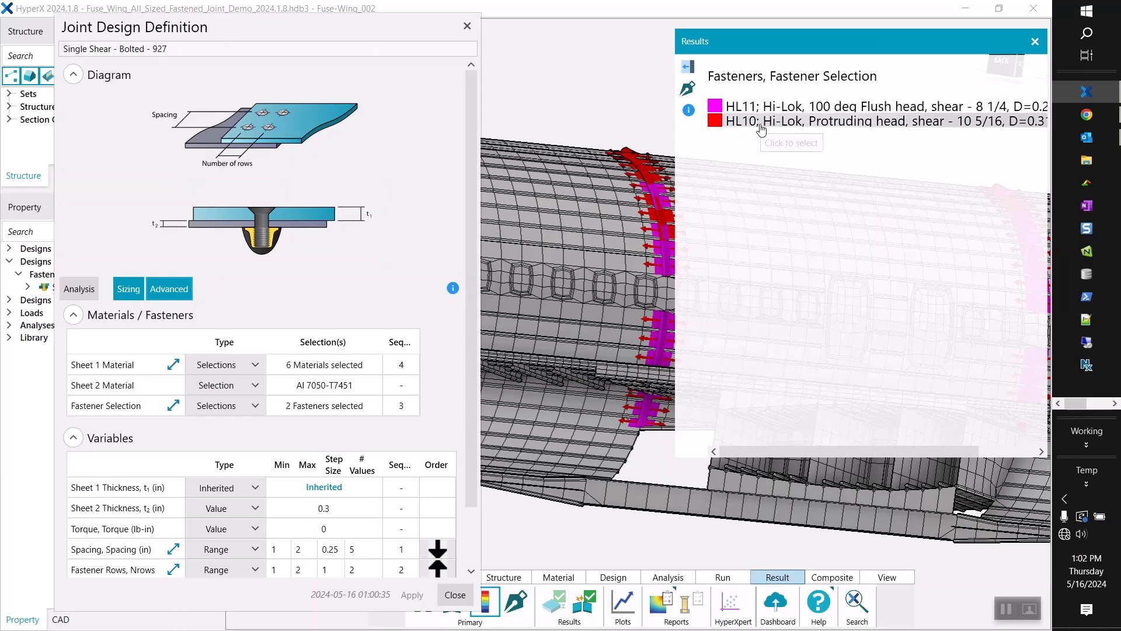
scroll(643, 161, "up", 5)
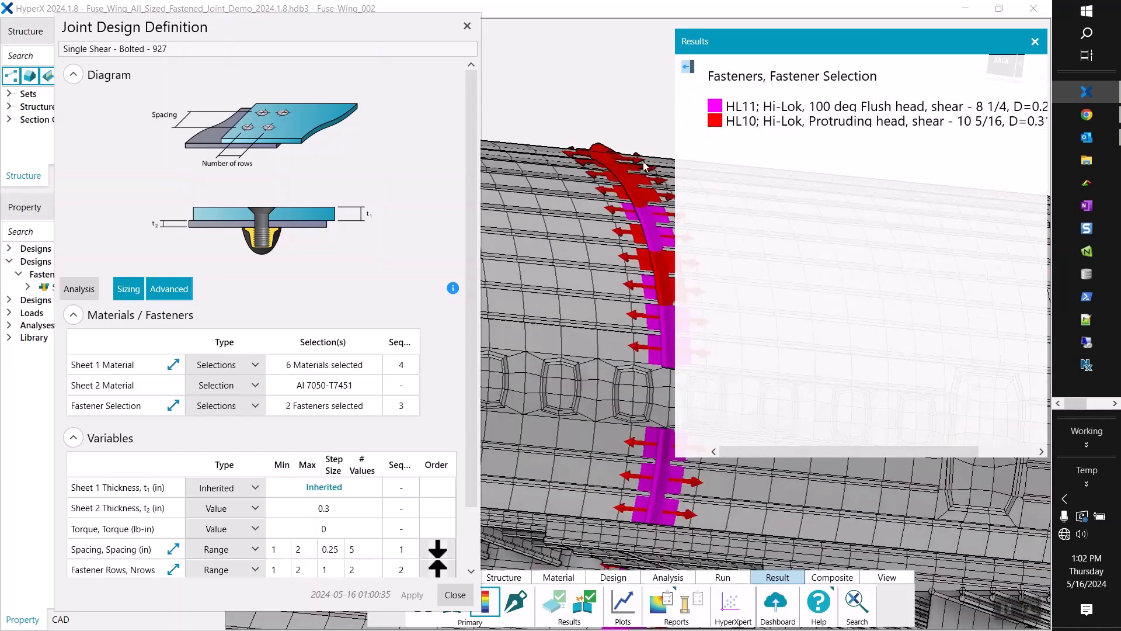
middle_click_drag(639, 164, 629, 154)
scroll(629, 153, "down", 2)
scroll(608, 149, "down", 3)
scroll(606, 150, "up", 2)
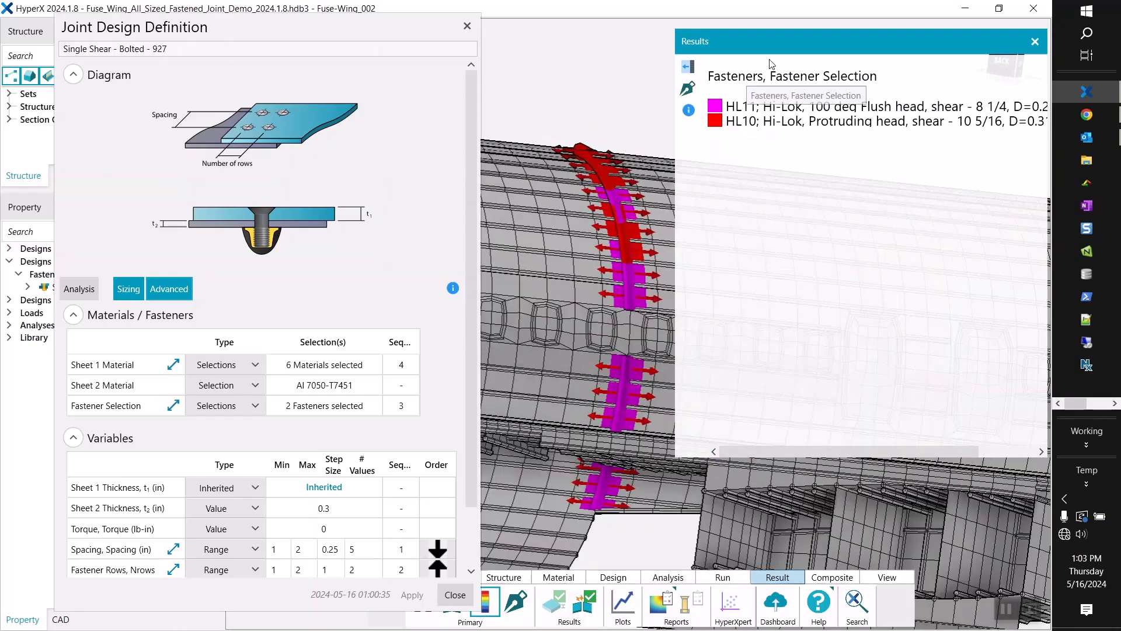
Switch the plotted sizing results from the Fasteners category to Dimensions
mouse_move(783, 51)
left_mouse_down()
mouse_move(335, 41)
mouse_move(782, 52)
left_mouse_up()
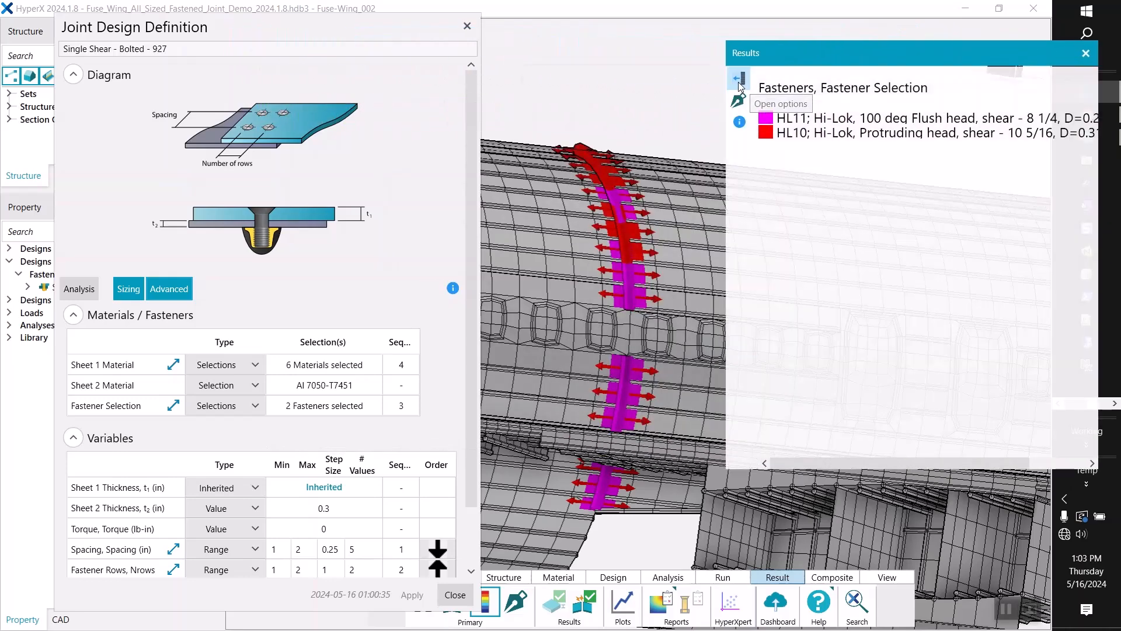
left_click(738, 79)
left_click(604, 117)
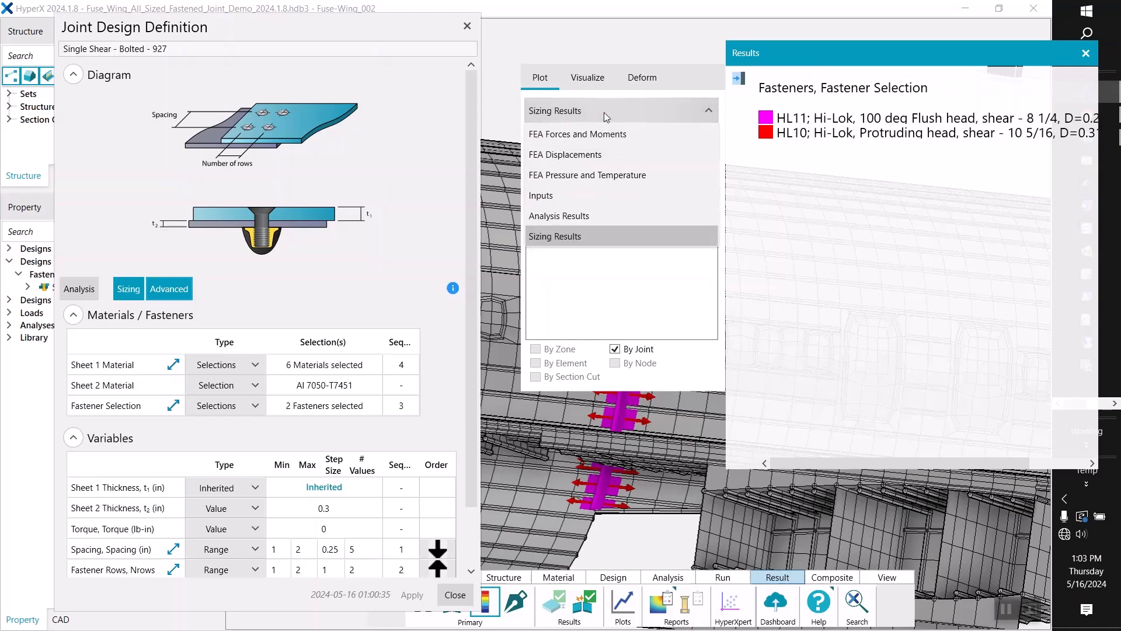
left_click(584, 235)
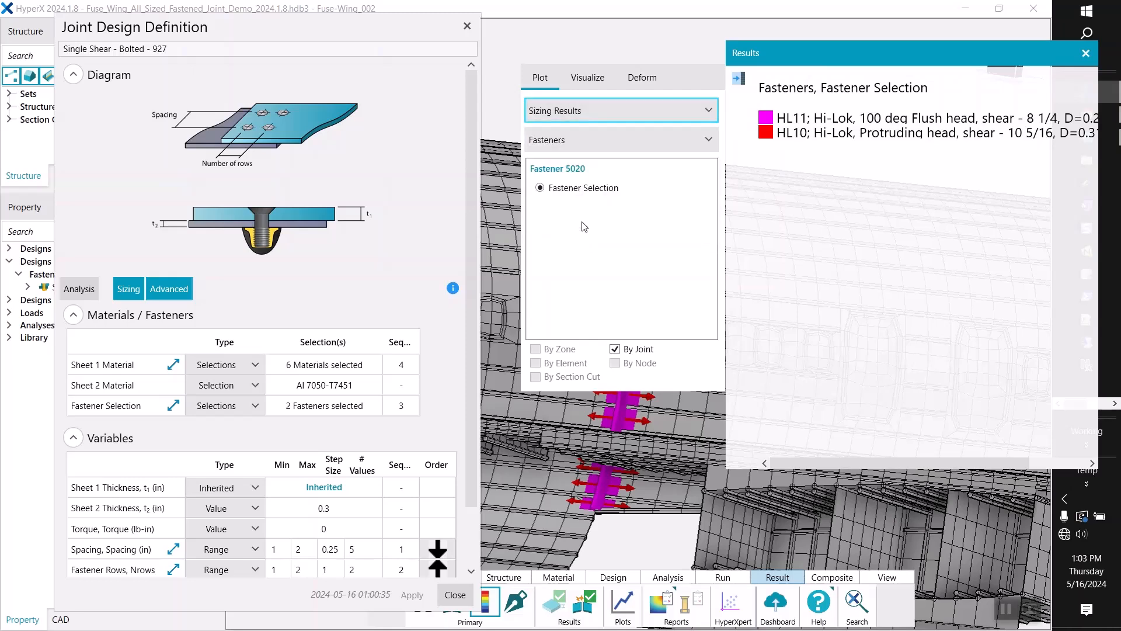
left_click(585, 142)
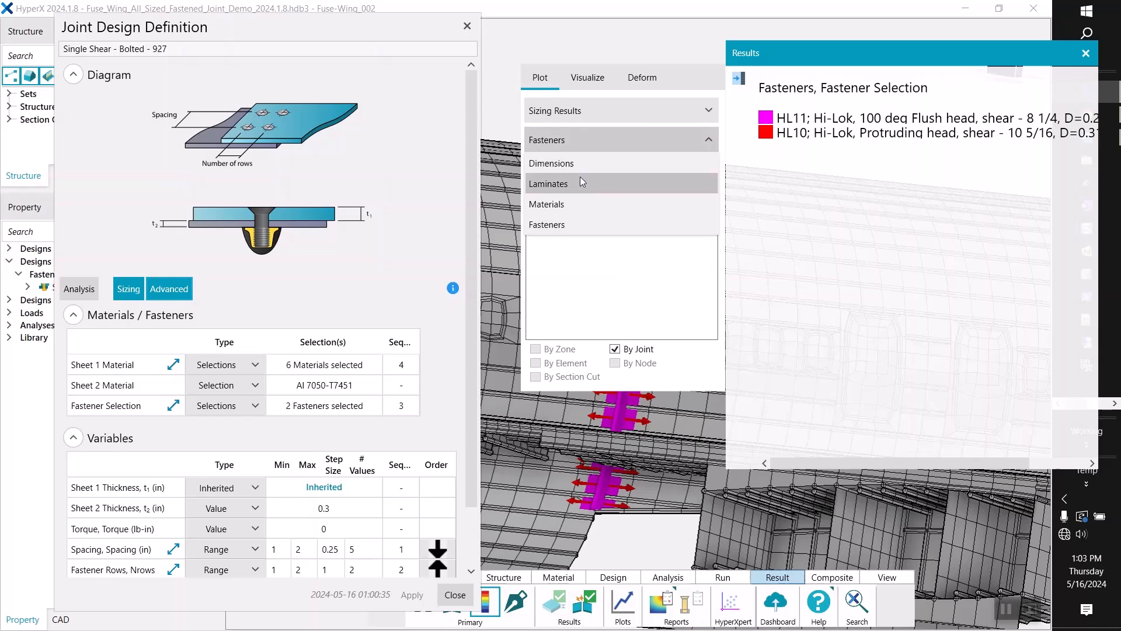
left_click(579, 183)
left_click(587, 167)
left_click(599, 185)
left_click(600, 138)
left_click(593, 156)
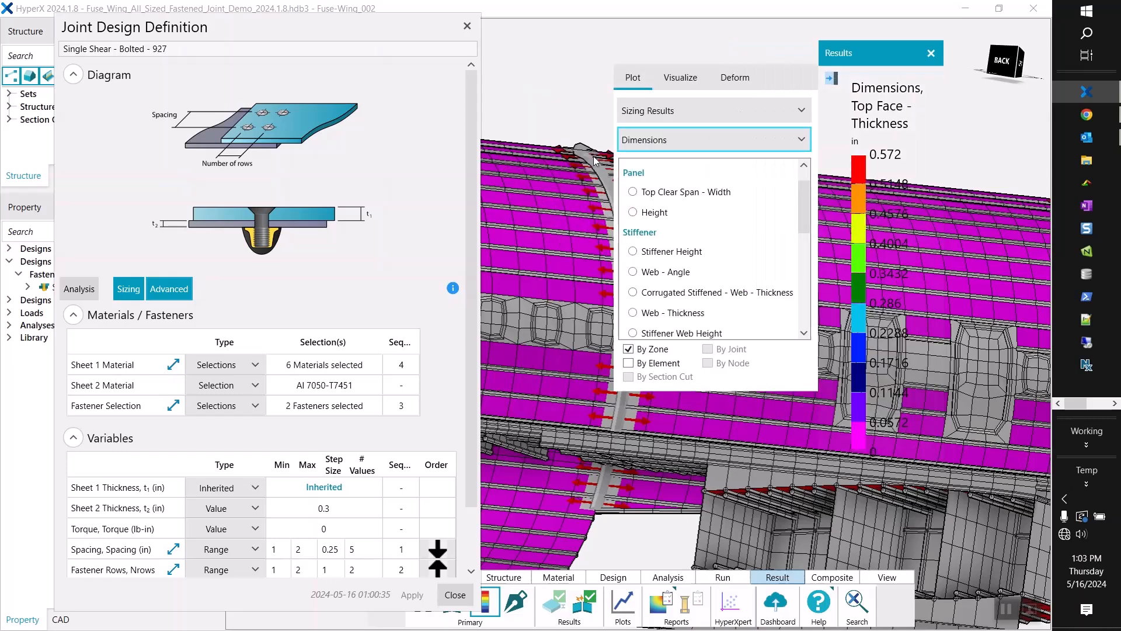
Plot the Fastener 5020 Spacing dimension by joint, with the results legend moved clear of the joints and plot options collapsed
scroll(711, 214, "down", 5)
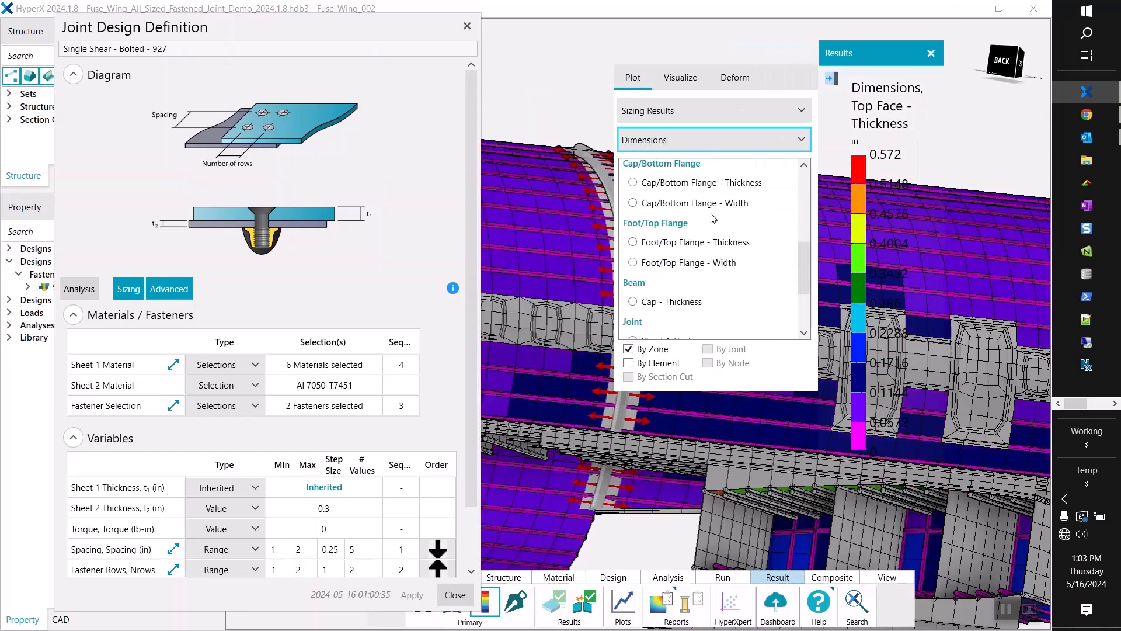
scroll(712, 219, "down", 1)
scroll(692, 256, "down", 1)
left_click(634, 307)
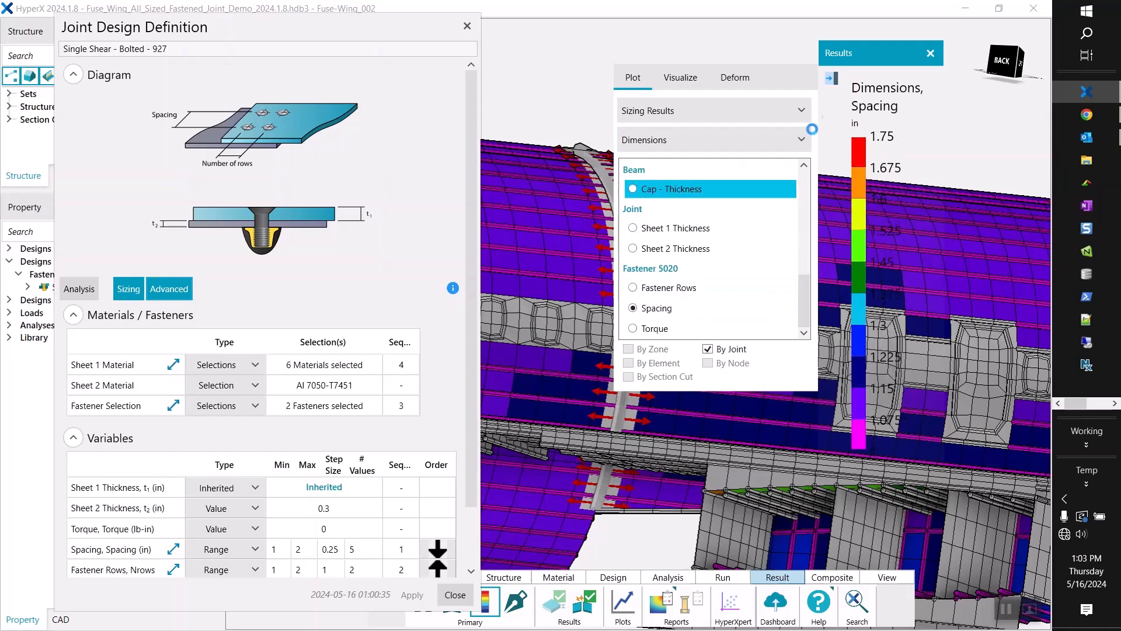
left_click_drag(853, 62, 904, 52)
left_click(880, 72)
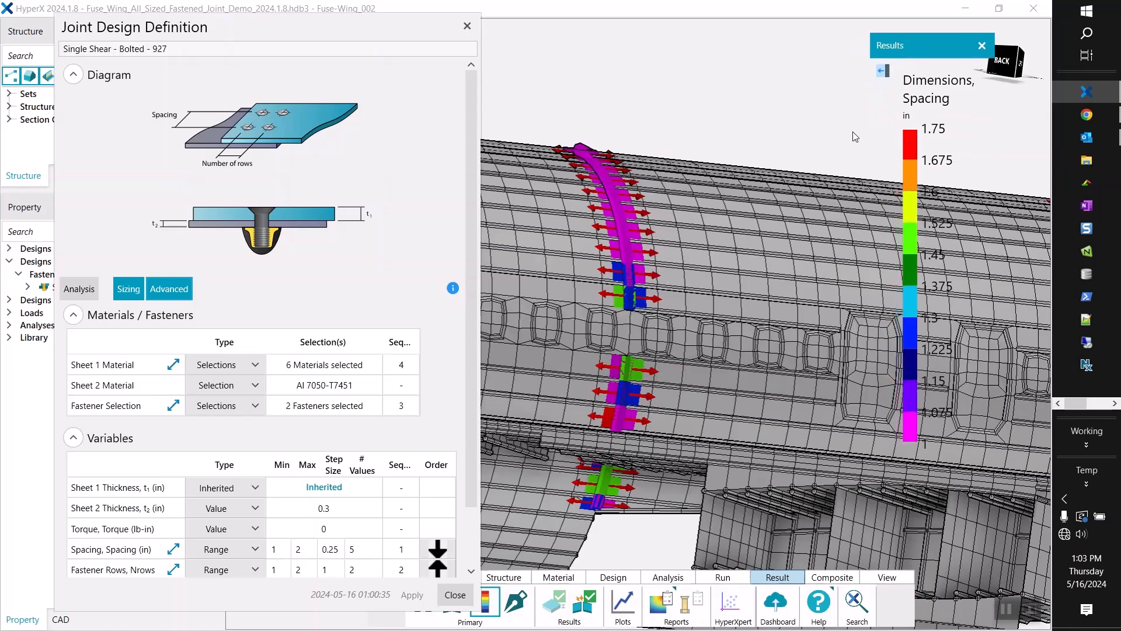
Plot the Fastener Rows dimension by joint and inspect the row distribution along the fuselage-break joints
left_click(883, 71)
left_click(710, 286)
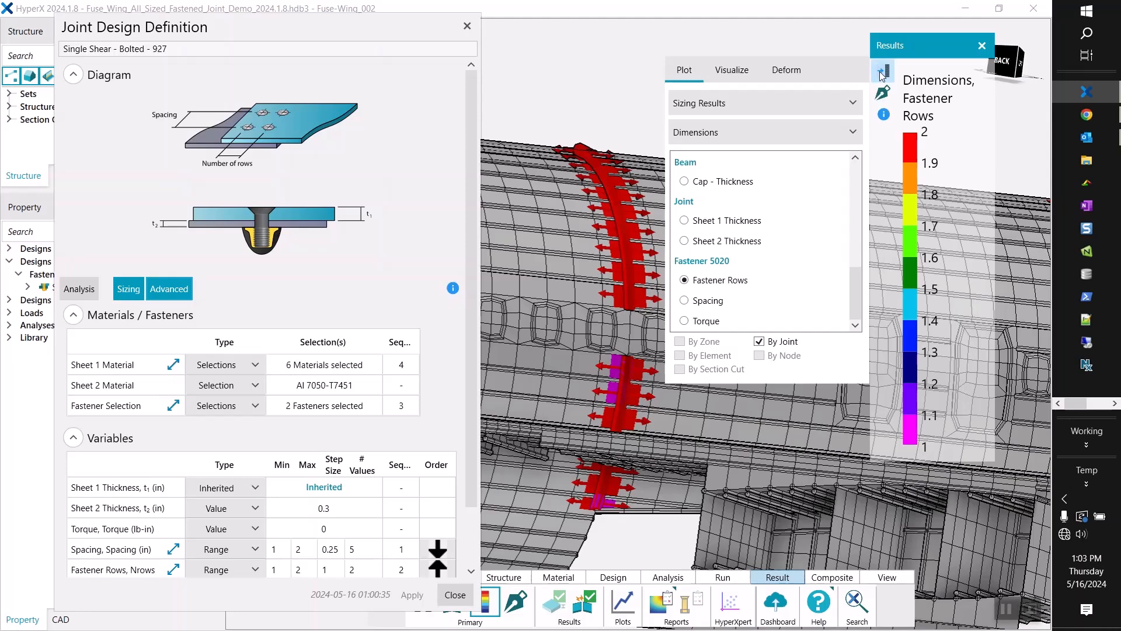
left_click(883, 72)
scroll(596, 383, "down", 5)
scroll(839, 390, "up", 5)
scroll(876, 383, "down", 3)
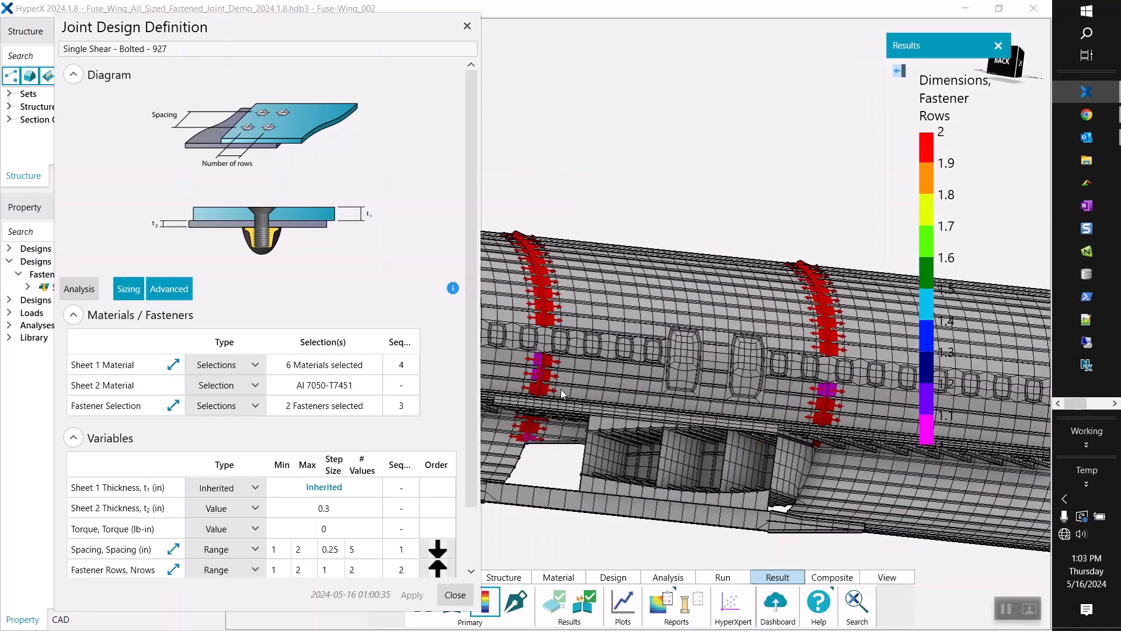
scroll(577, 383, "up", 8)
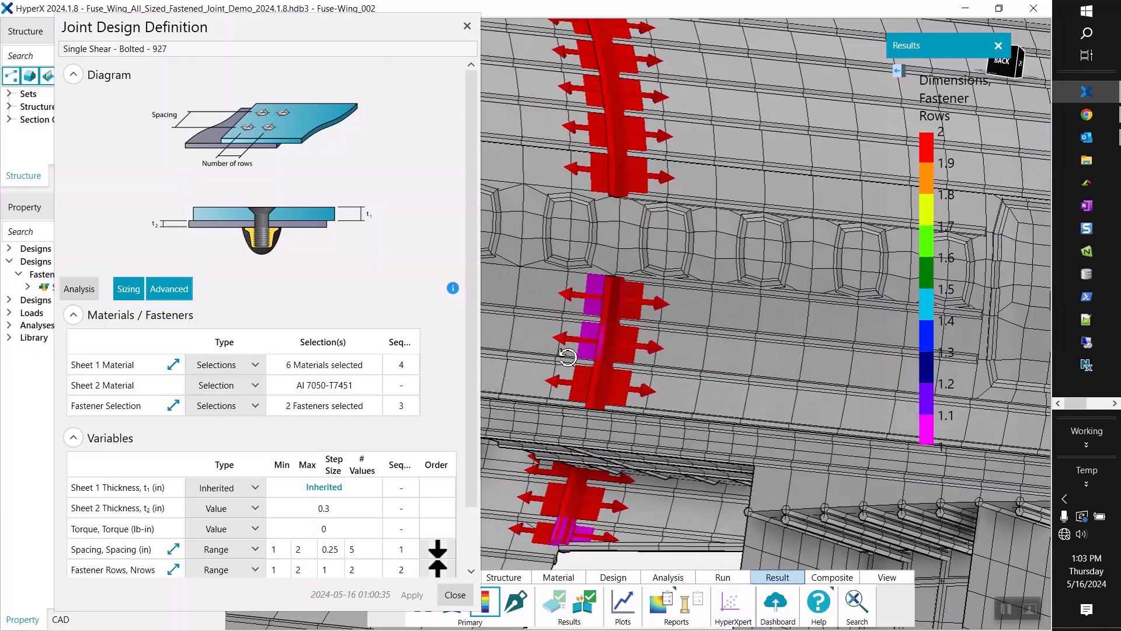
scroll(565, 375, "down", 3)
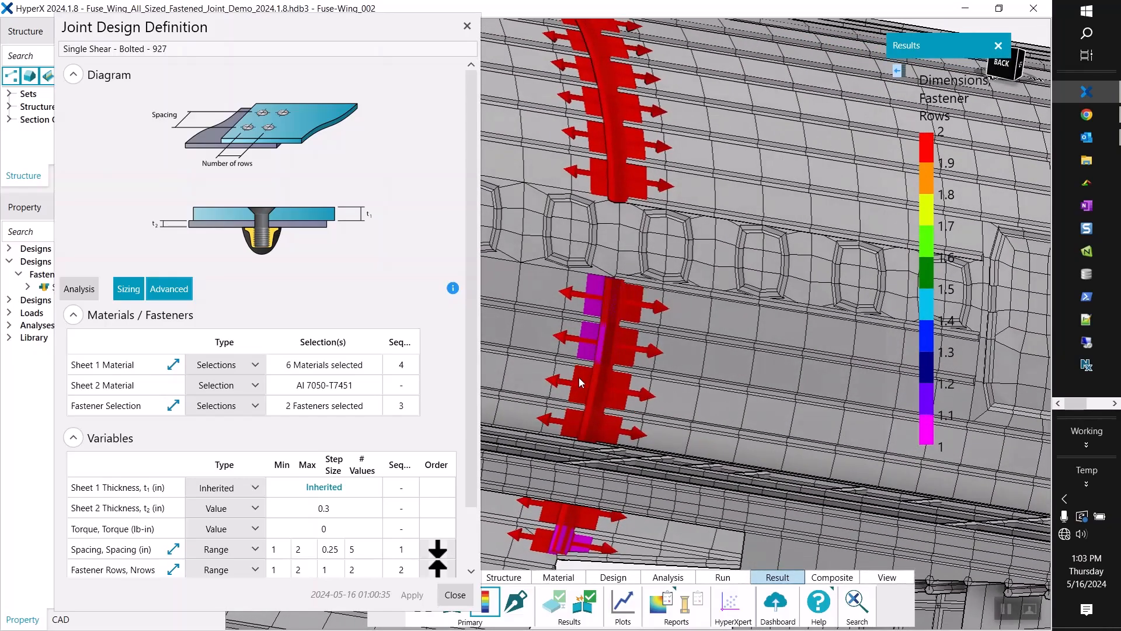
scroll(579, 377, "down", 2)
mouse_move(600, 366)
middle_mouse_down()
mouse_move(613, 348)
mouse_move(605, 357)
middle_mouse_up()
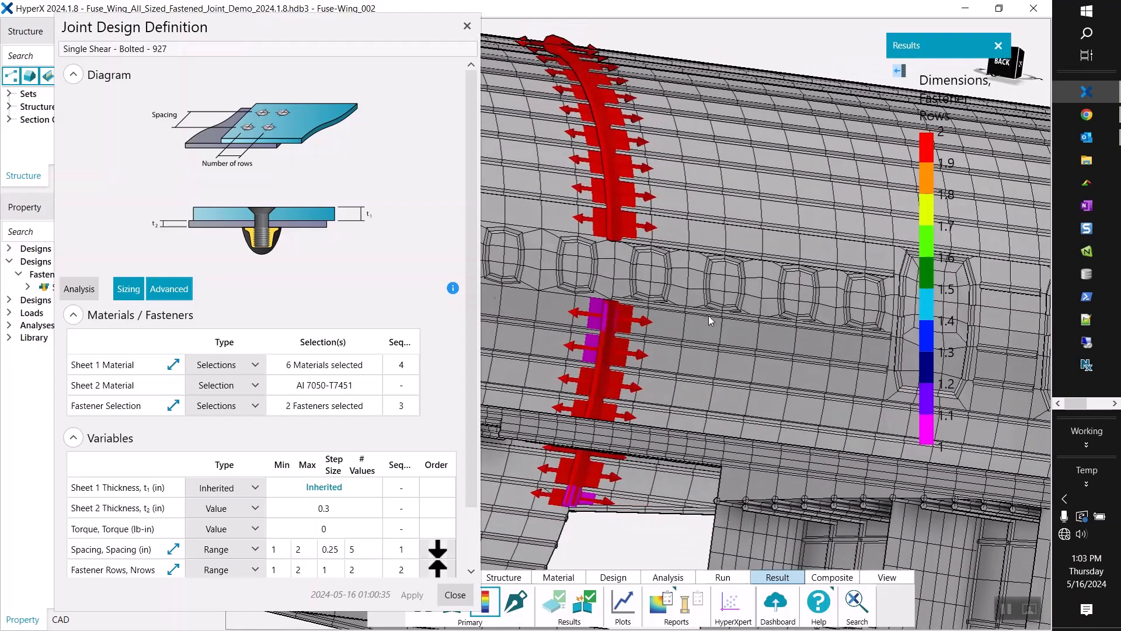
scroll(722, 314, "down", 5)
Plot the joint Sheet 1 Thickness dimension and collapse the plot options
left_click(899, 72)
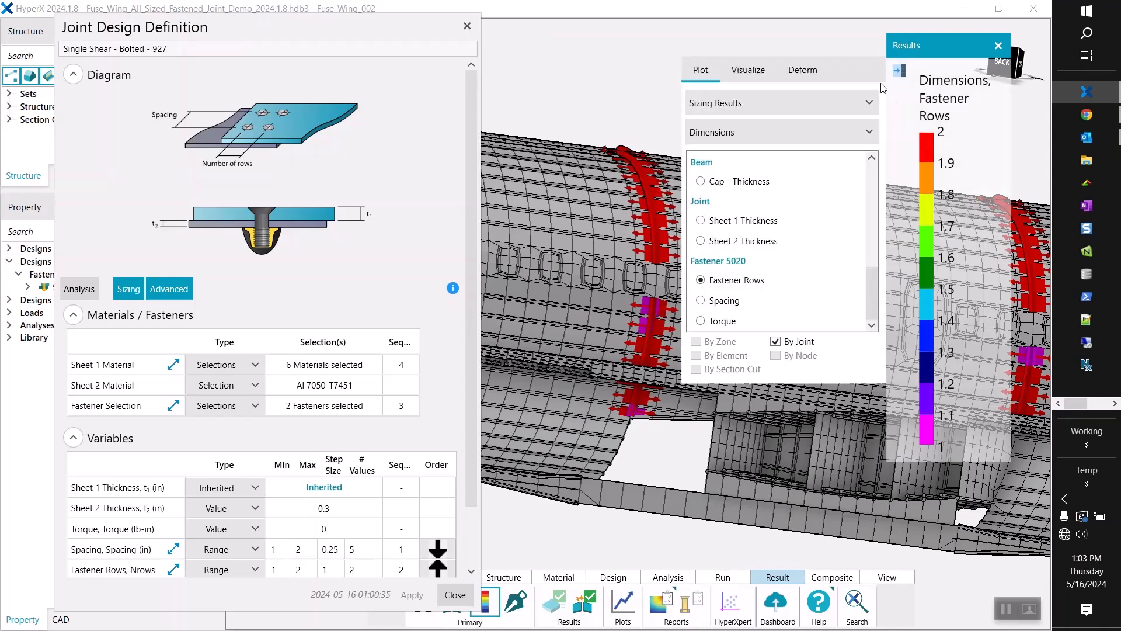
left_click(775, 221)
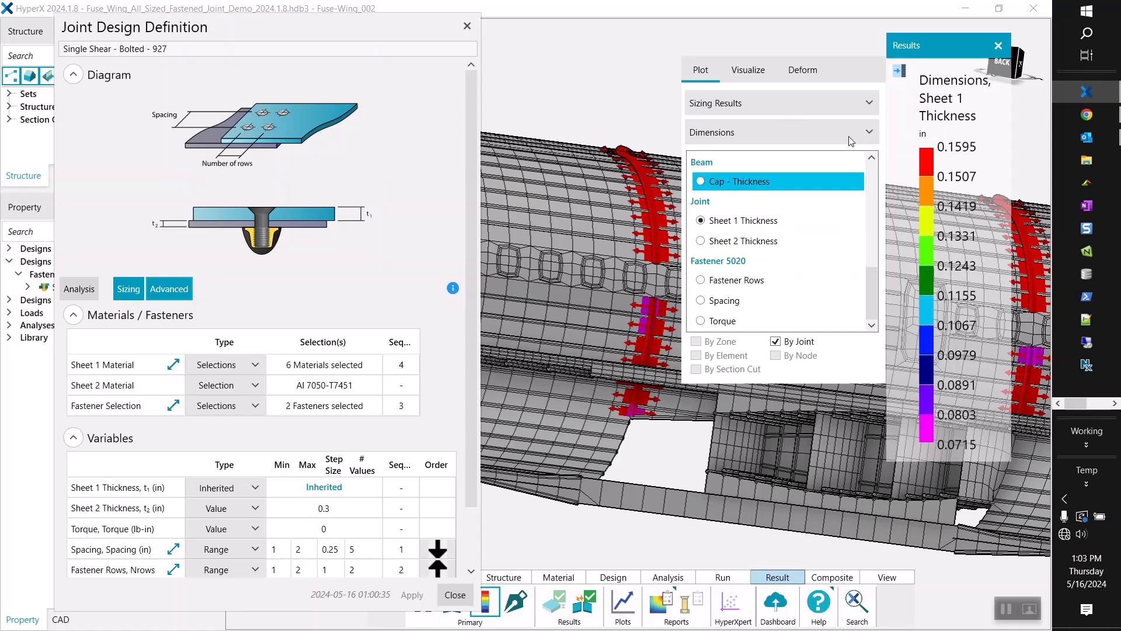
left_click(899, 71)
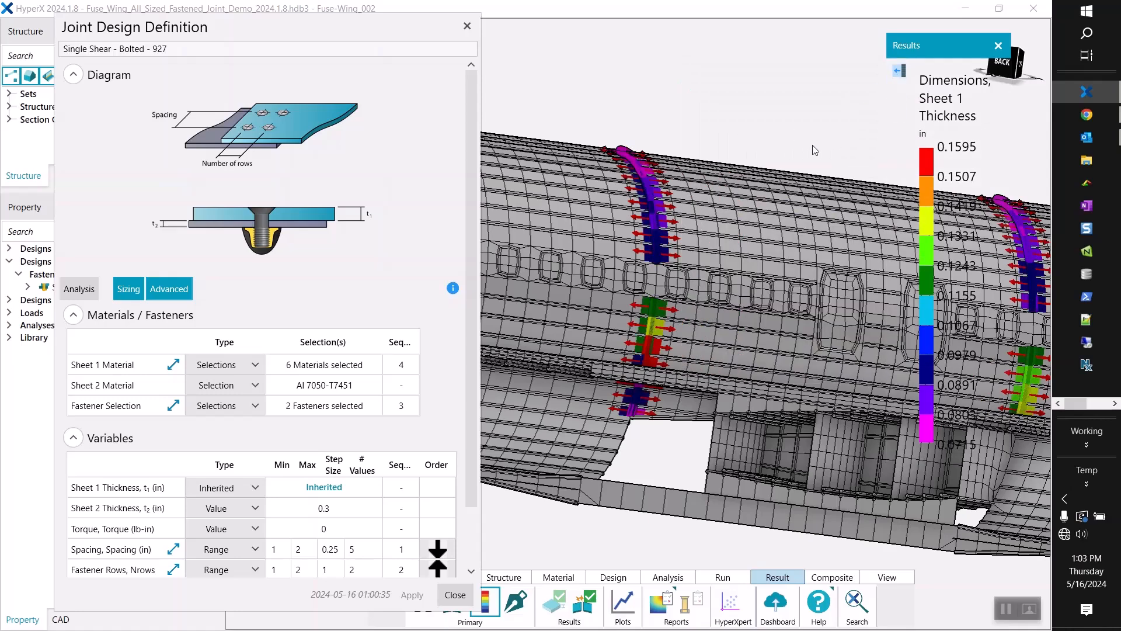
Examine how Sheet 1 Thickness varies along both fuselage breaks, especially the joints near the floor and wing box
scroll(654, 275, "up", 5)
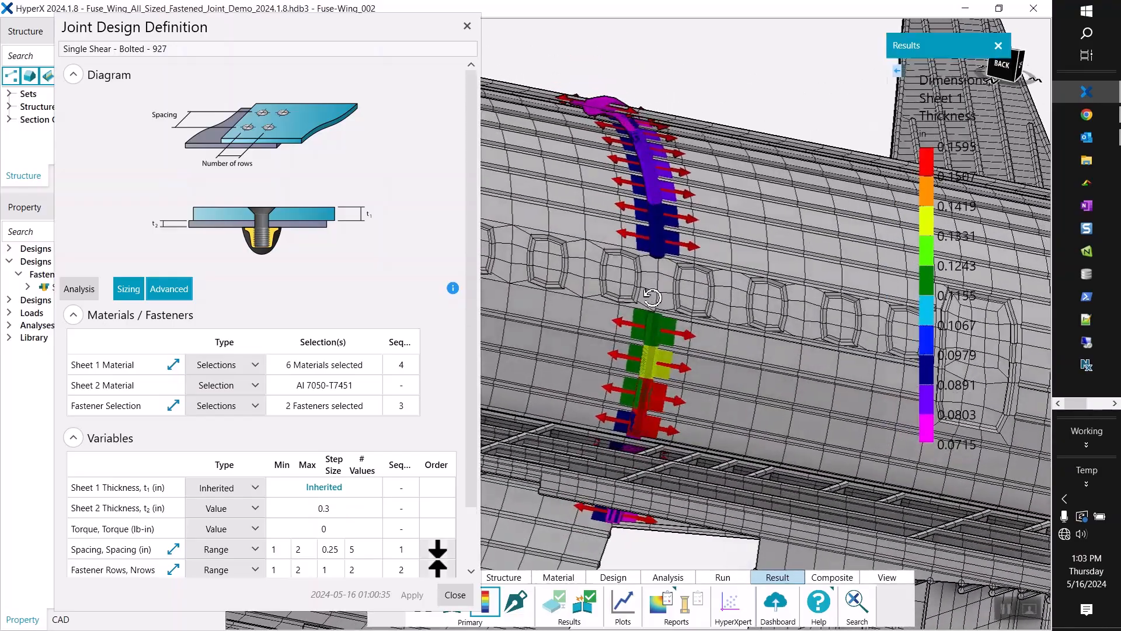
scroll(654, 339, "down", 3)
scroll(638, 407, "up", 6)
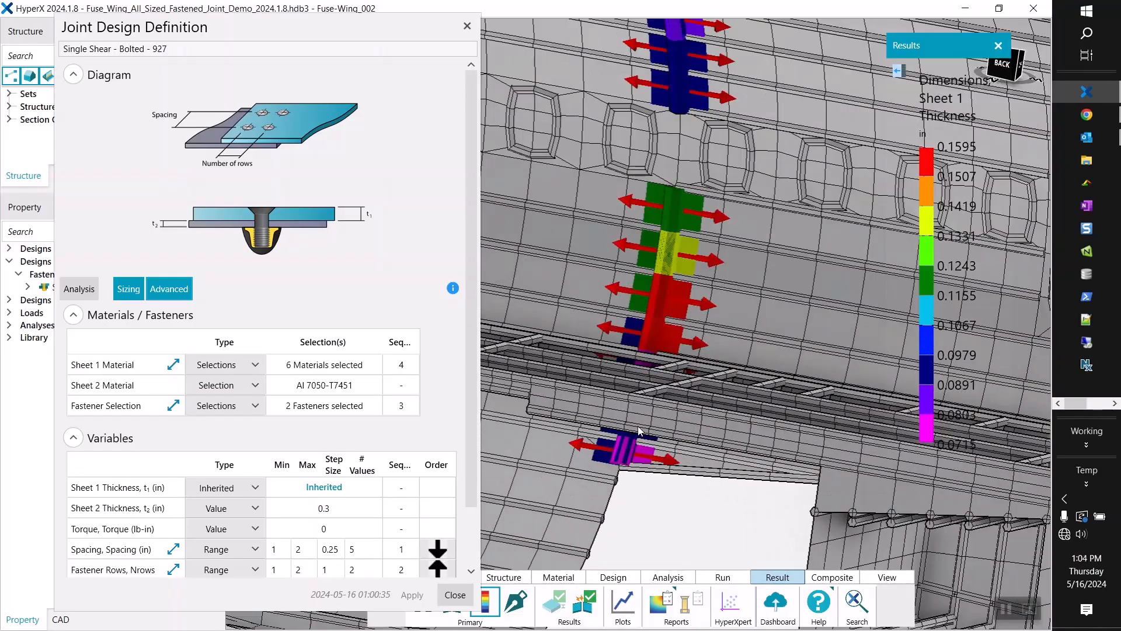
middle_click_drag(649, 385, 709, 296)
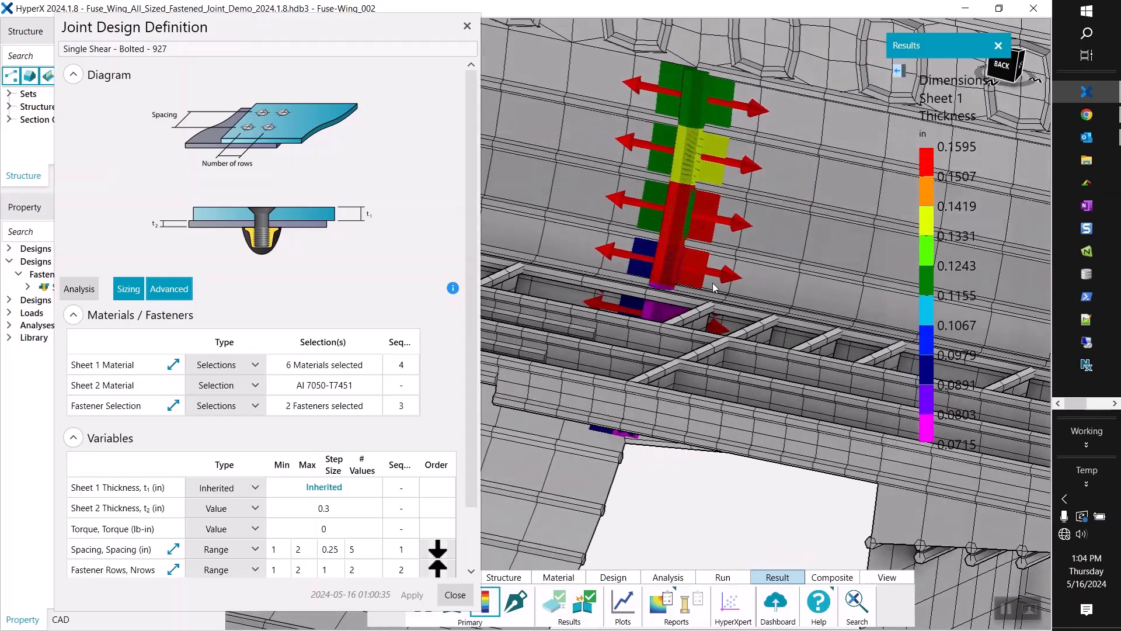
middle_click_drag(719, 228, 815, 268)
scroll(705, 245, "down", 6)
scroll(776, 230, "up", 5)
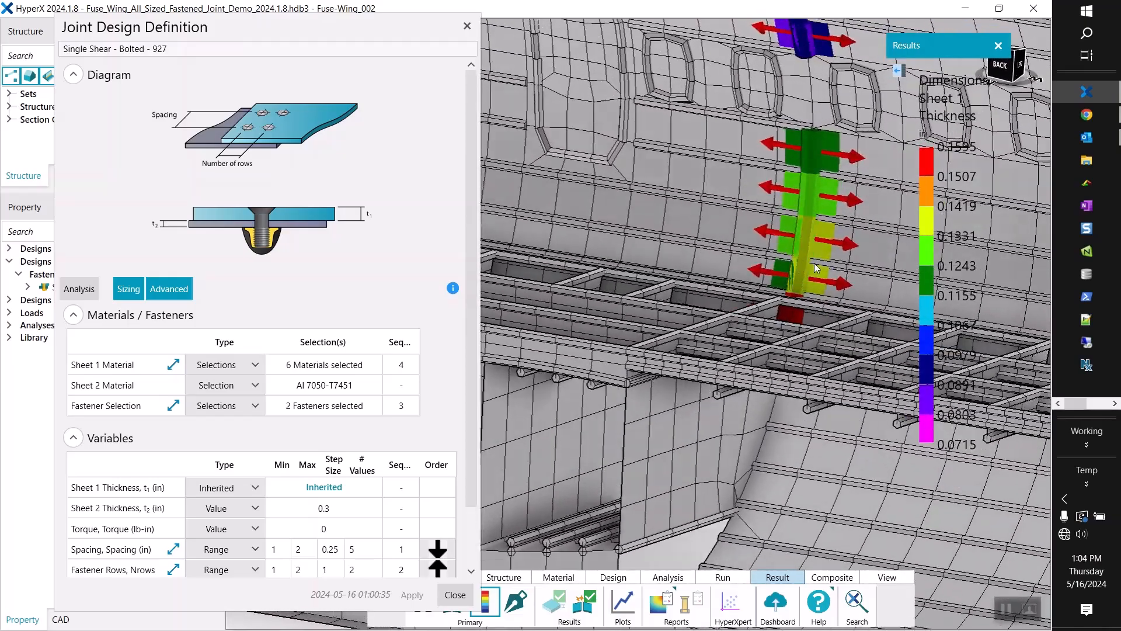
scroll(818, 268, "down", 7)
middle_click_drag(788, 202, 798, 146)
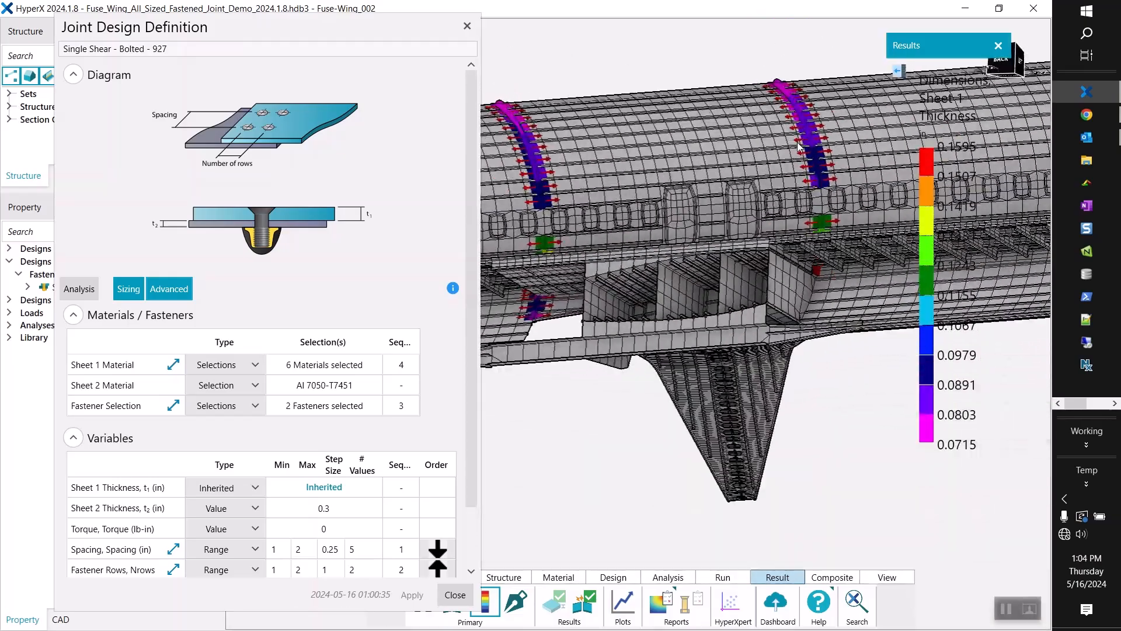
scroll(784, 93, "up", 4)
mouse_move(693, 115)
middle_mouse_down("ctrl")
mouse_move(834, 101)
mouse_move(791, 96)
mouse_move(730, 124)
mouse_move(693, 107)
mouse_move(708, 108)
middle_mouse_up("ctrl")
middle_click_drag(613, 87, 736, 191)
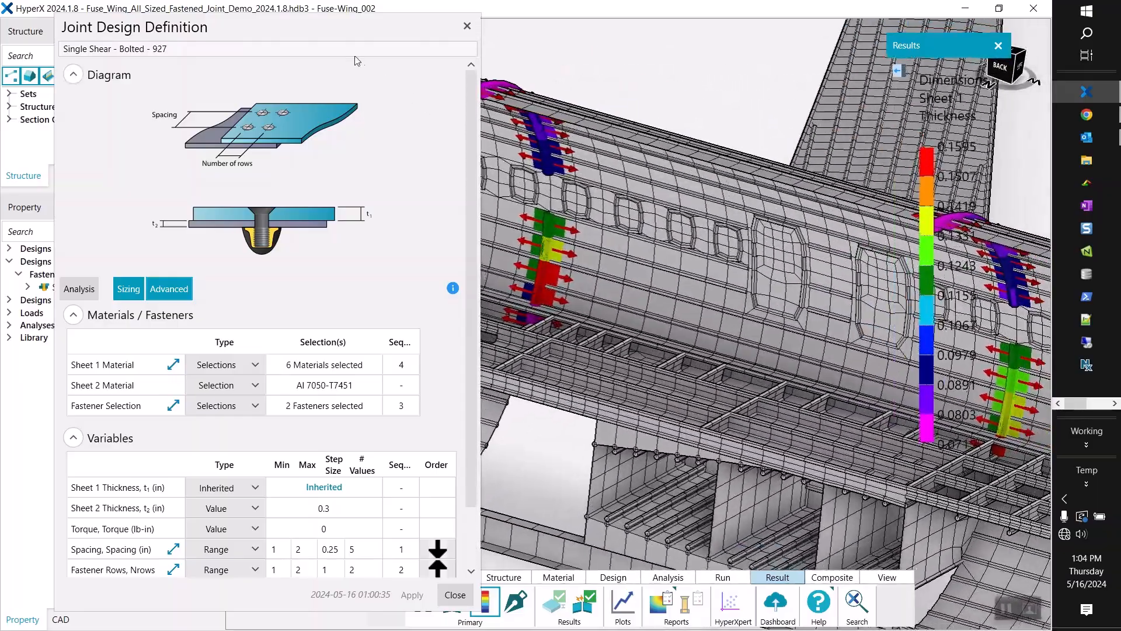